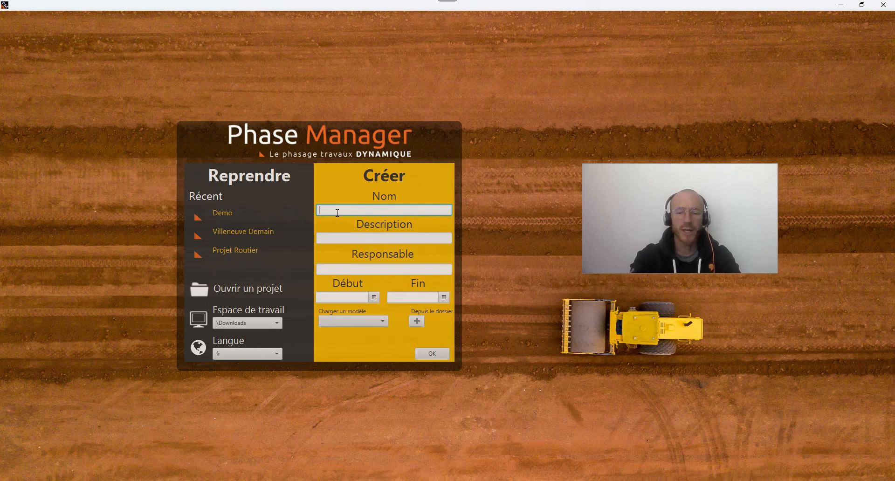
Create a project named Import and add a satellite map plan to its phasing design
{"action": "type", "text": "Import"}
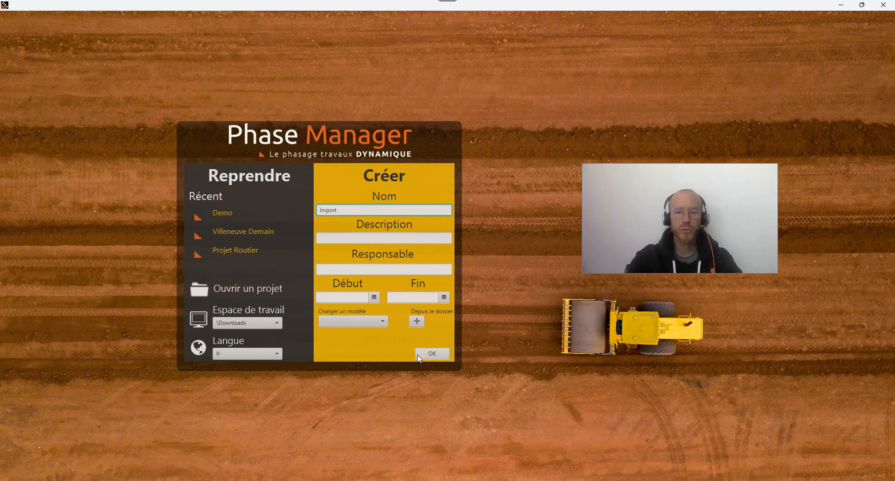
{"action": "left_click", "coordinate": [432, 354]}
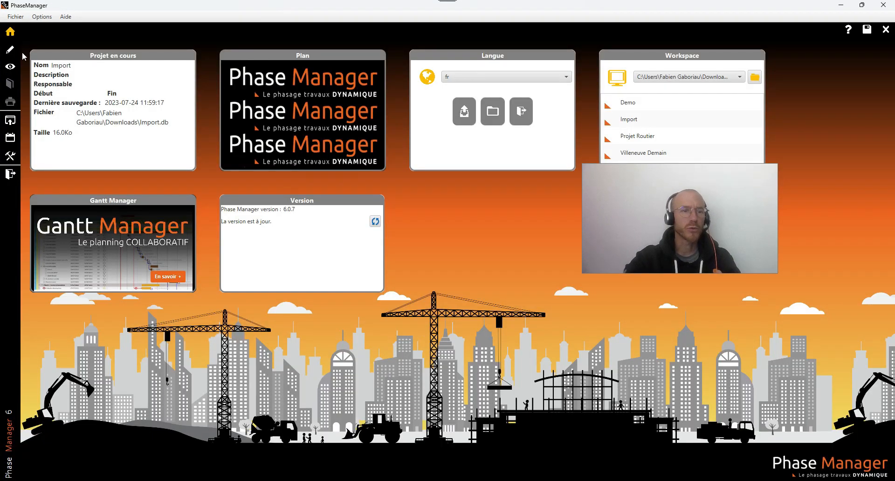
{"action": "left_click", "coordinate": [13, 49]}
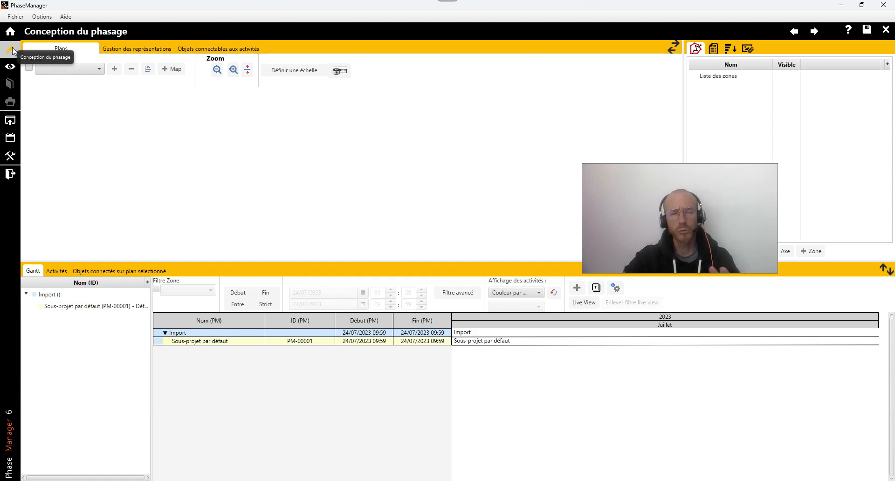
{"action": "left_click", "coordinate": [176, 71]}
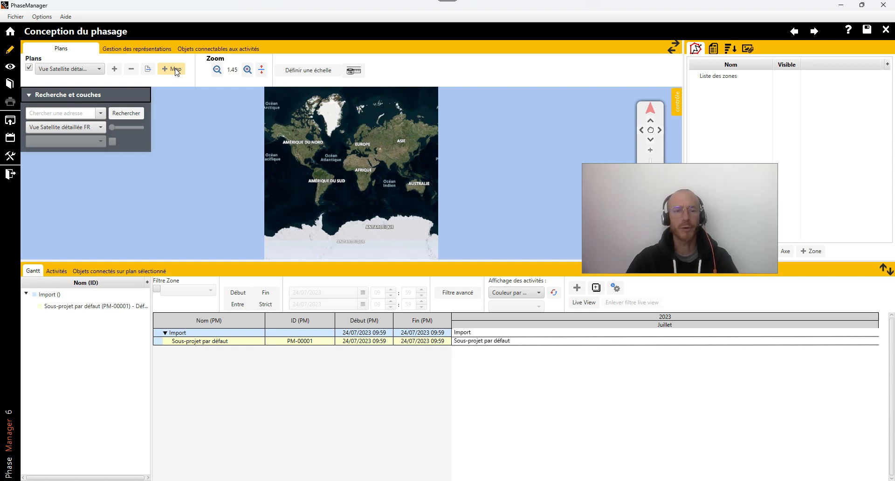
Delete all choice types, from Travaux préparatoires to Equipements, from the custom field Style par défaut and save the custom fields
{"action": "left_click", "coordinate": [42, 17]}
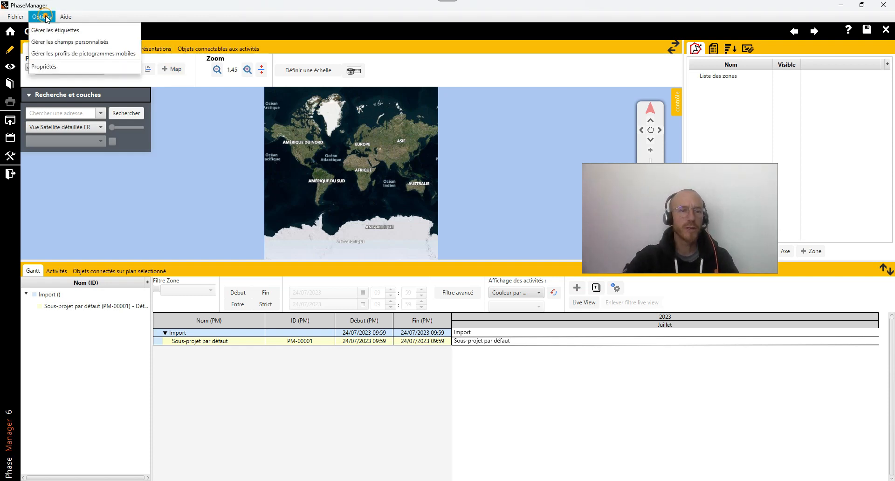
{"action": "left_click", "coordinate": [55, 41]}
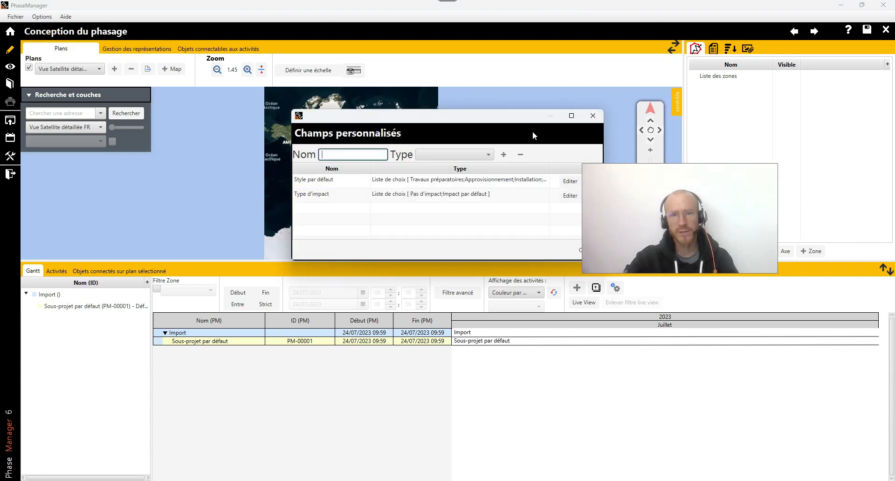
{"action": "left_click_drag", "start_coordinate": [533, 132], "coordinate": [424, 161]}
{"action": "left_click", "coordinate": [460, 211]}
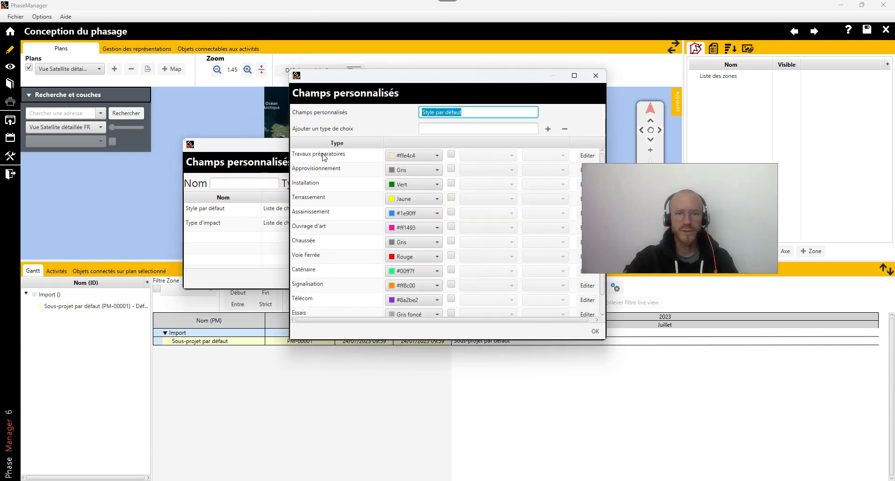
{"action": "left_click", "coordinate": [323, 157]}
{"action": "scroll", "coordinate": [371, 224], "scroll_direction": "down", "scroll_amount": 1}
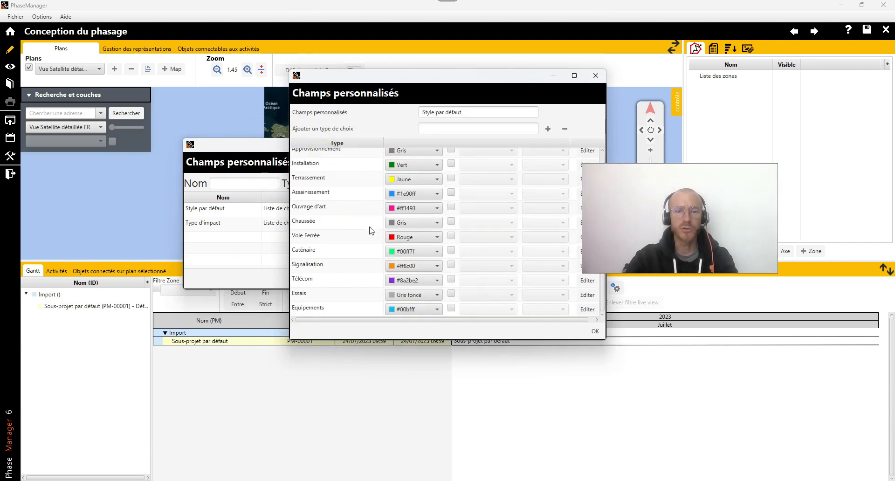
{"action": "left_click", "coordinate": [326, 309], "text": "shift"}
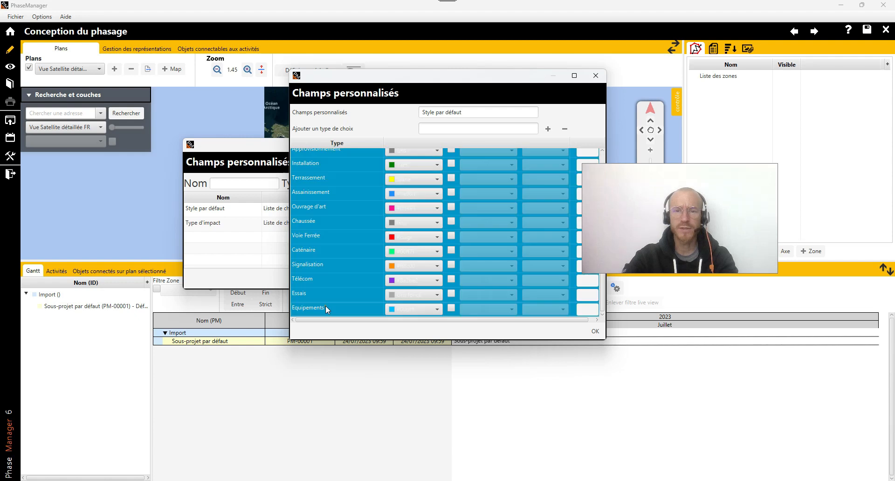
{"action": "left_click", "coordinate": [565, 128]}
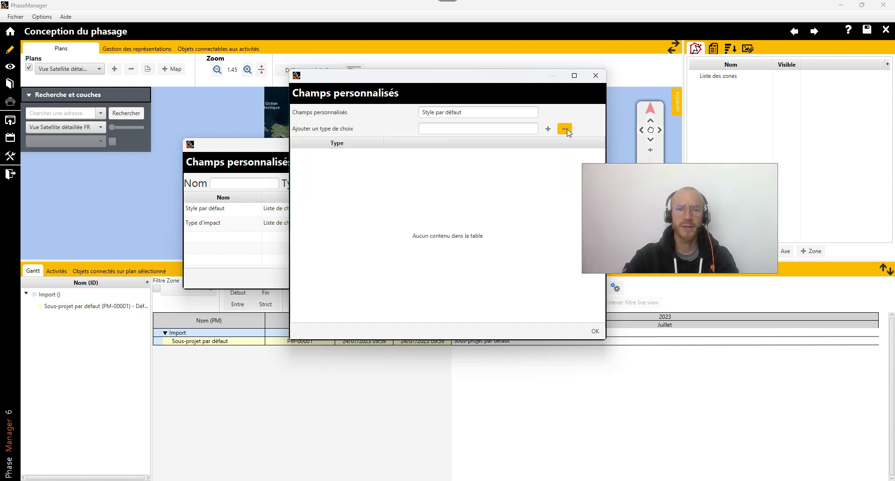
{"action": "left_click", "coordinate": [598, 332]}
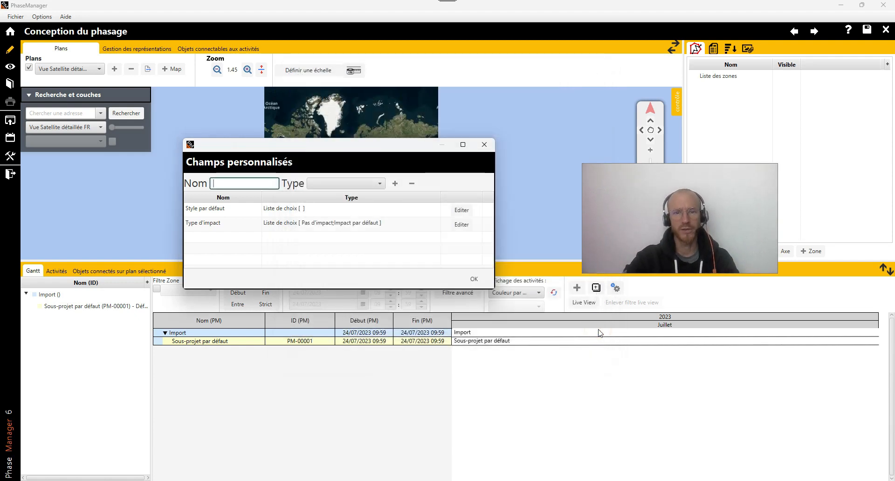
{"action": "left_click", "coordinate": [473, 282]}
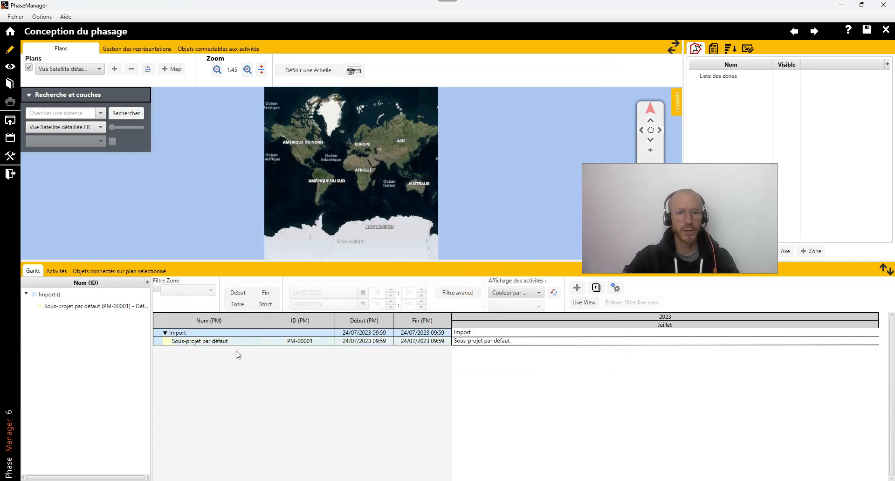
Switch to Excel and create a blank workbook in a maximized window
{"action": "left_click", "coordinate": [292, 341]}
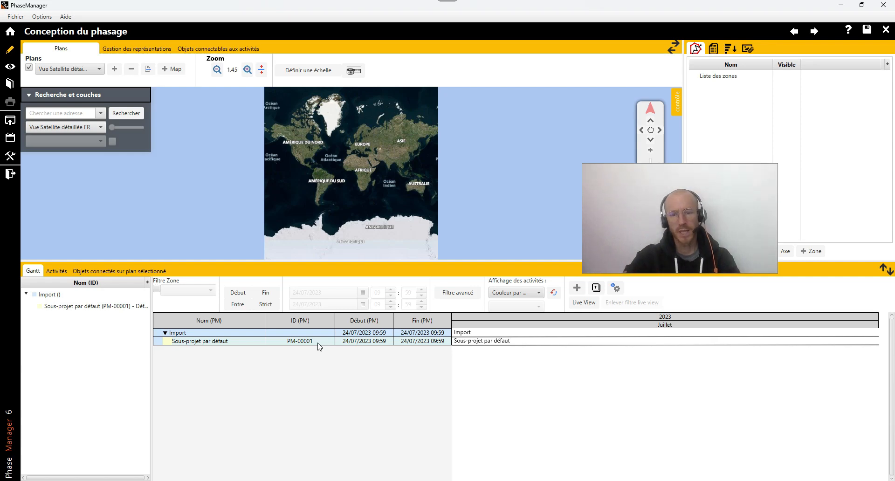
{"action": "key", "text": "super"}
{"action": "type", "text": "exce"}
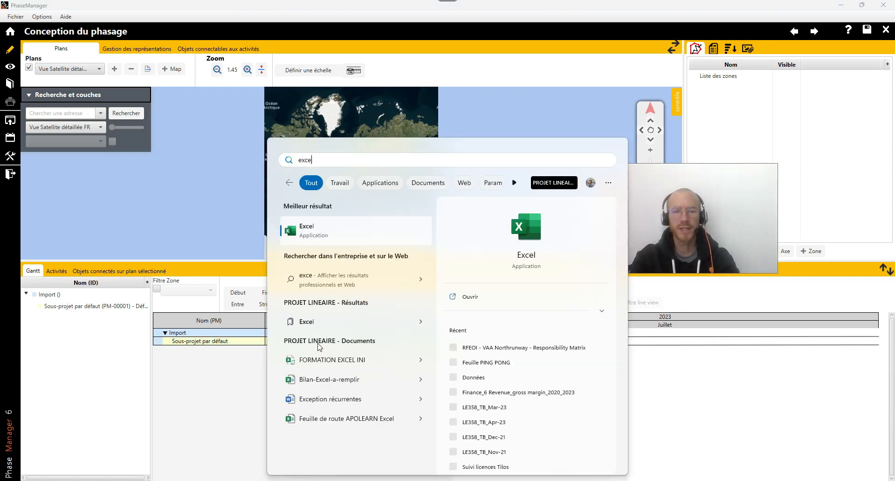
{"action": "key", "text": "Return"}
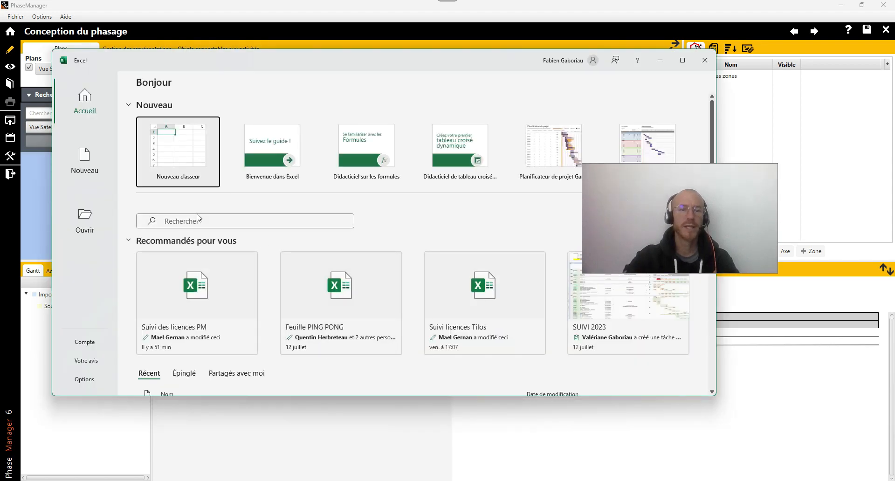
{"action": "left_click", "coordinate": [159, 155]}
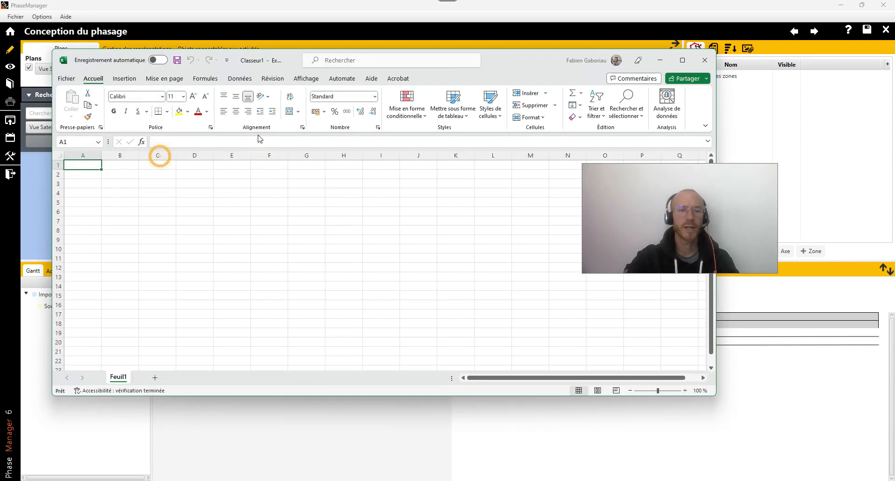
{"action": "left_click", "coordinate": [683, 59]}
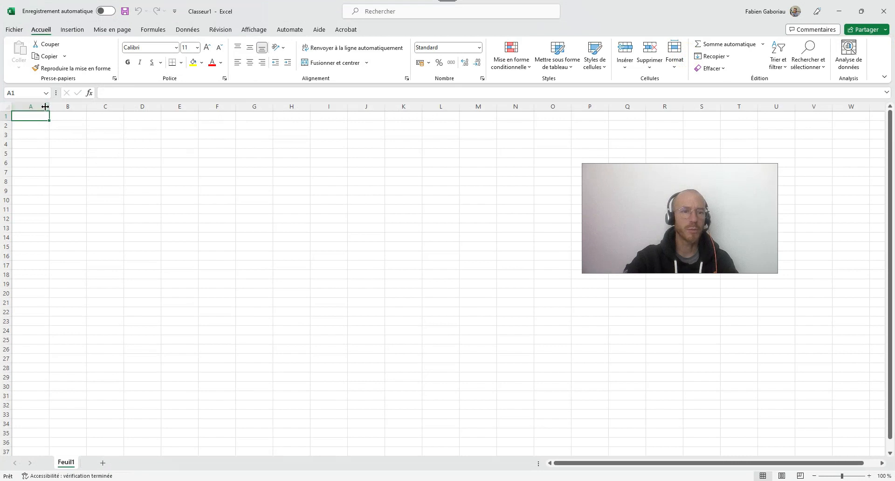
Widen column A and centre the cells A1:O19 horizontally and vertically
{"action": "left_click_drag", "start_coordinate": [49, 106], "coordinate": [621, 284]}
{"action": "left_click", "coordinate": [250, 62]}
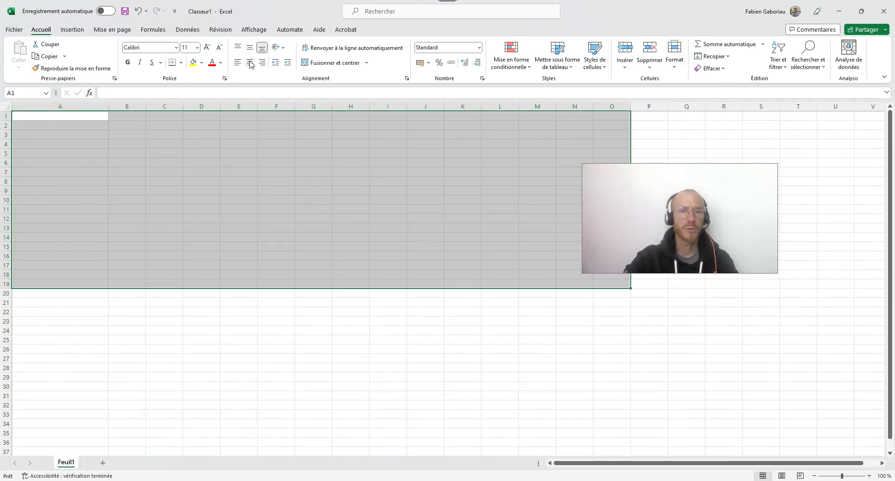
{"action": "left_click", "coordinate": [249, 47]}
Enter the headers ID in A1 and ID PARENT in B1, and narrow column A
{"action": "left_click", "coordinate": [55, 117]}
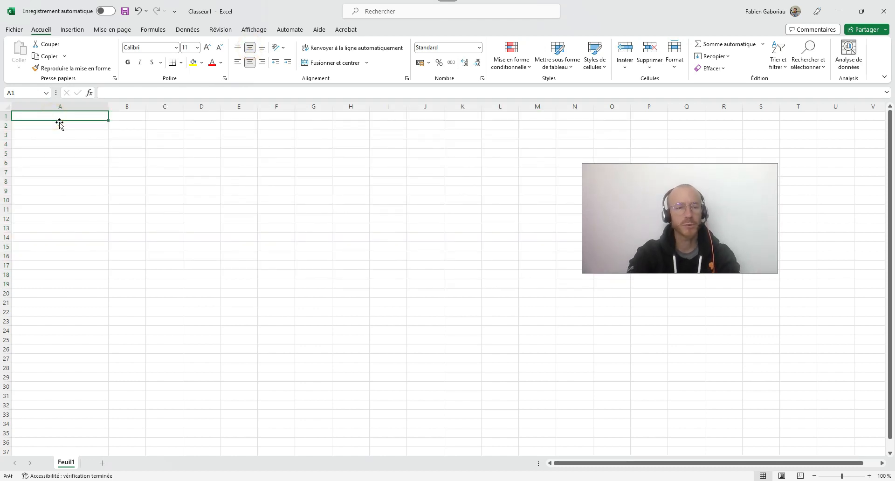
{"action": "type", "text": "ID"}
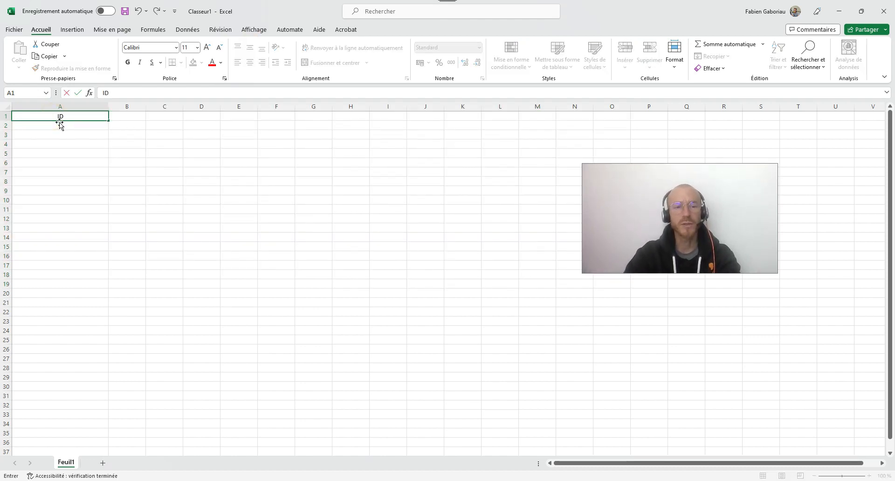
{"action": "key", "text": "Tab"}
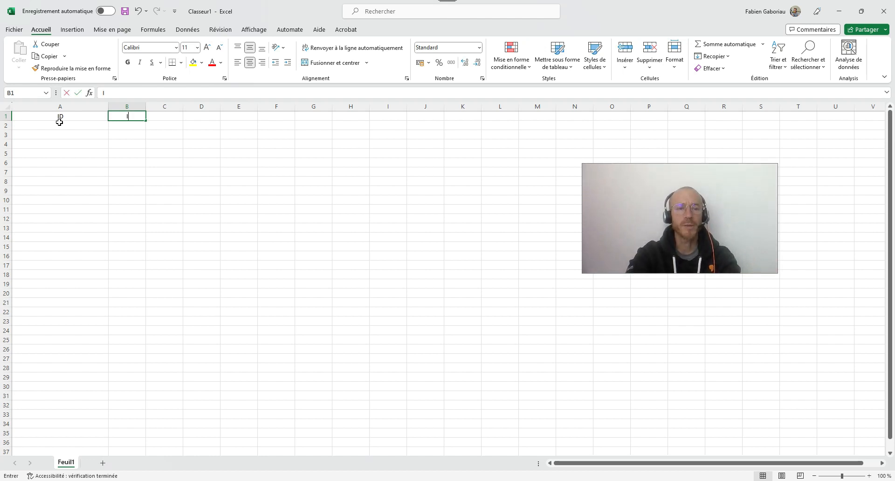
{"action": "type", "text": "ID PARENT"}
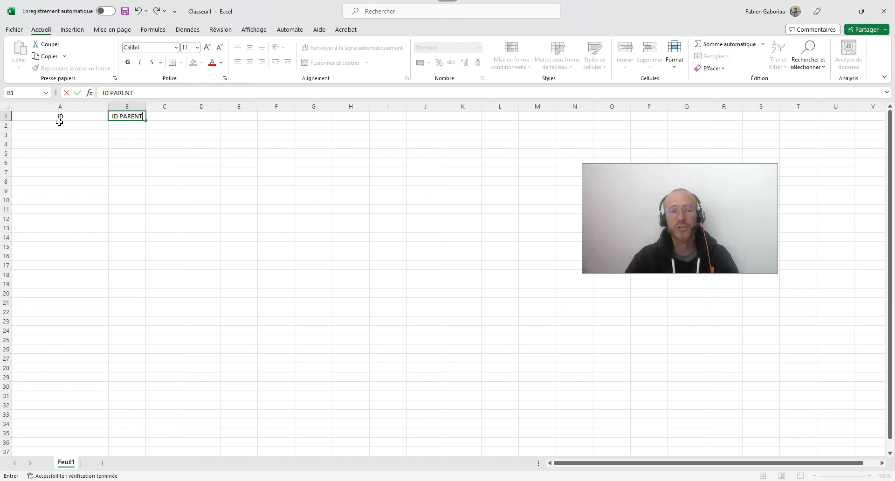
{"action": "left_click", "coordinate": [105, 106]}
{"action": "left_click_drag", "start_coordinate": [107, 107], "coordinate": [76, 108]}
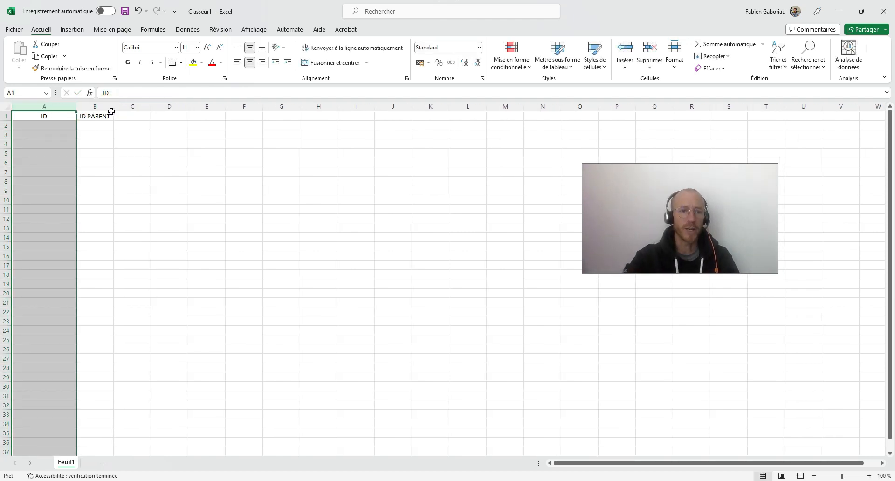
Enter the headers Nom, Début and Fin in cells C1 to E1
{"action": "left_click", "coordinate": [134, 116]}
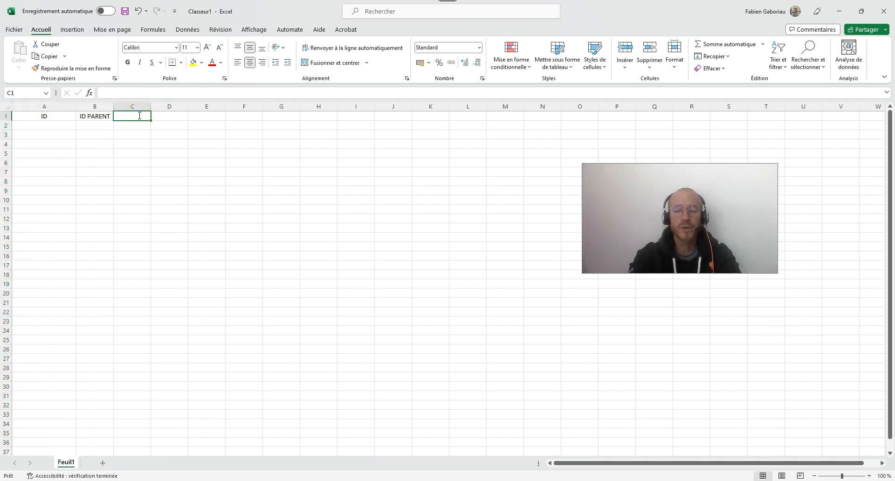
{"action": "type", "text": "Nom"}
{"action": "key", "text": "Tab"}
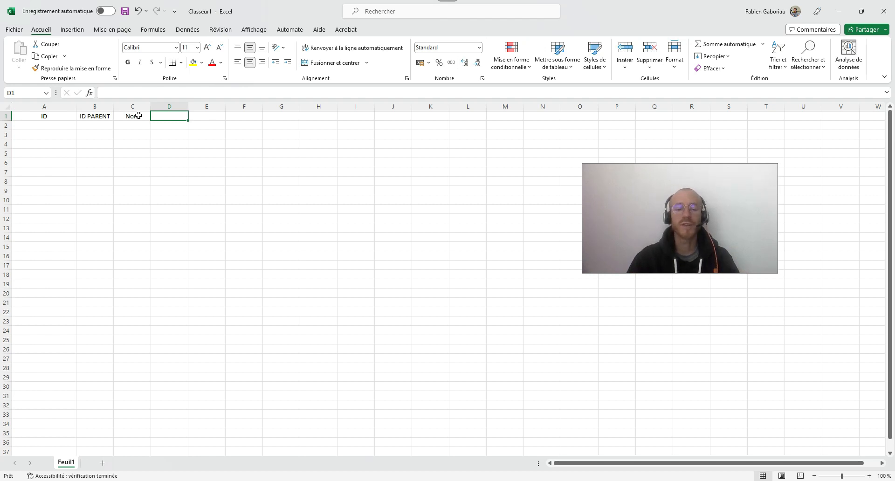
{"action": "type", "text": "Début"}
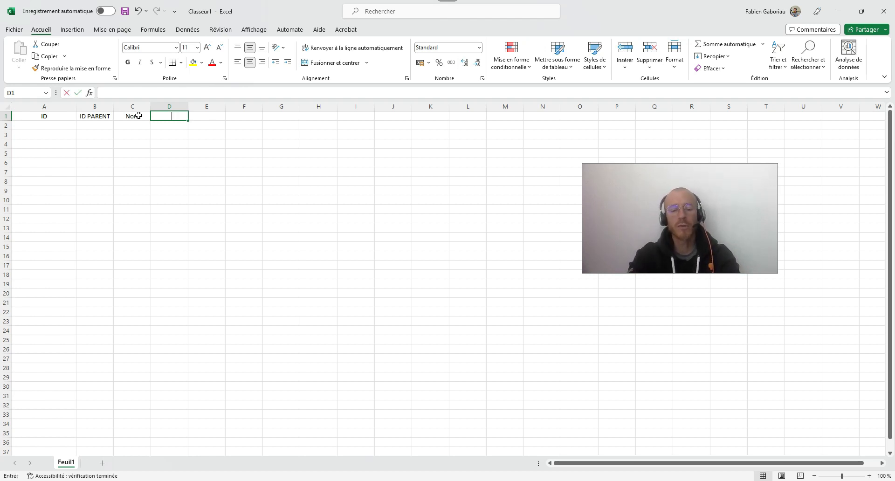
{"action": "key", "text": "Tab"}
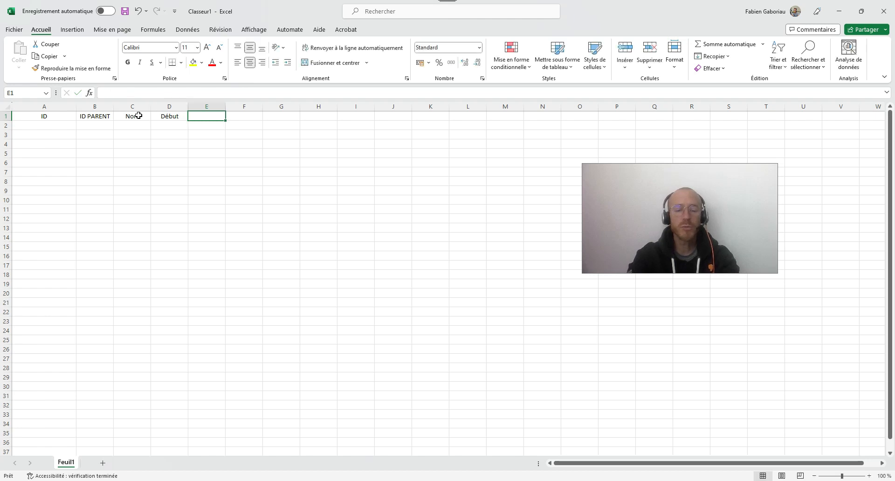
{"action": "type", "text": "Fin"}
{"action": "key", "text": "Tab"}
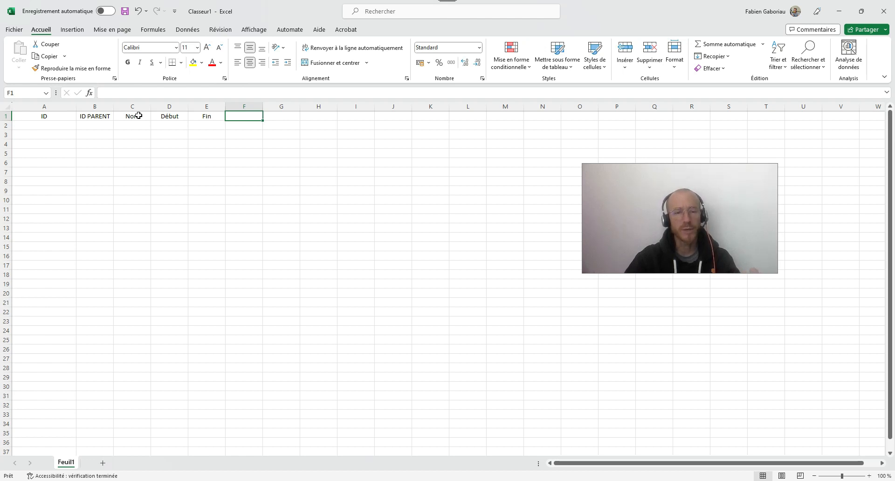
Enter the headers Calendrier in F1 and Style (métier) in G1, and widen column G to fit its header
{"action": "type", "text": "Ca"}
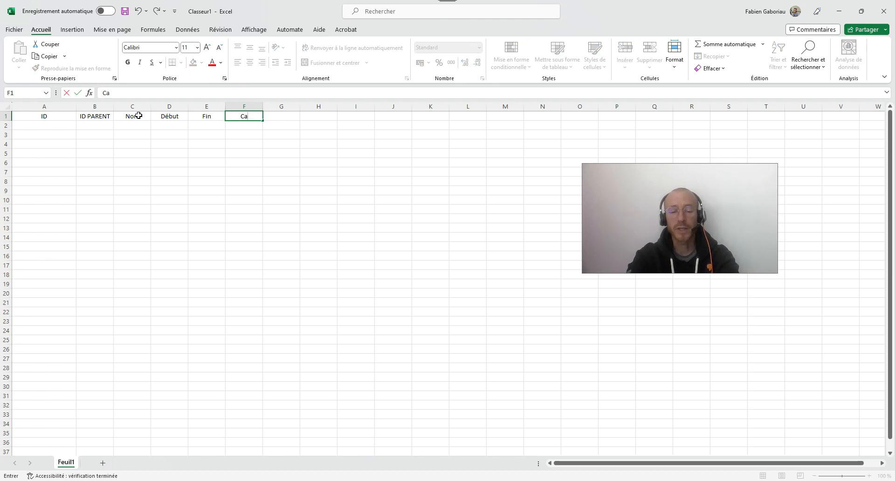
{"action": "type", "text": "lendrier"}
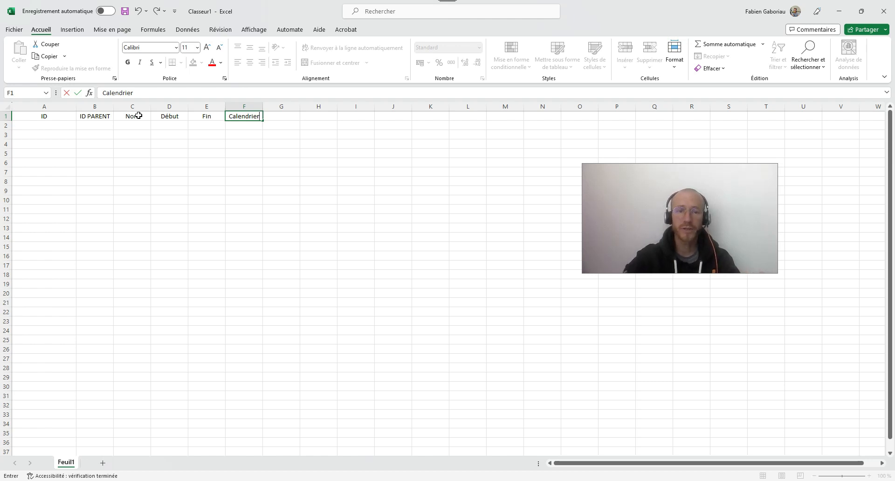
{"action": "left_click", "coordinate": [291, 117]}
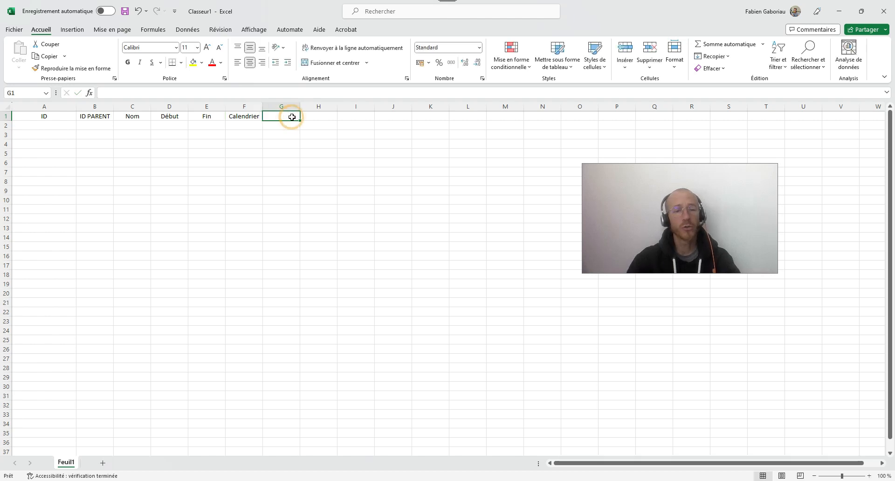
{"action": "type", "text": "St"}
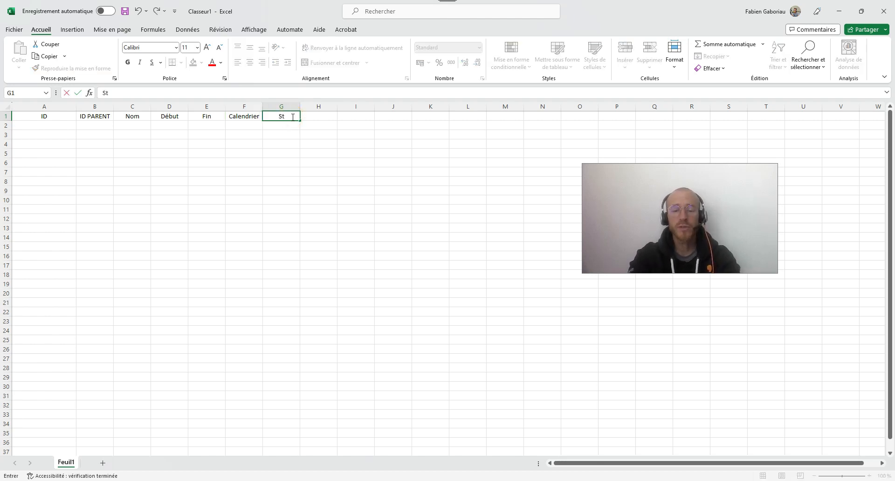
{"action": "type", "text": "yle ("}
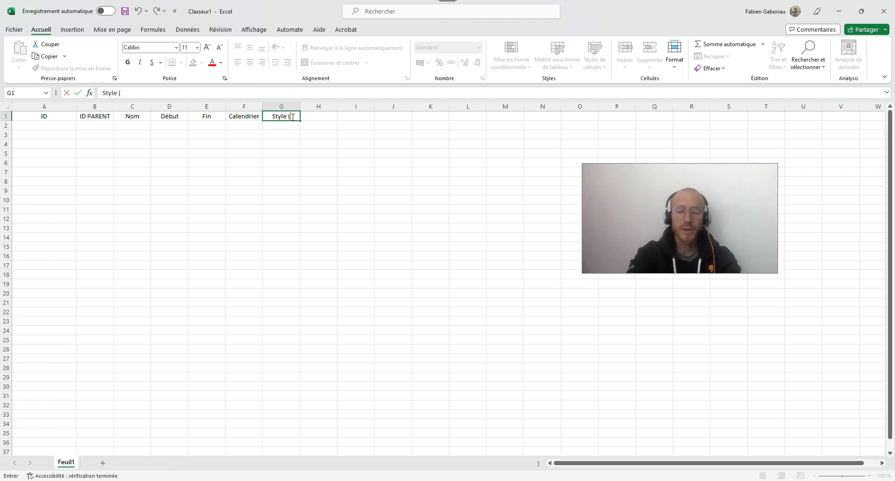
{"action": "type", "text": "métier)"}
{"action": "left_click", "coordinate": [305, 144]}
{"action": "left_click_drag", "start_coordinate": [300, 107], "coordinate": [317, 110]}
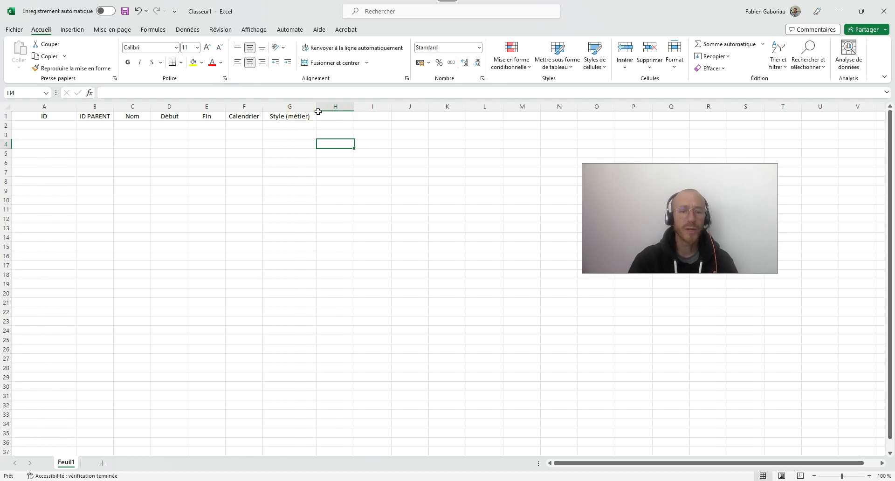
Enter the header Zone in cell H1
{"action": "left_click", "coordinate": [332, 116]}
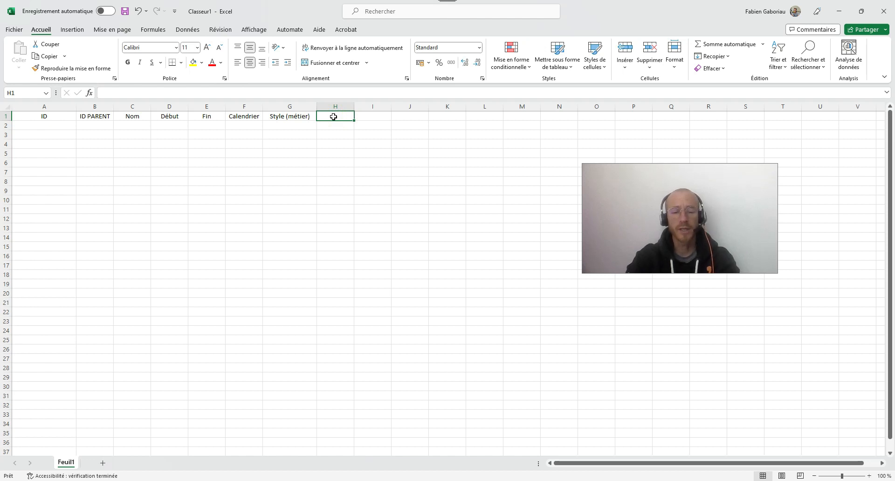
{"action": "type", "text": "Zone"}
{"action": "key", "text": "Return"}
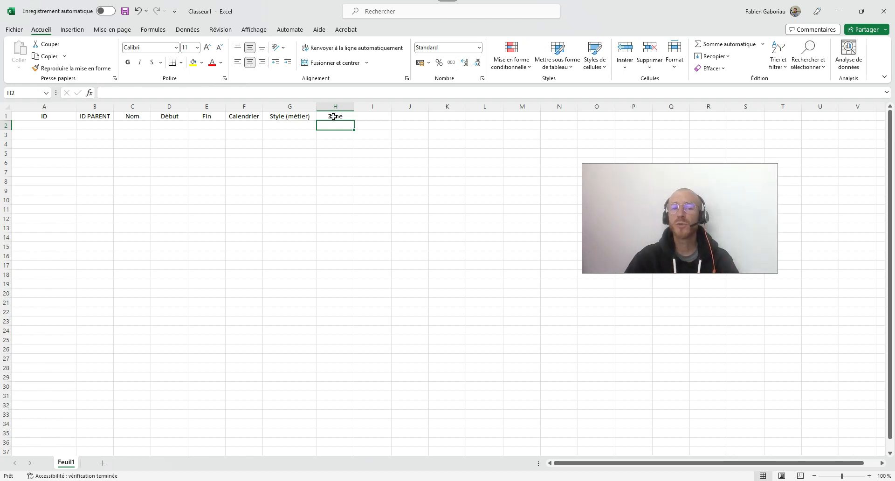
Apply all borders to the table range A1:H9
{"action": "left_click_drag", "start_coordinate": [52, 116], "coordinate": [332, 191]}
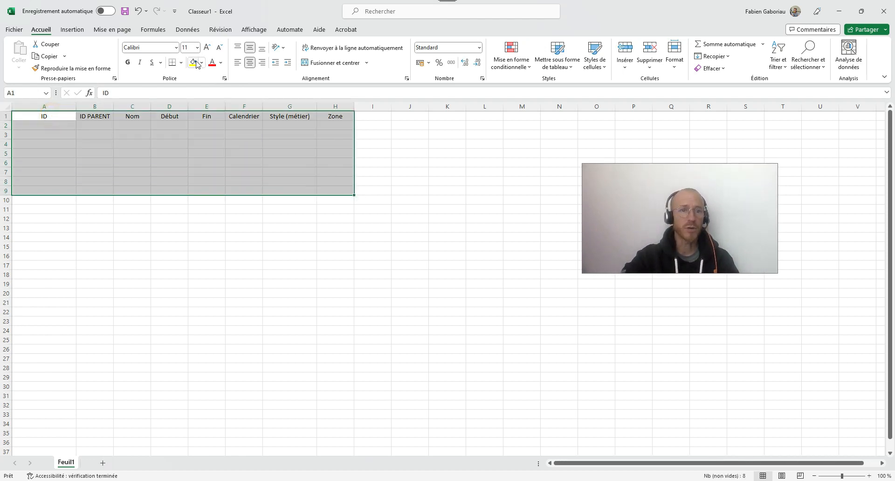
{"action": "left_click", "coordinate": [181, 64]}
{"action": "left_click", "coordinate": [187, 155]}
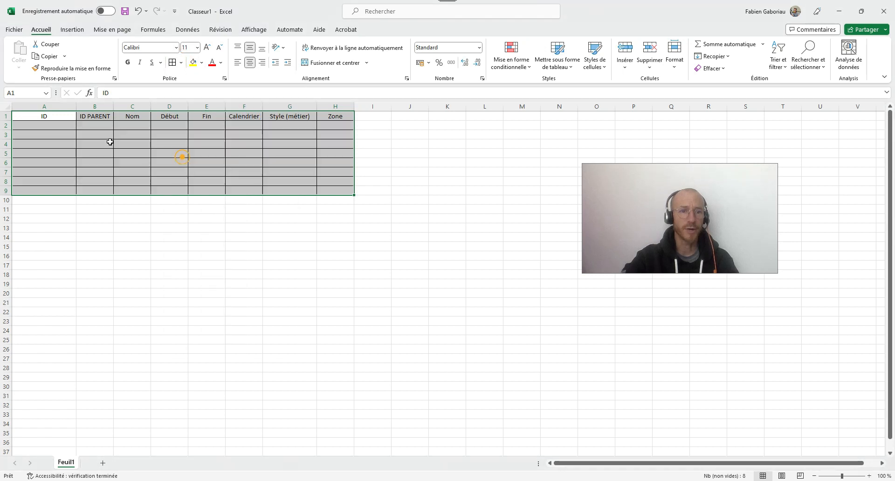
Narrow column A and number the activities IMP-001 to IMP-008 in cells A2 to A9 as a filled series
{"action": "left_click", "coordinate": [47, 125]}
{"action": "left_click_drag", "start_coordinate": [76, 106], "coordinate": [59, 106]}
{"action": "type", "text": "IMPO"}
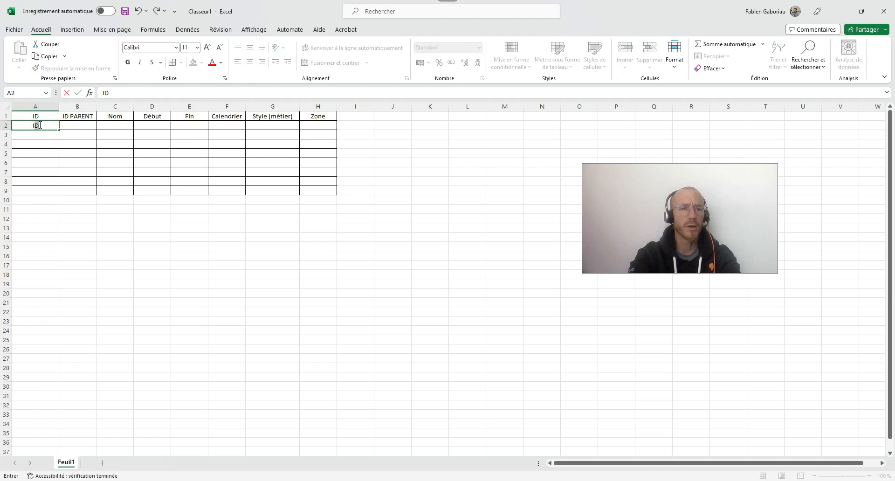
{"action": "key", "text": "BackSpace"}
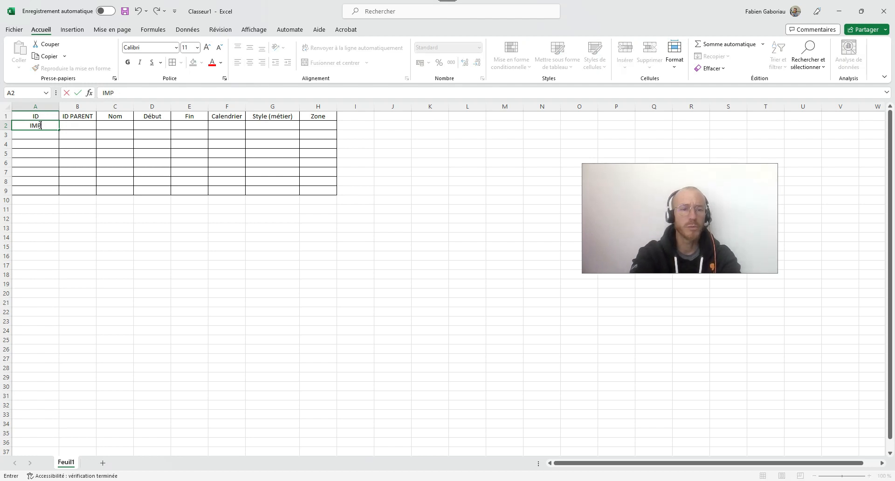
{"action": "type", "text": "-001"}
{"action": "key", "text": "Return"}
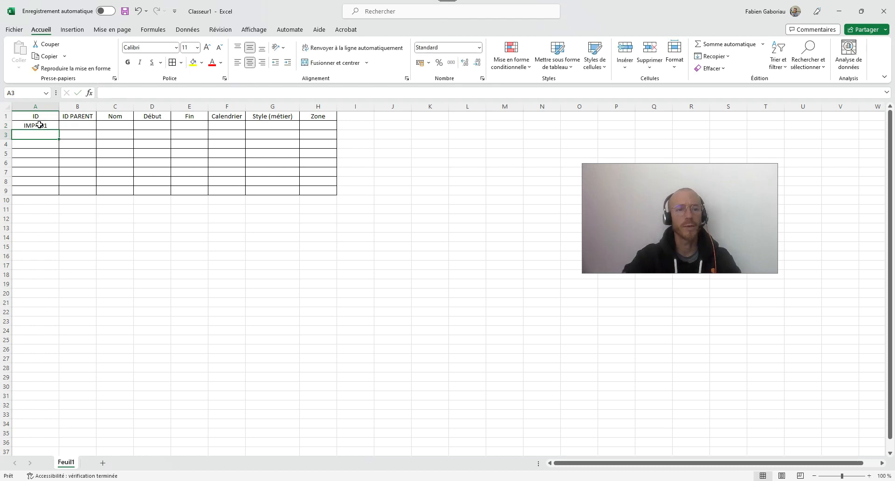
{"action": "left_click", "coordinate": [49, 126]}
{"action": "left_click_drag", "start_coordinate": [60, 127], "coordinate": [59, 192]}
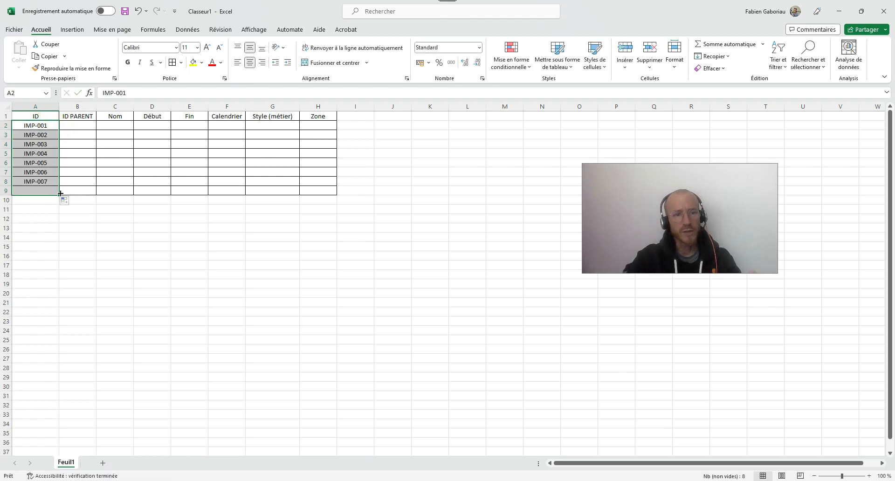
Widen columns B and C and enter the name "Phase 1 : Tvx préliminaires" in C2
{"action": "left_click", "coordinate": [74, 124]}
{"action": "left_click_drag", "start_coordinate": [96, 106], "coordinate": [204, 110]}
{"action": "left_click", "coordinate": [171, 125]}
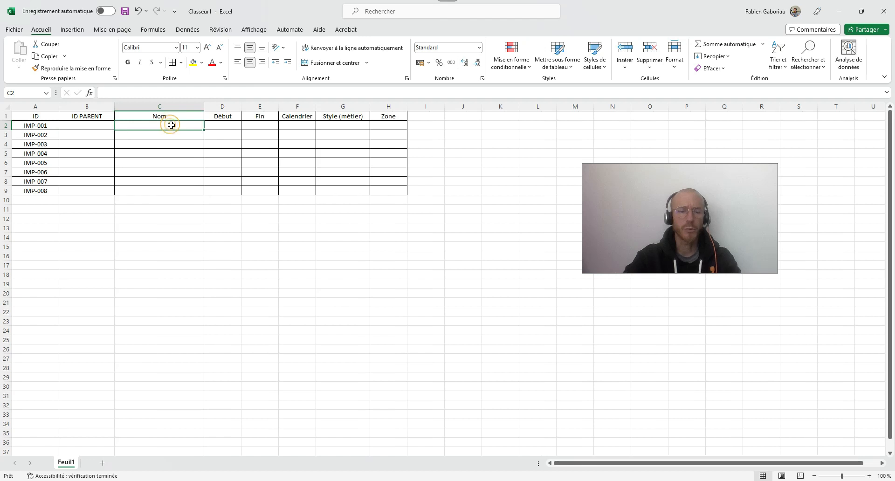
{"action": "type", "text": "Phase 1 : Tvx"}
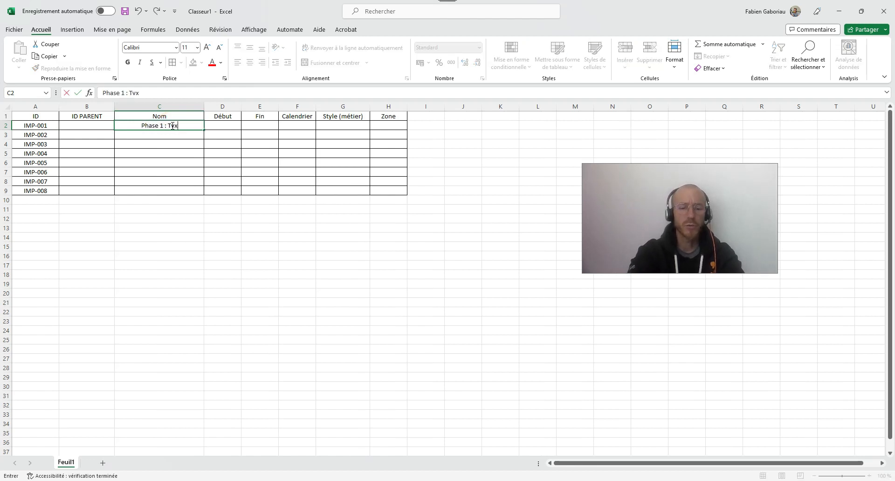
{"action": "type", "text": " préliminaires"}
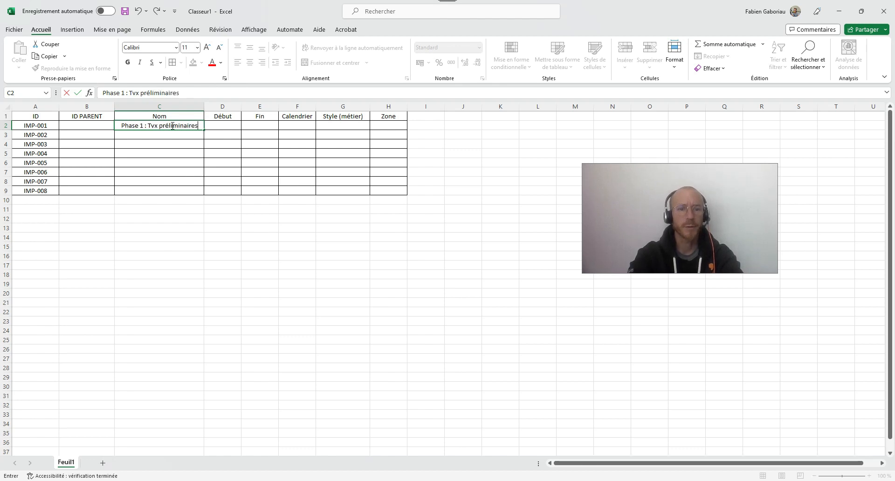
{"action": "key", "text": "Return"}
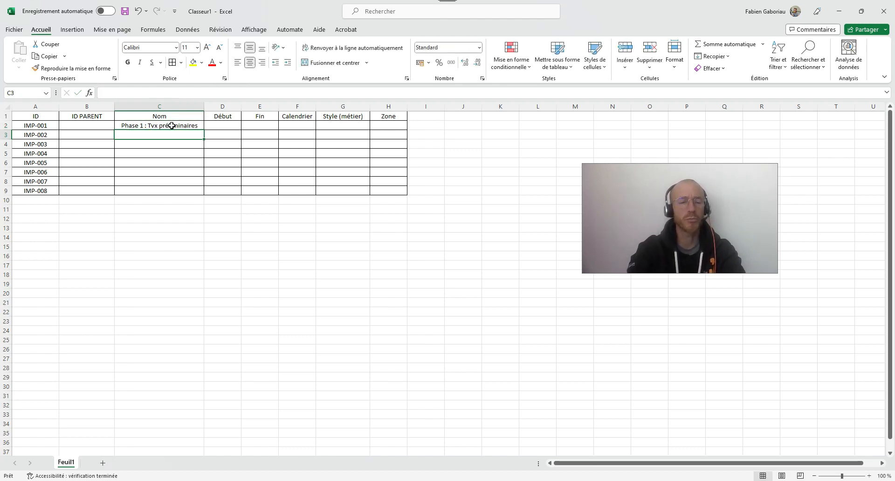
Enter the activity name "Libération d'emprises" in C3
{"action": "type", "text": "L"}
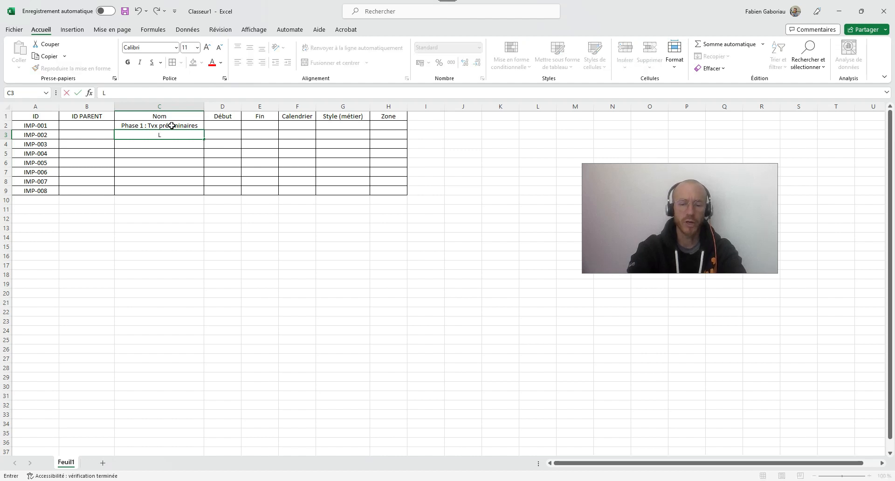
{"action": "type", "text": "ibération d'emrp"}
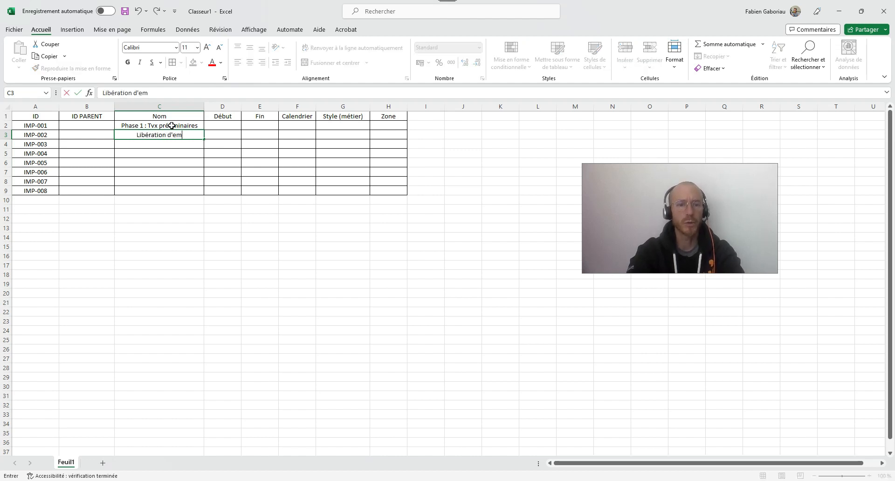
{"action": "key", "text": "BackSpace"}
{"action": "key", "text": "BackSpace"}
{"action": "type", "text": "prises"}
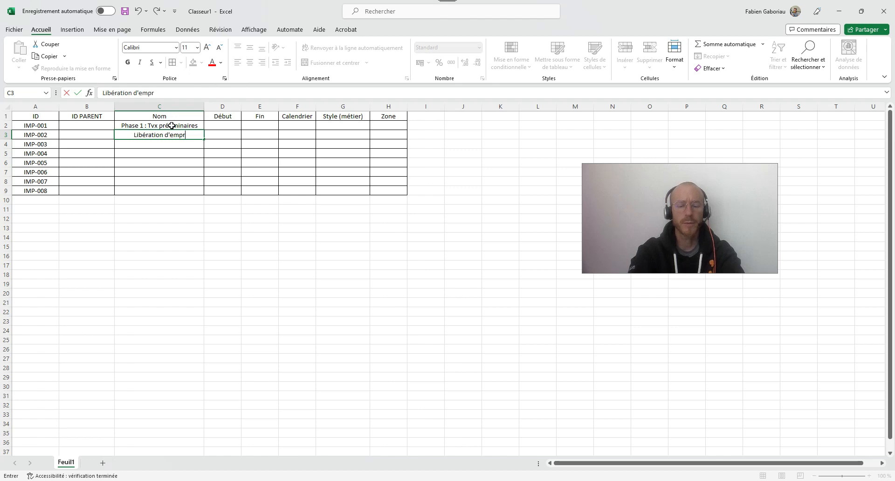
{"action": "key", "text": "Return"}
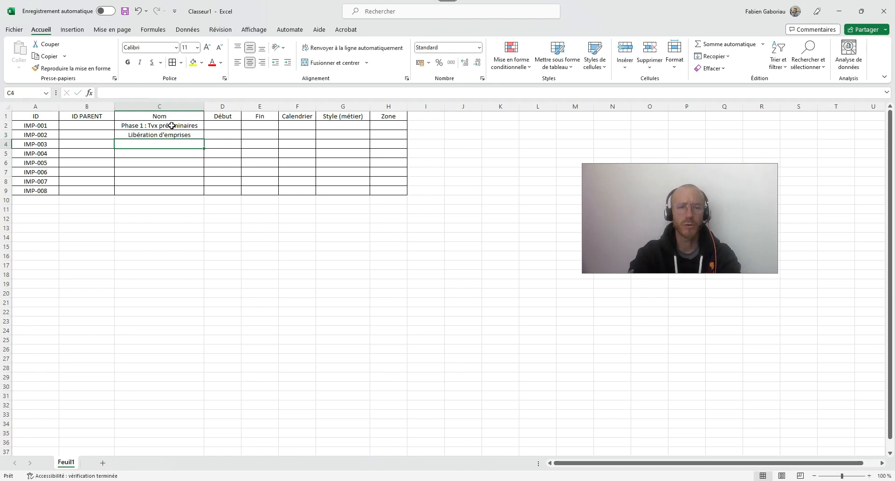
Enter the activity names Décapage in C4 and Nivellement in C5
{"action": "type", "text": "Déca"}
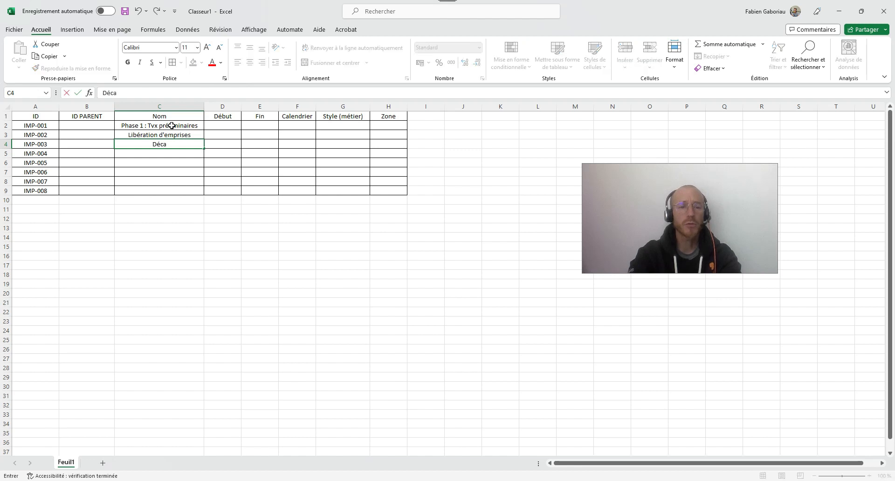
{"action": "type", "text": "page"}
{"action": "key", "text": "Return"}
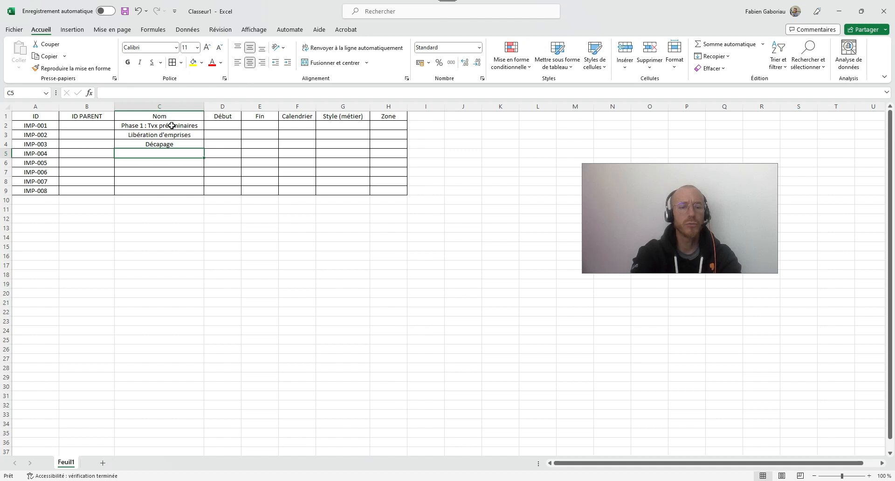
{"action": "type", "text": "Nivellement"}
{"action": "key", "text": "Return"}
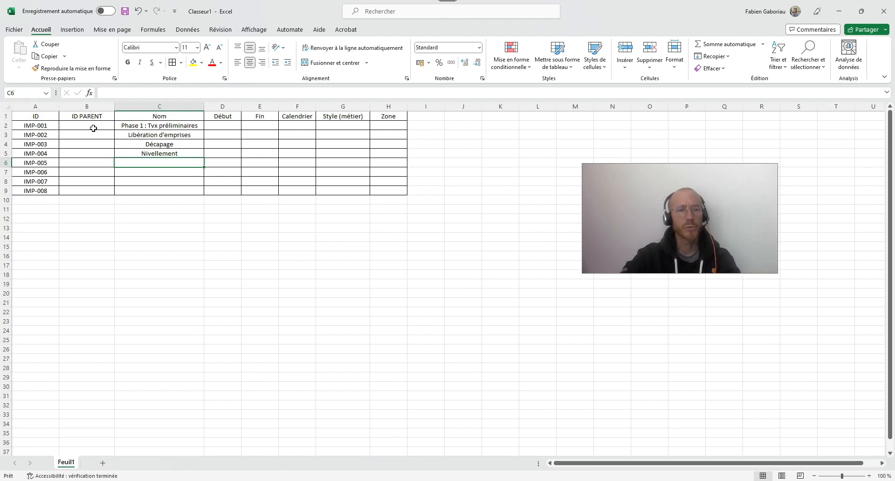
Copy the ID IMP-001 from A2 into the ID PARENT cells B3, B4 and B5
{"action": "left_click", "coordinate": [51, 130]}
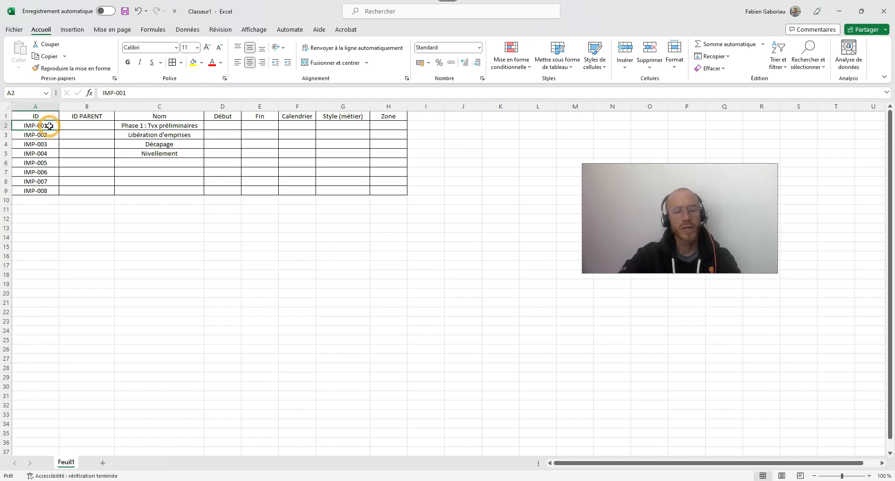
{"action": "key", "text": "ctrl+c"}
{"action": "left_click", "coordinate": [75, 134]}
{"action": "key", "text": "ctrl+v"}
{"action": "left_click", "coordinate": [88, 142]}
{"action": "key", "text": "ctrl+v"}
{"action": "left_click", "coordinate": [86, 154]}
{"action": "key", "text": "ctrl+v"}
Shade the IMP-001 cells A2 and B3:B5 with a light blue fill
{"action": "left_click", "coordinate": [47, 125]}
{"action": "left_click", "coordinate": [75, 135], "text": "ctrl"}
{"action": "left_click", "coordinate": [84, 144], "text": "ctrl"}
{"action": "left_click", "coordinate": [86, 153], "text": "ctrl"}
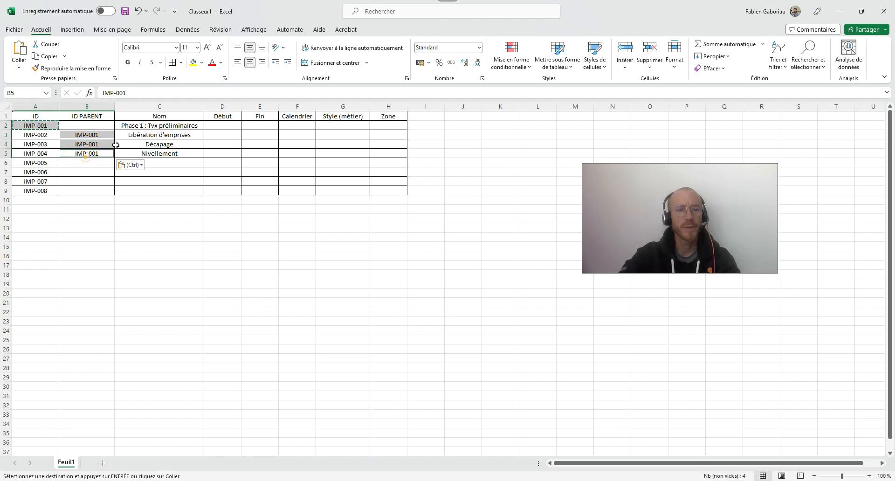
{"action": "left_click", "coordinate": [202, 63]}
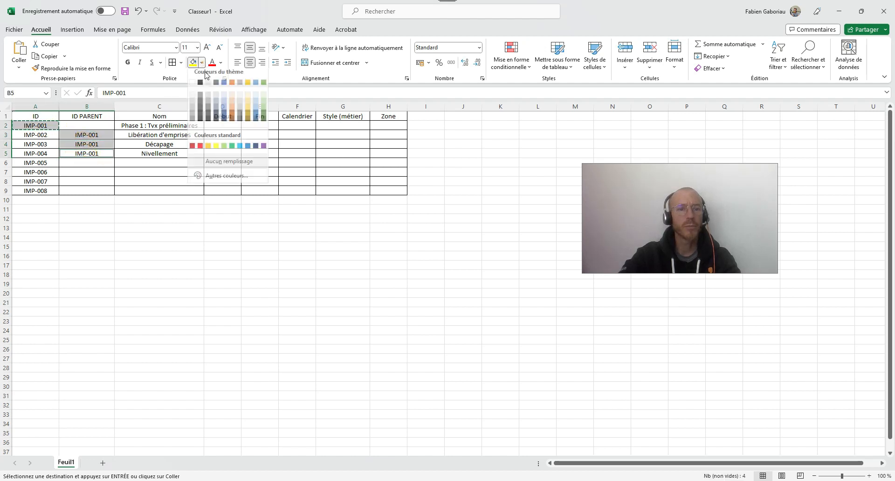
{"action": "left_click", "coordinate": [224, 97]}
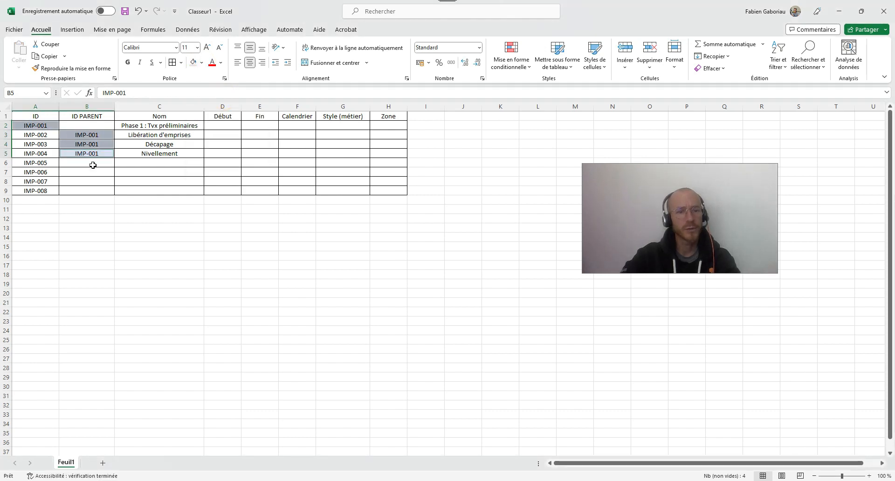
Enter the phase name "Phase 2 : canalisation" in C6
{"action": "left_click", "coordinate": [128, 161]}
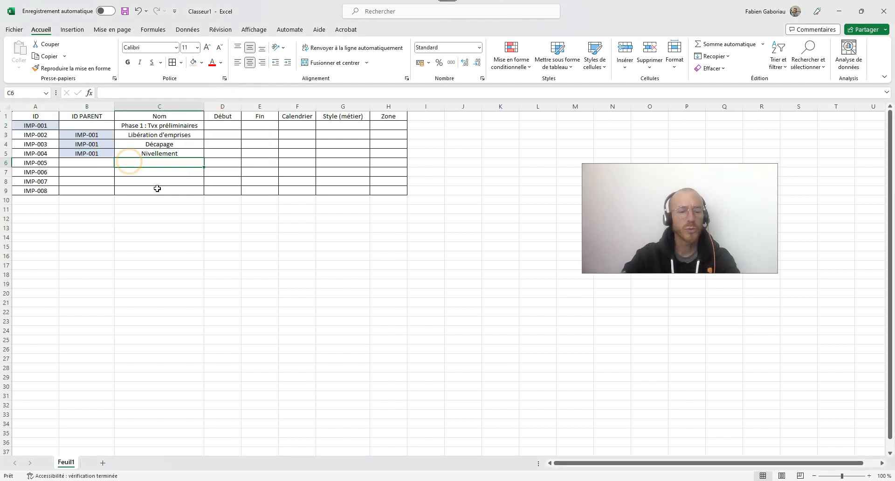
{"action": "type", "text": "Phase"}
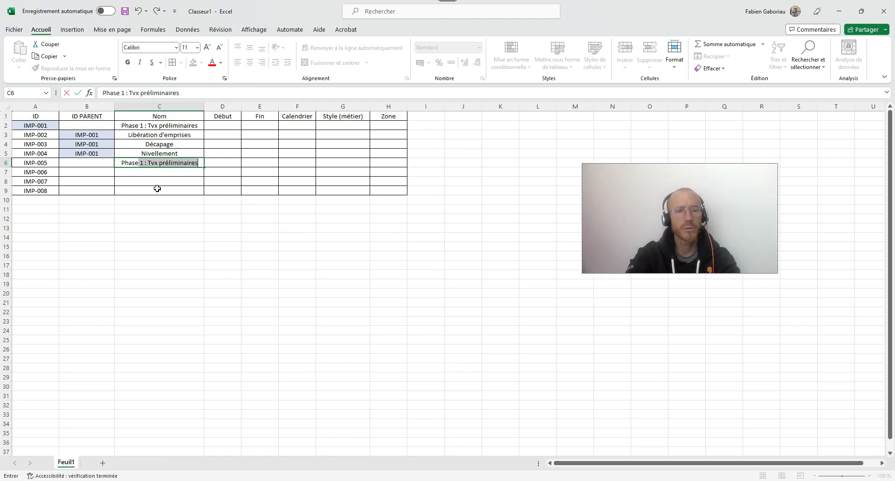
{"action": "type", "text": " 2 : "}
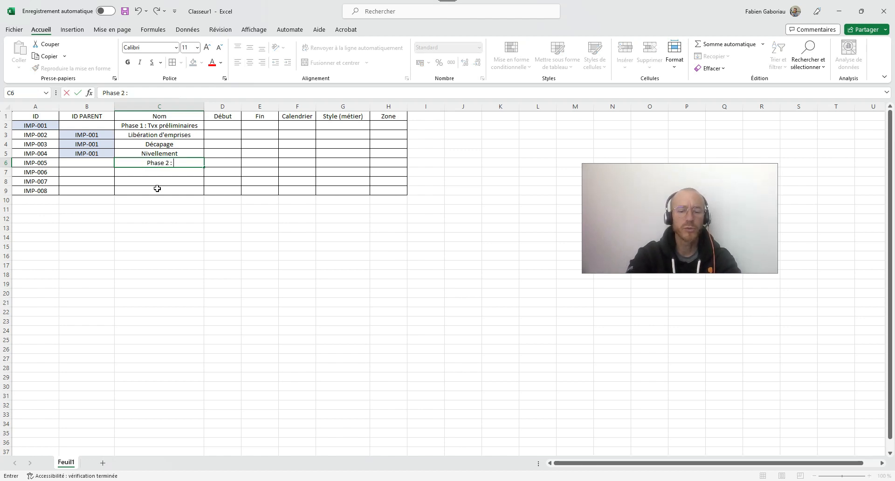
{"action": "type", "text": "canalisation"}
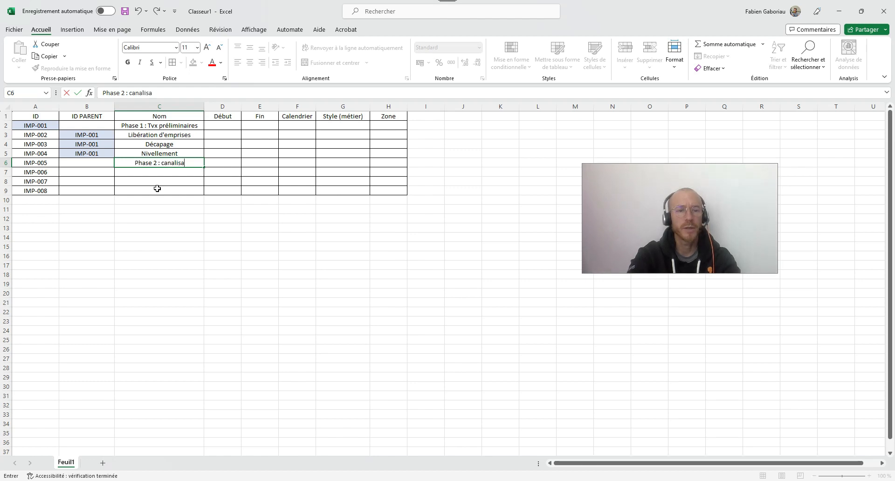
{"action": "key", "text": "Return"}
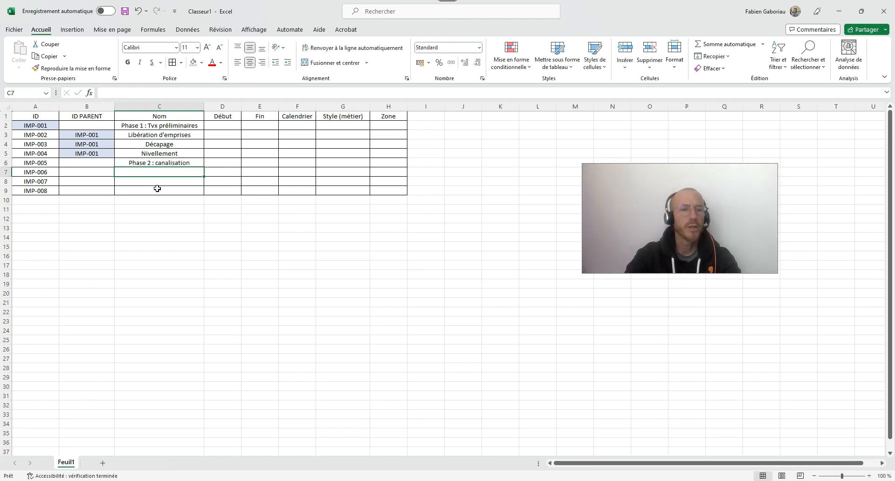
Enter the activity name "Ouverture de tranchée" in C7
{"action": "key", "text": "Left"}
{"action": "key", "text": "Right"}
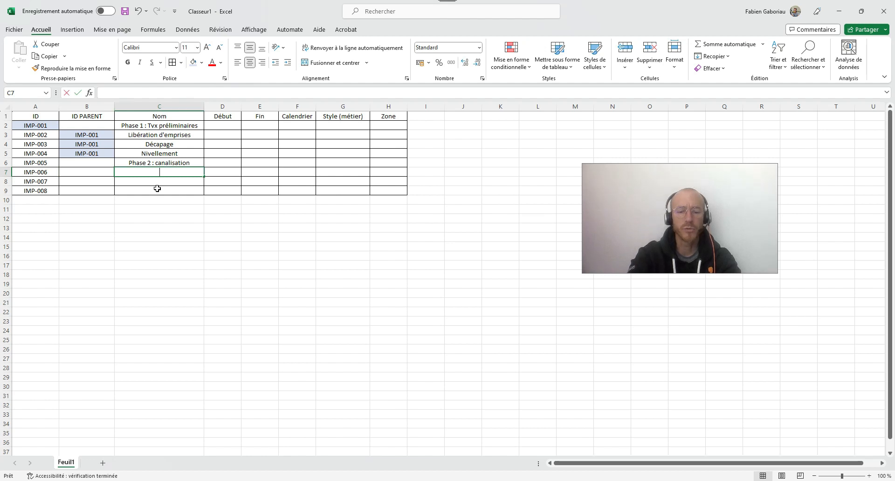
{"action": "type", "text": "Ouvre"}
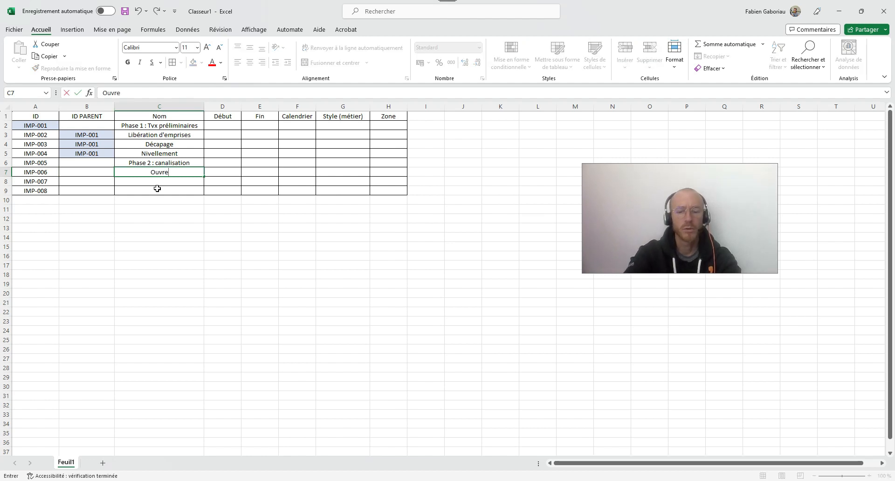
{"action": "key", "text": "BackSpace"}
{"action": "key", "text": "BackSpace"}
{"action": "type", "text": "erture de"}
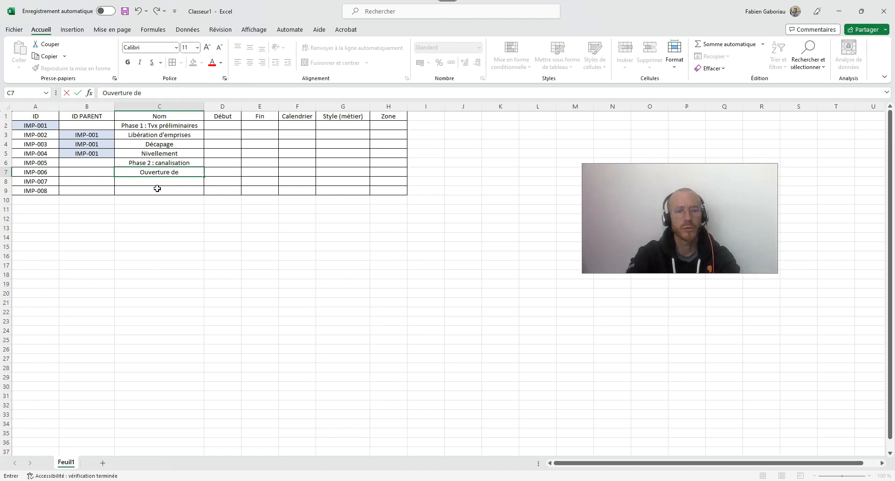
{"action": "type", "text": " tranchée"}
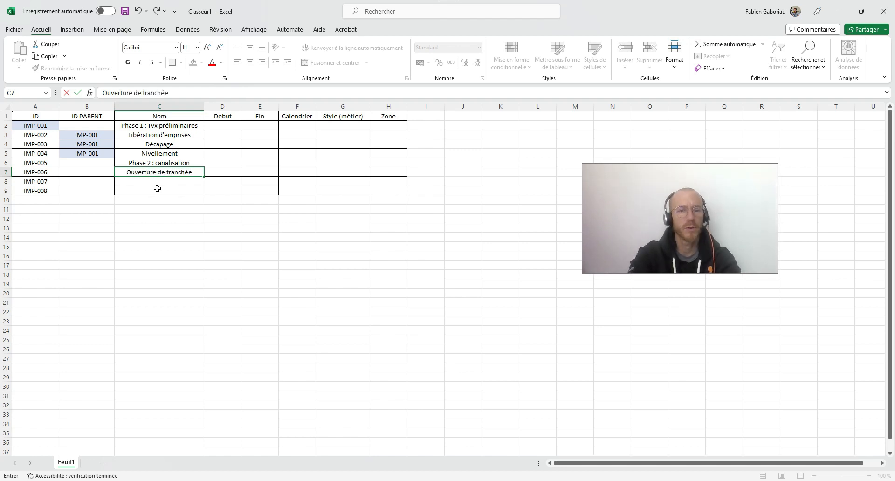
{"action": "key", "text": "Return"}
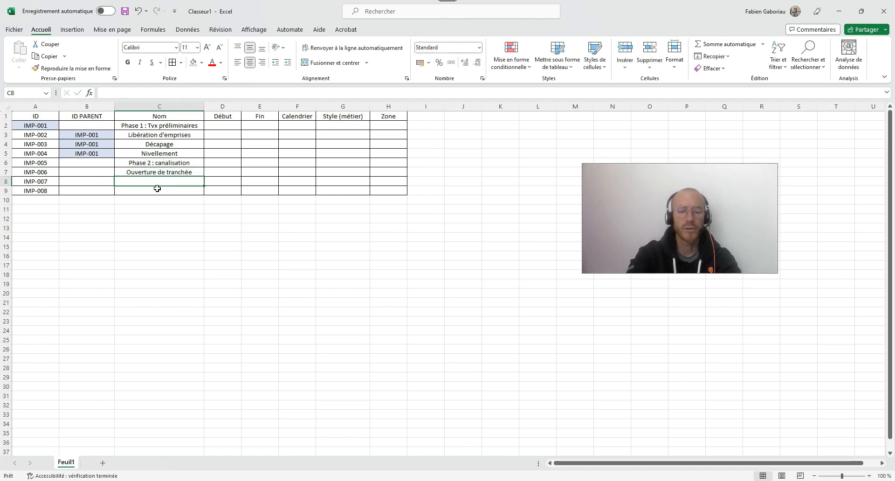
Enter the activity name "Pose de cana" in C8
{"action": "type", "text": "Pose"}
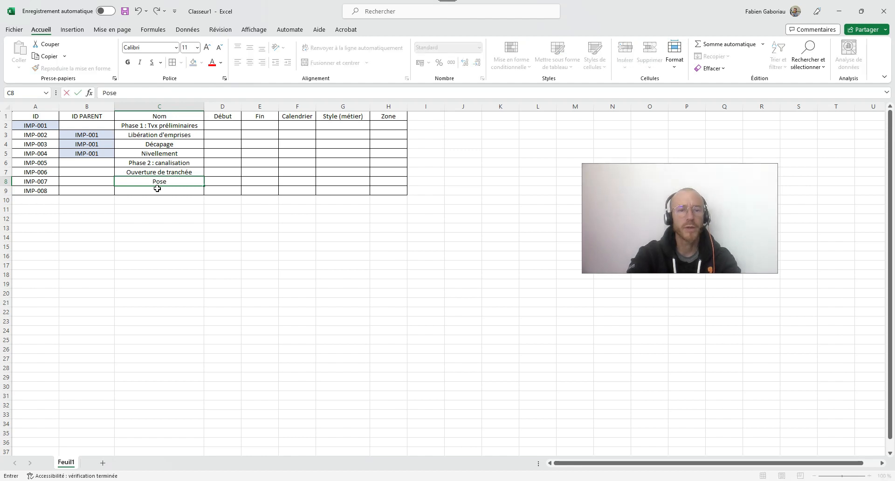
{"action": "type", "text": " de cana"}
{"action": "key", "text": "Return"}
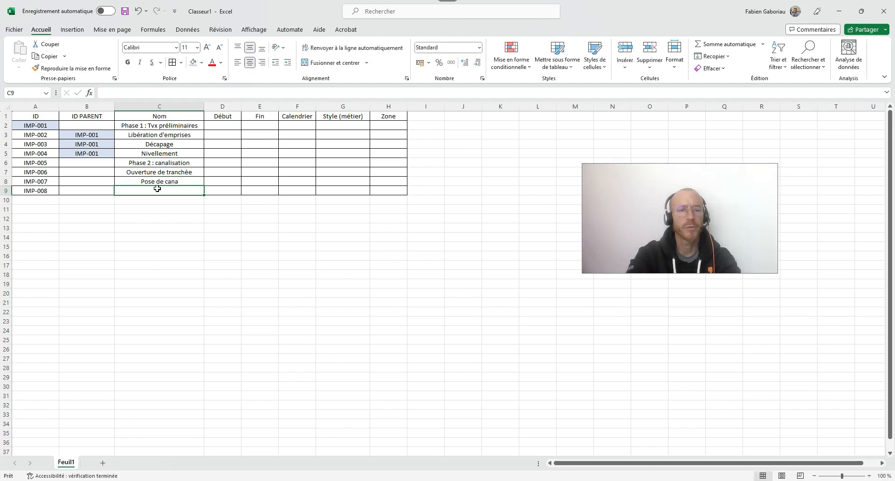
Enter the activity name "Remblai" in C9
{"action": "type", "text": "Remblai"}
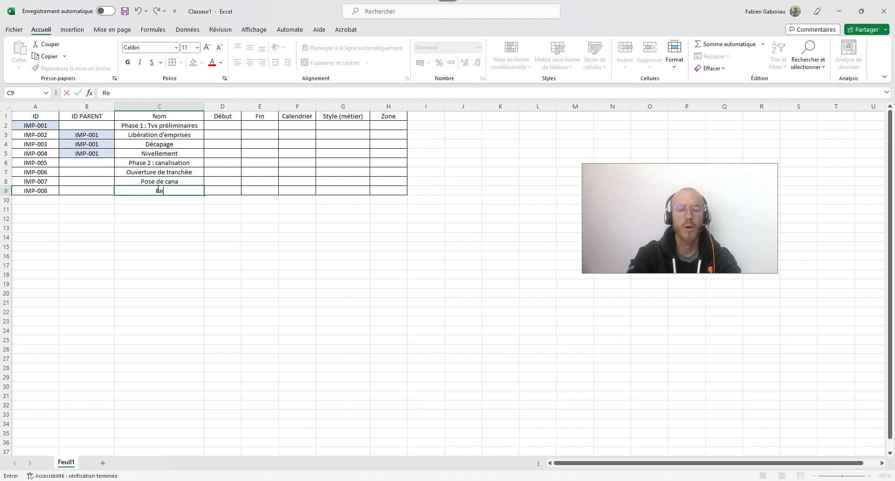
{"action": "key", "text": "Return"}
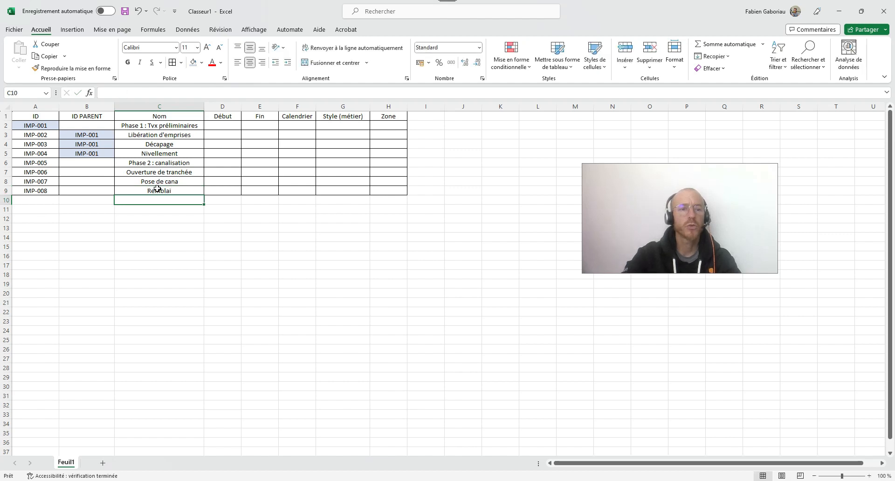
Copy the phase 2 ID IMP-005 from A6 into the parent ID cells B7, B8 and B9
{"action": "left_click", "coordinate": [46, 162]}
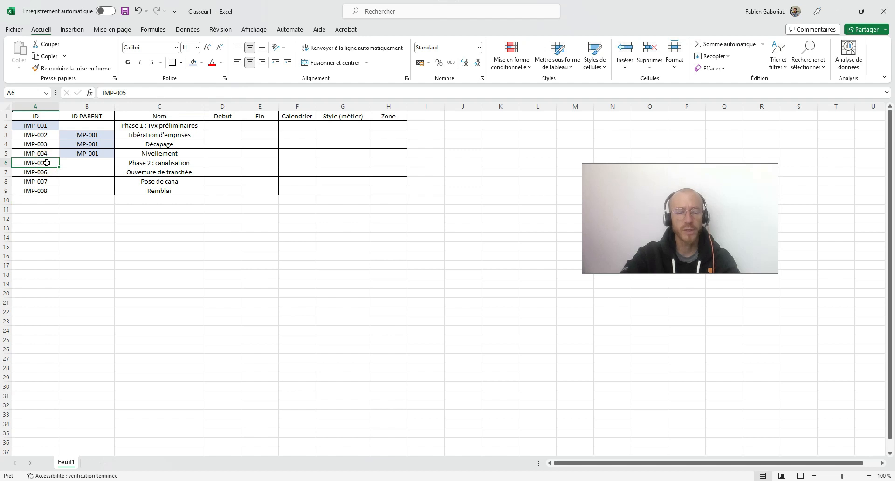
{"action": "key", "text": "ctrl+c"}
{"action": "left_click", "coordinate": [88, 172]}
{"action": "key", "text": "ctrl+v"}
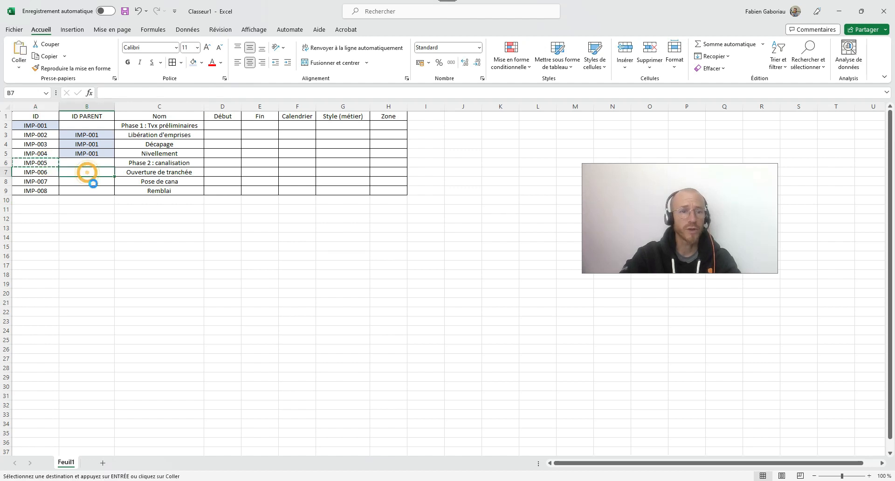
{"action": "left_click", "coordinate": [91, 182]}
{"action": "key", "text": "ctrl+v"}
{"action": "left_click", "coordinate": [91, 191]}
{"action": "key", "text": "ctrl+v"}
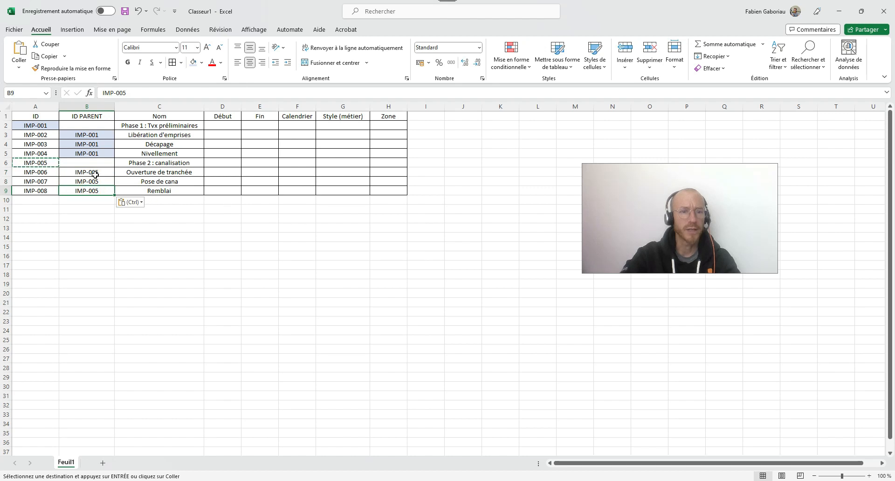
Shade the IMP-005 cells A6 and B7:B9 with a light gold fill
{"action": "left_click_drag", "start_coordinate": [88, 172], "coordinate": [88, 191]}
{"action": "left_click", "coordinate": [36, 163], "text": "ctrl"}
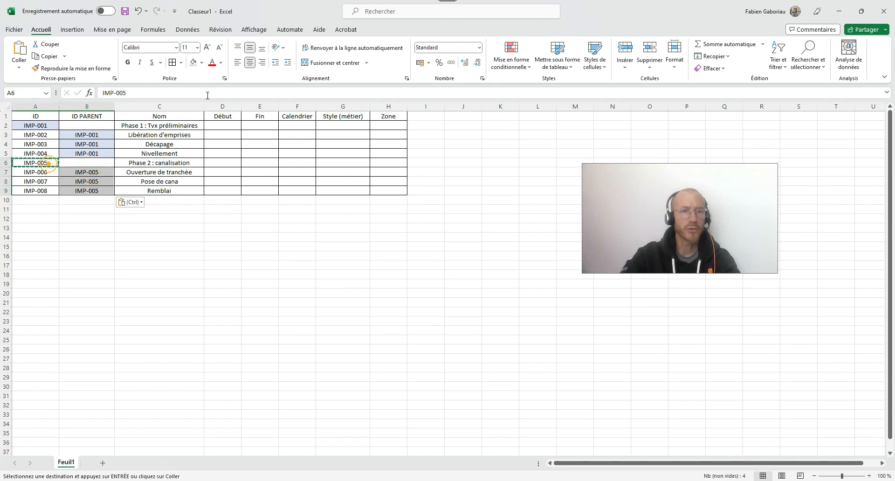
{"action": "left_click", "coordinate": [201, 62]}
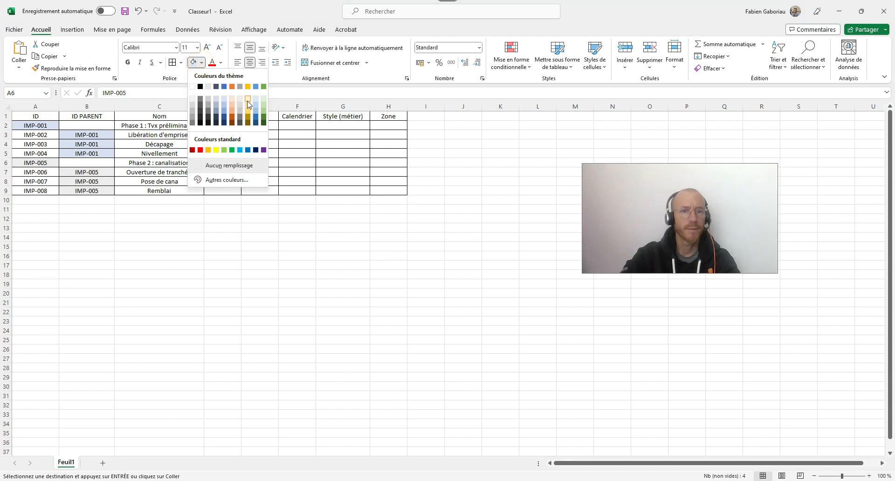
{"action": "left_click", "coordinate": [250, 108]}
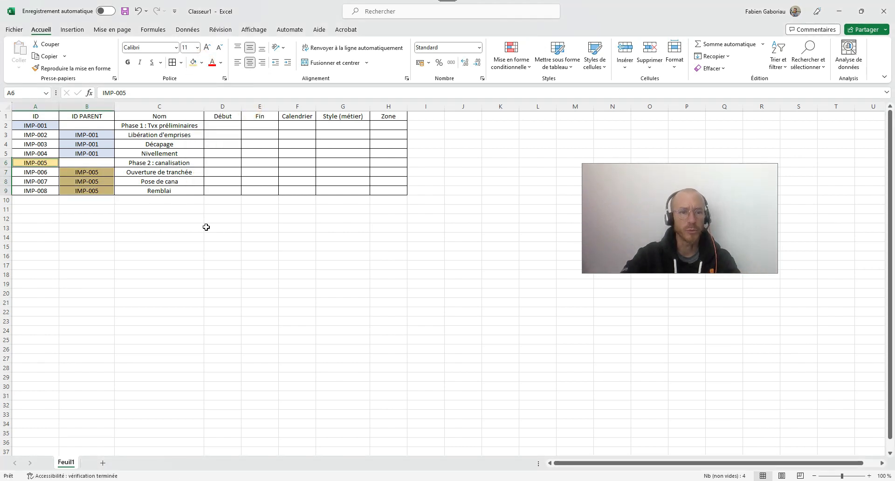
Make the two phase names in C2 and C6 bold
{"action": "left_click", "coordinate": [148, 162]}
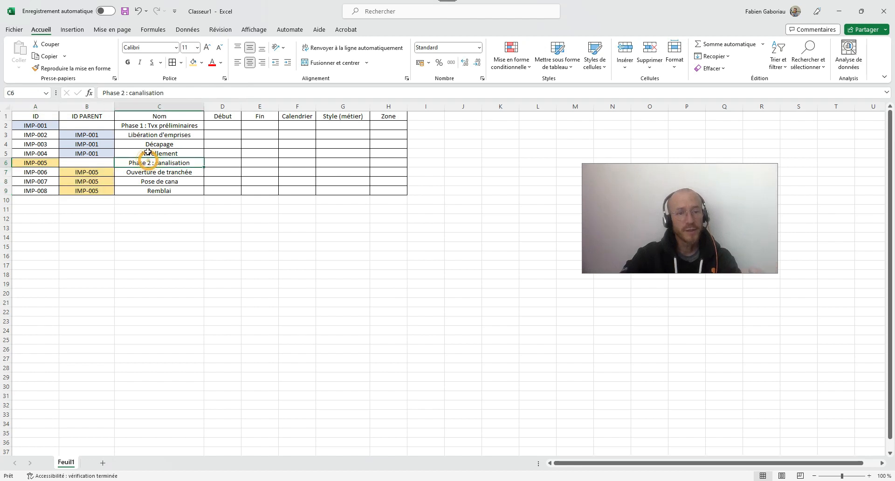
{"action": "left_click", "coordinate": [147, 125], "text": "ctrl"}
{"action": "left_click", "coordinate": [127, 62]}
{"action": "left_click", "coordinate": [220, 283]}
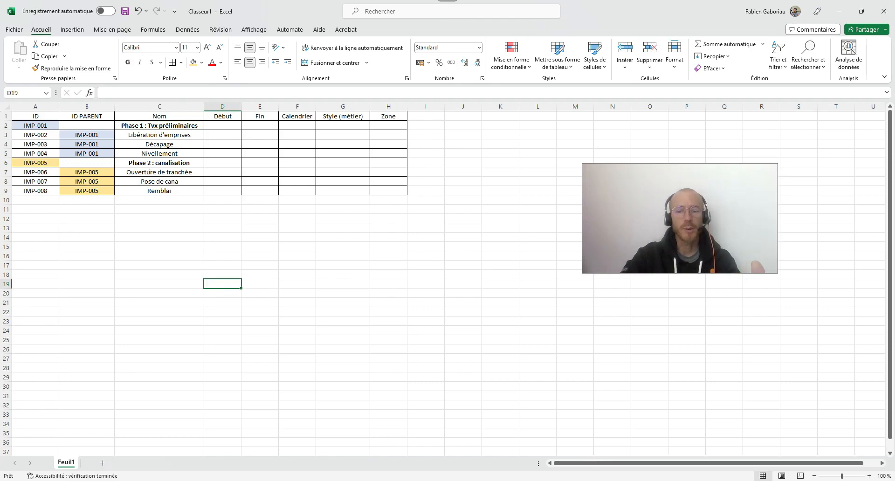
Switch to PhaseManager and copy the ID PM-00001 of "Sous-projet par défaut" from the Gantt table
{"action": "left_click", "coordinate": [583, 480]}
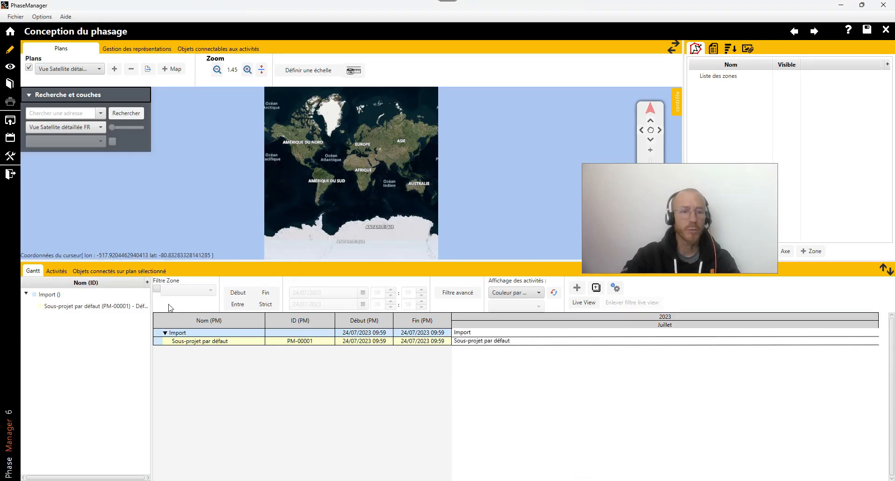
{"action": "left_click", "coordinate": [321, 344]}
{"action": "left_click", "coordinate": [317, 342]}
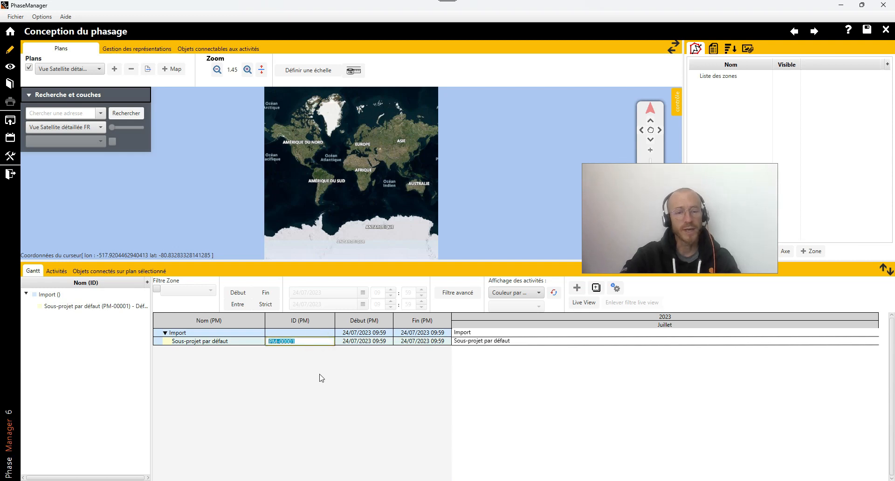
{"action": "left_click", "coordinate": [286, 358]}
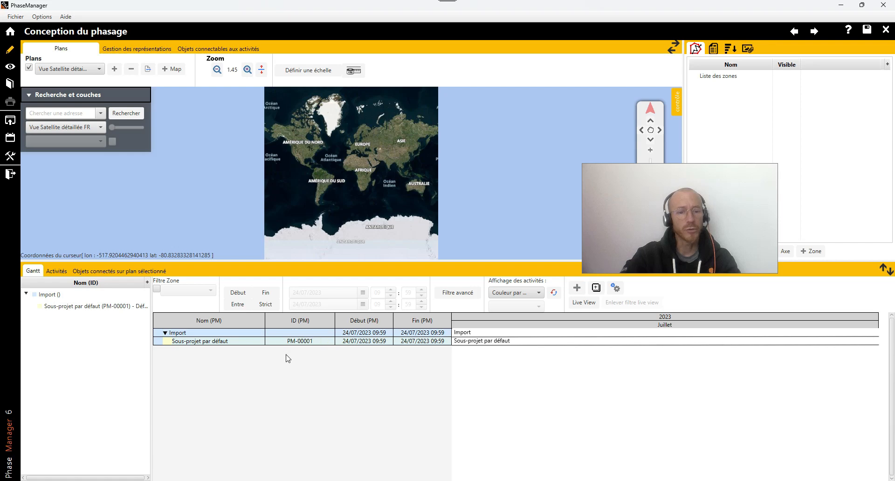
Return to the Excel workbook and paste PM-00001 as the parent ID of both phases in B2 and B6
{"action": "left_click", "coordinate": [845, 8]}
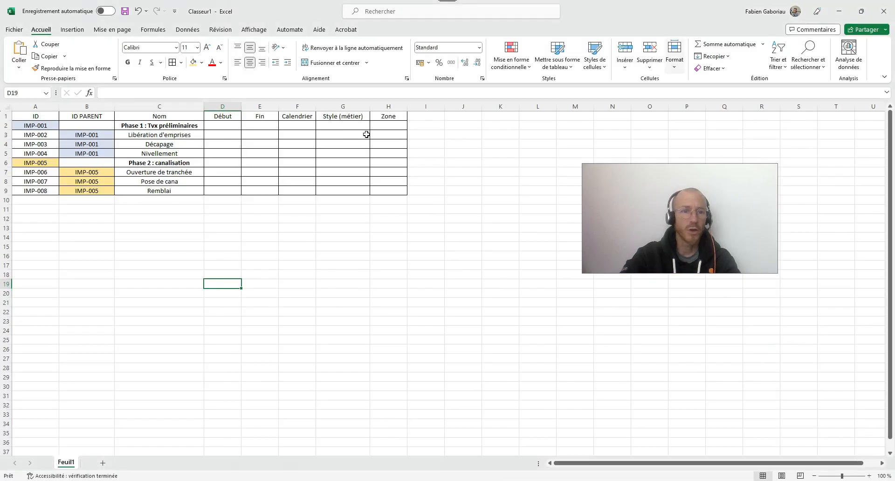
{"action": "left_click", "coordinate": [95, 126]}
{"action": "key", "text": "ctrl+v"}
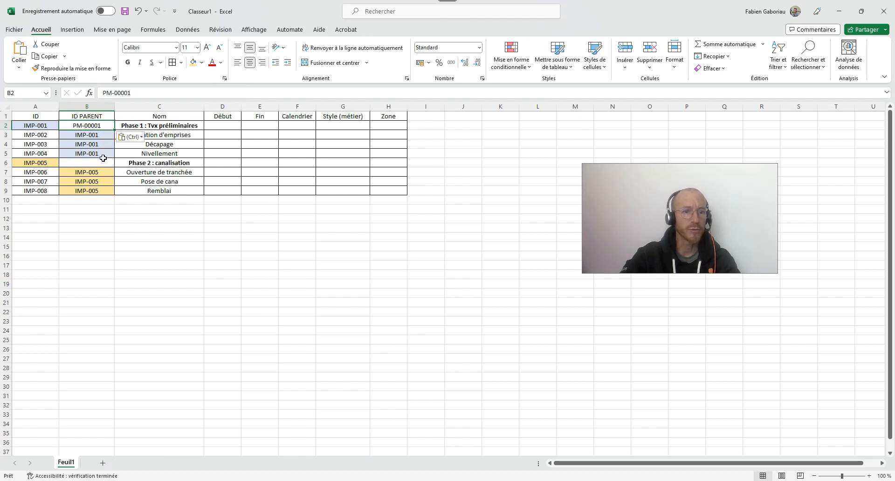
{"action": "left_click", "coordinate": [101, 162]}
{"action": "key", "text": "ctrl+v"}
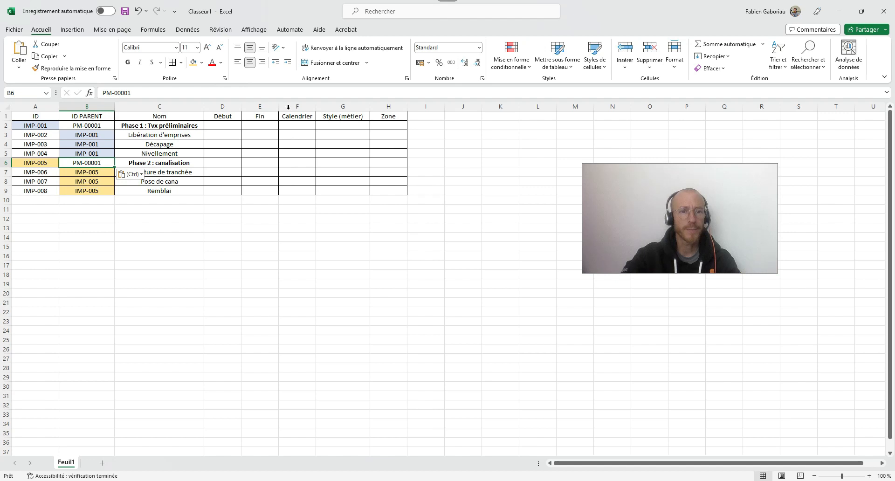
Widen the Début, Fin and Calendrier columns
{"action": "left_click_drag", "start_coordinate": [241, 109], "coordinate": [338, 112]}
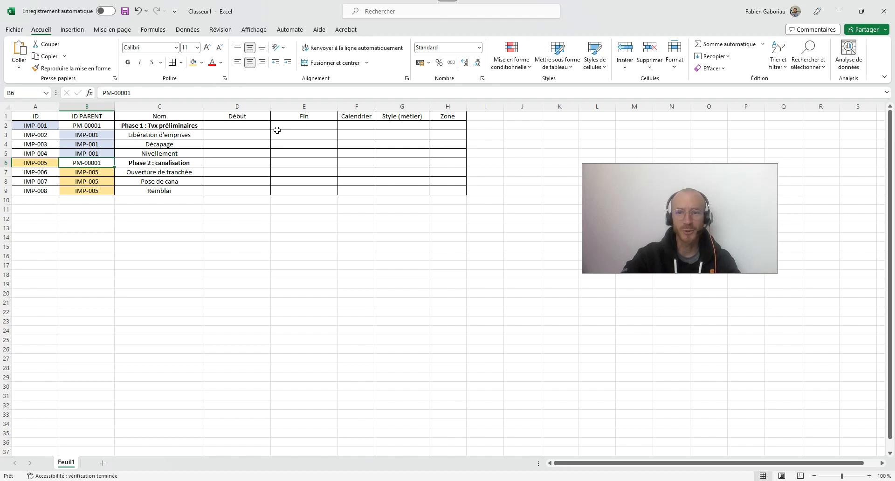
{"action": "left_click_drag", "start_coordinate": [375, 106], "coordinate": [408, 108]}
Enter the start date 24/07/2023 for "Libération d'emprises" in D3
{"action": "left_click", "coordinate": [225, 134]}
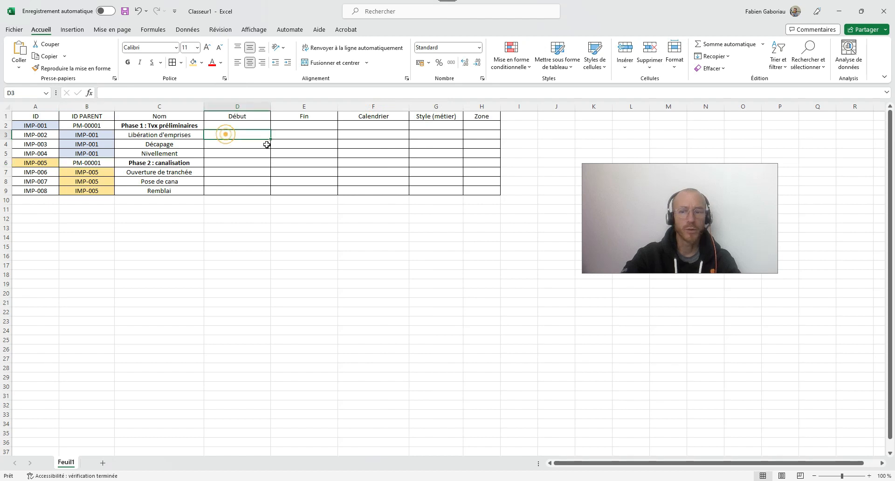
{"action": "type", "text": "24"}
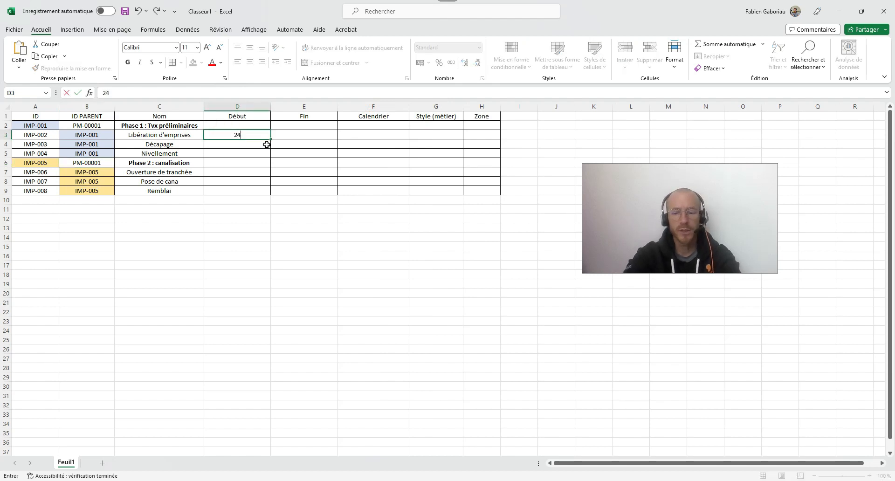
{"action": "type", "text": "/07/2023"}
{"action": "key", "text": "Return"}
Enter the formula =D3+1 in E3 as the end date of "Libération d'emprises"
{"action": "key", "text": "Up"}
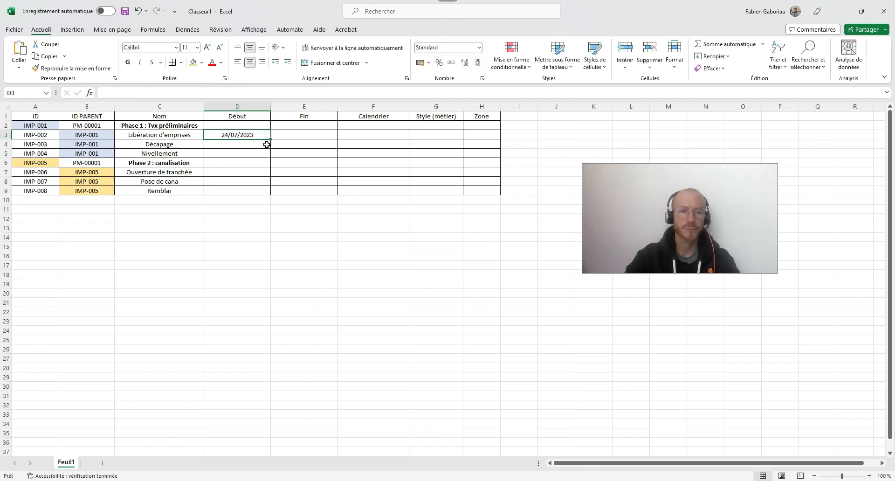
{"action": "key", "text": "Right"}
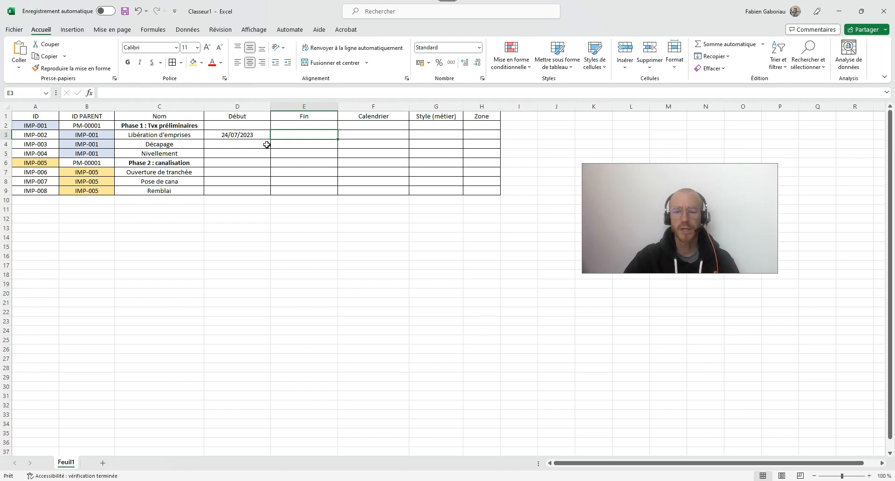
{"action": "type", "text": "="}
{"action": "key", "text": "Left"}
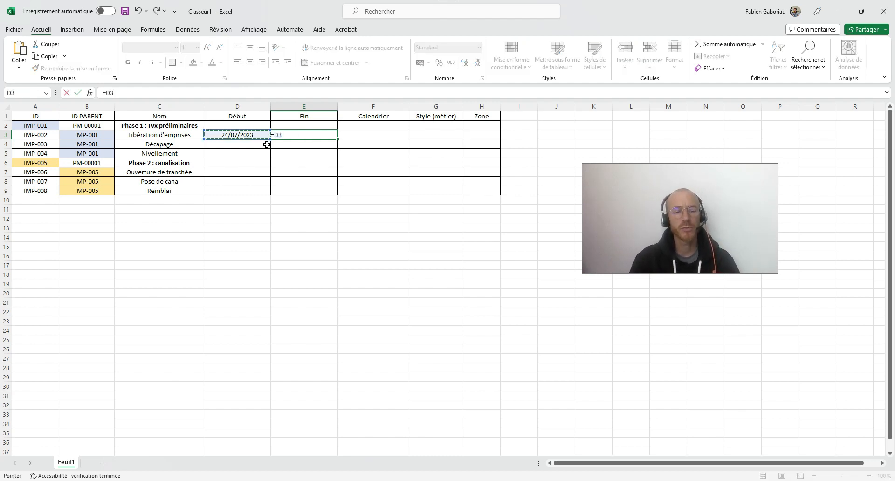
{"action": "type", "text": "1"}
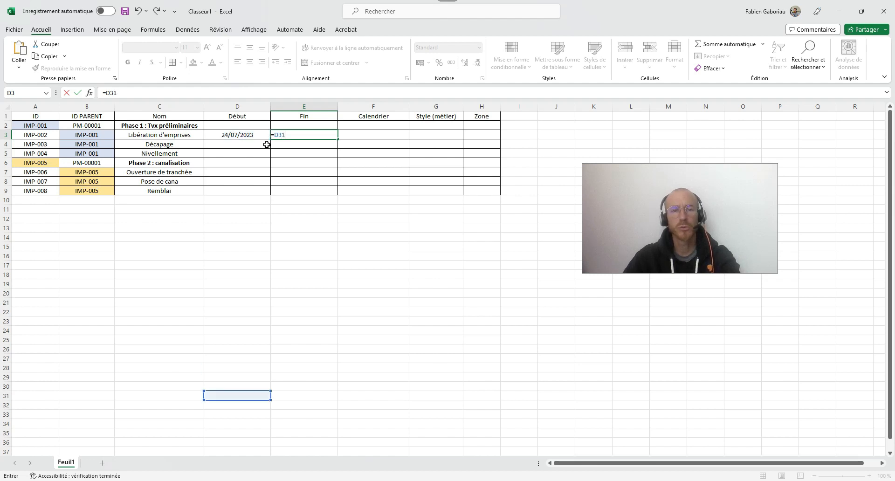
{"action": "key", "text": "BackSpace"}
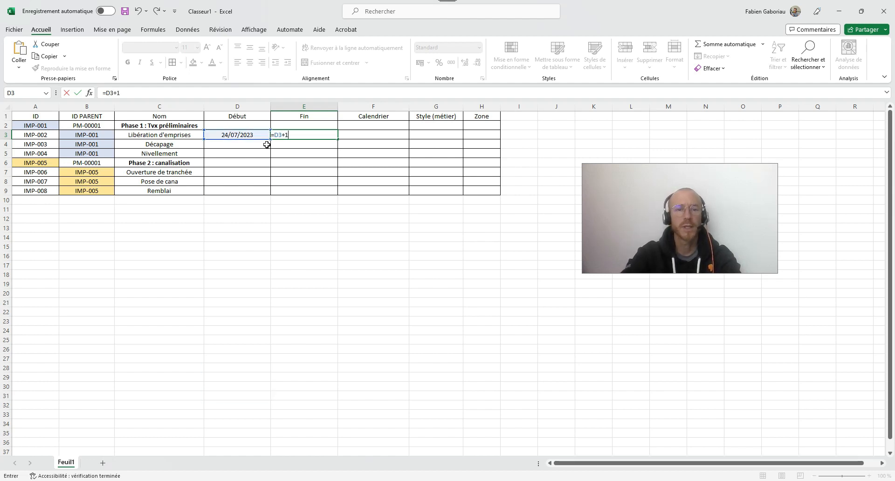
{"action": "key", "text": "Return"}
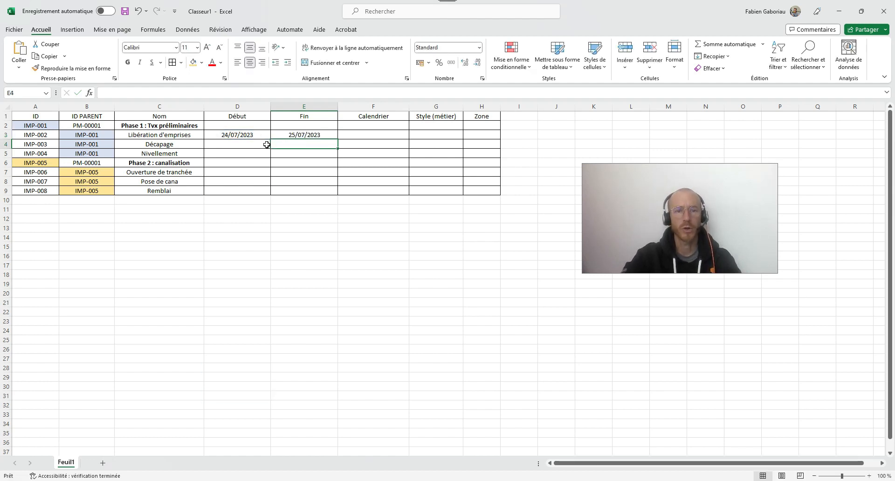
{"action": "left_click", "coordinate": [242, 135]}
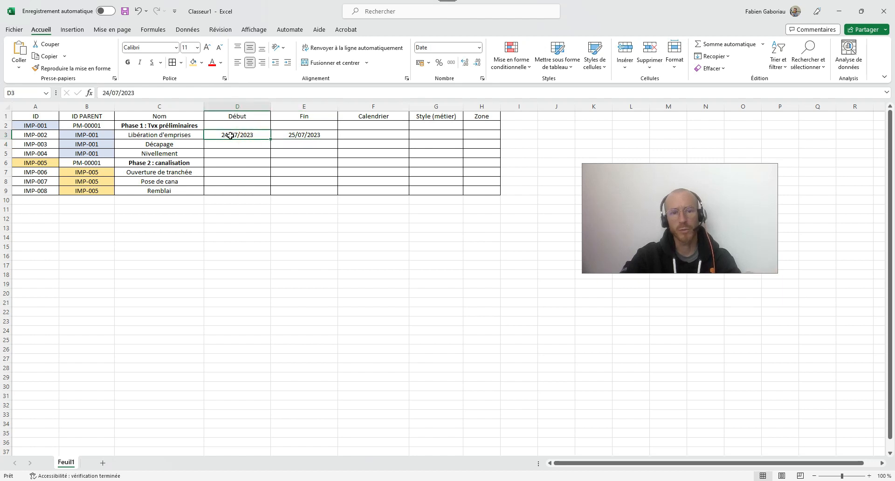
{"action": "left_click", "coordinate": [310, 135]}
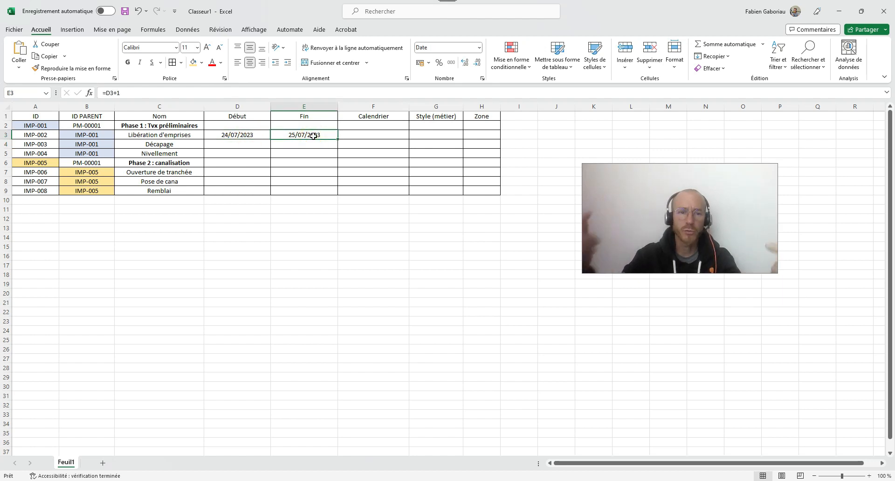
{"action": "left_click_drag", "start_coordinate": [246, 134], "coordinate": [309, 135]}
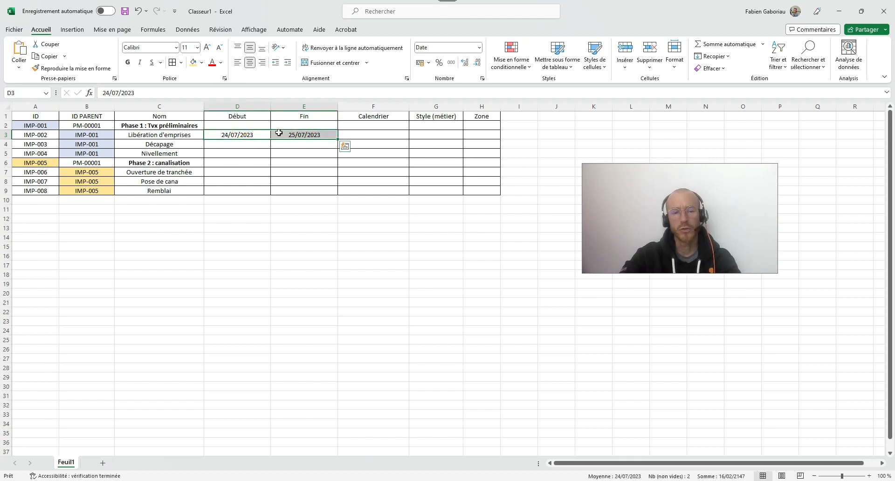
Copy the start date from D3 into D4 and D5
{"action": "left_click", "coordinate": [255, 135]}
{"action": "key", "text": "ctrl+c"}
{"action": "left_click", "coordinate": [232, 144]}
{"action": "key", "text": "ctrl+v"}
{"action": "left_click", "coordinate": [240, 153]}
{"action": "key", "text": "ctrl+v"}
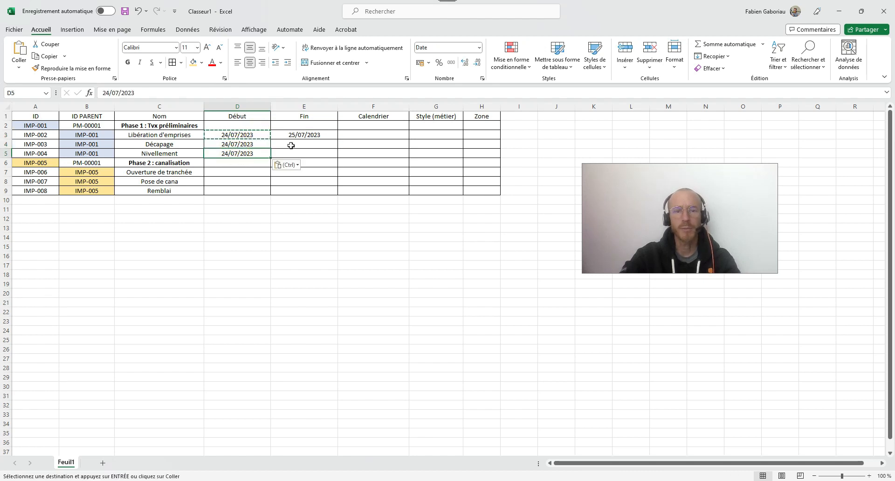
Enter the end date formulas =D4+2 in E4 and =D5+3 in E5
{"action": "left_click", "coordinate": [292, 145]}
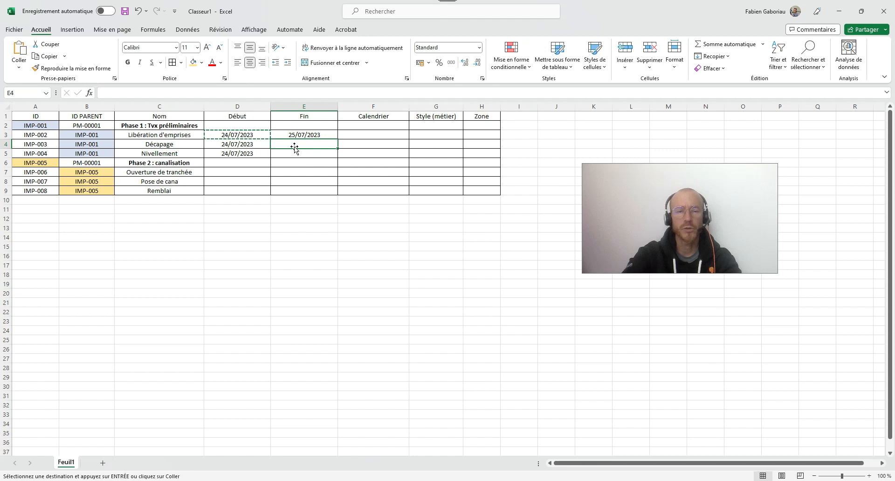
{"action": "type", "text": "="}
{"action": "key", "text": "Left"}
{"action": "type", "text": "+2"}
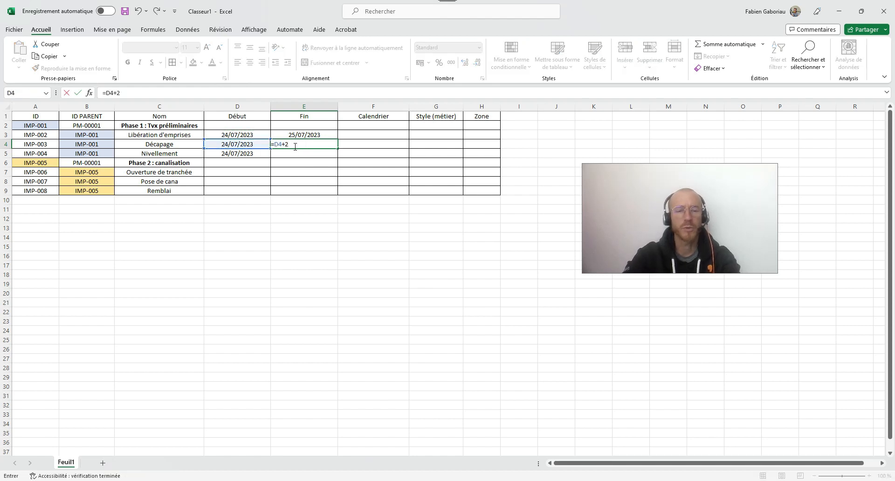
{"action": "key", "text": "Return"}
{"action": "type", "text": "="}
{"action": "key", "text": "Left"}
{"action": "type", "text": "+"}
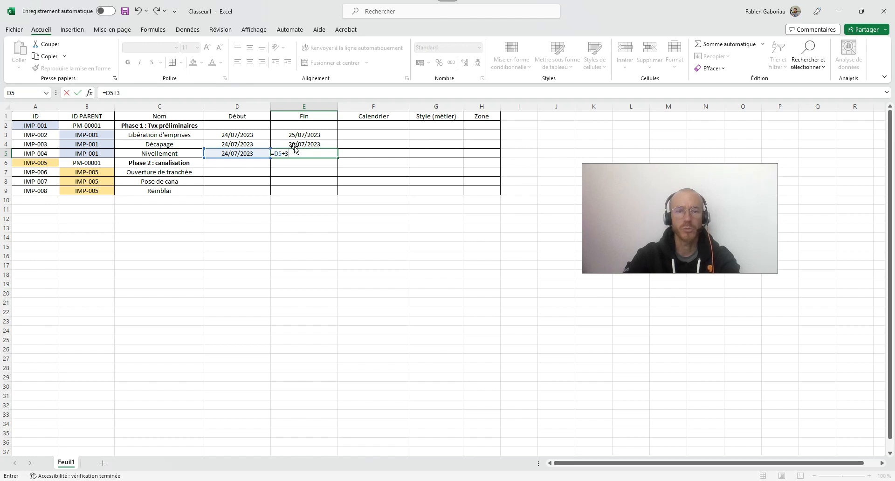
{"action": "key", "text": "Return"}
Copy the phase 1 activity dates in D3:E5 to the phase 2 activities in D7:E9
{"action": "left_click_drag", "start_coordinate": [251, 136], "coordinate": [284, 153]}
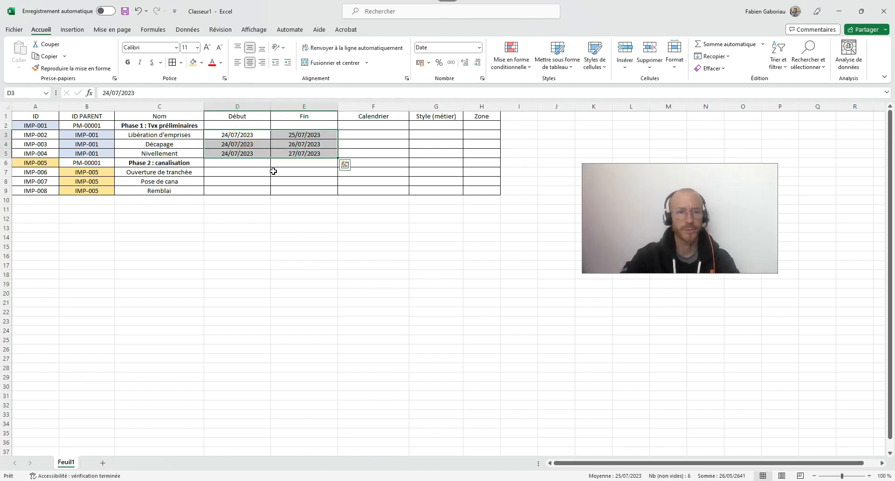
{"action": "key", "text": "ctrl+c"}
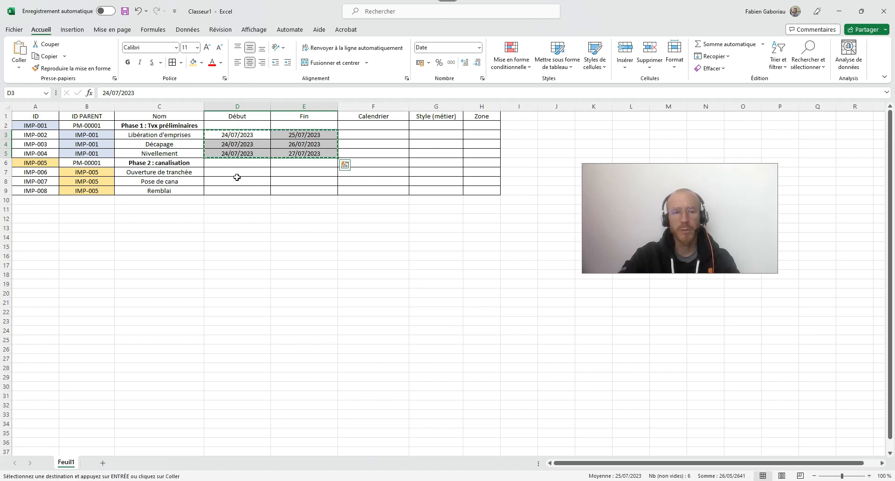
{"action": "left_click", "coordinate": [220, 172]}
{"action": "key", "text": "ctrl+v"}
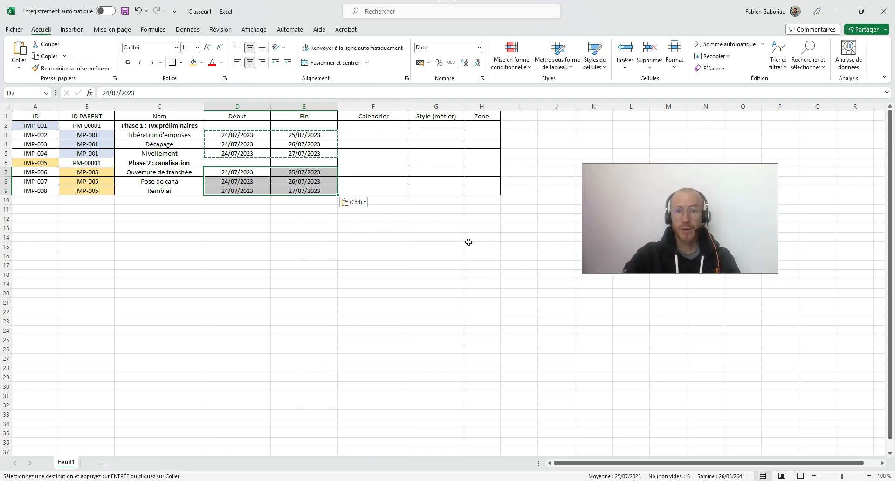
Switch to PhaseManager, copy the calendar name "Calendrier 5 jours 7 heures" from the calendar list, and return to Excel
{"action": "key", "text": "alt+Tab"}
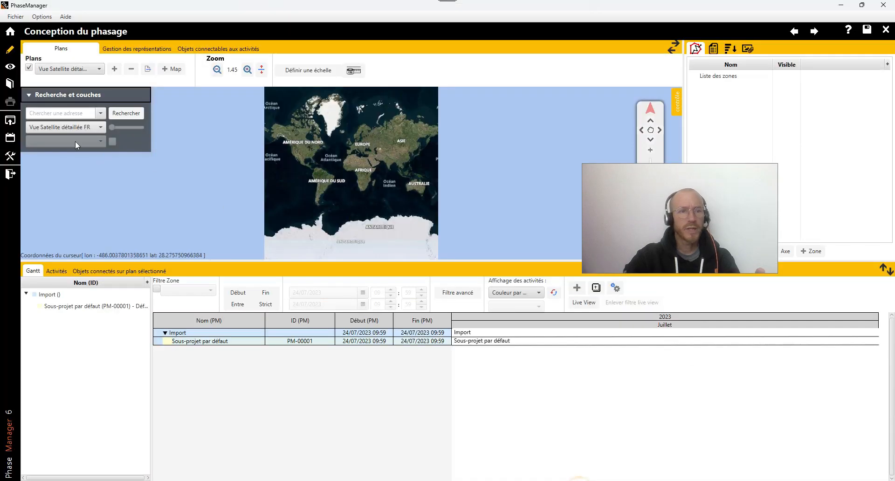
{"action": "left_click", "coordinate": [9, 139]}
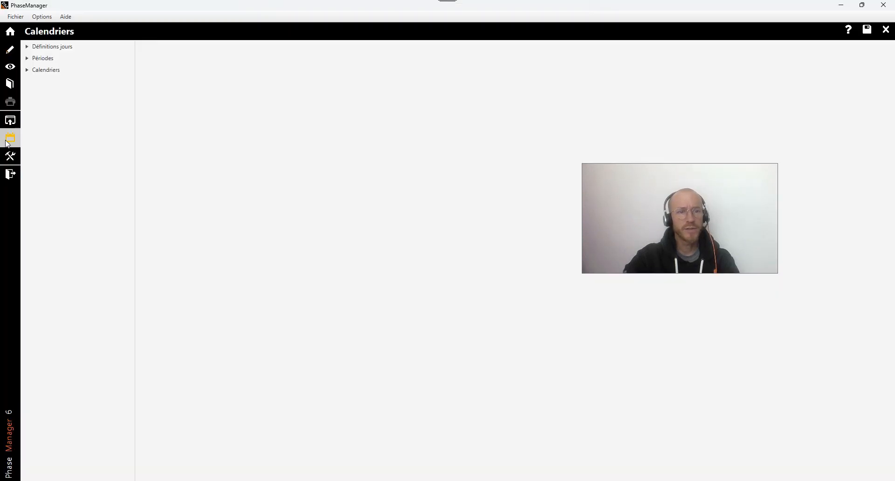
{"action": "left_click", "coordinate": [33, 71]}
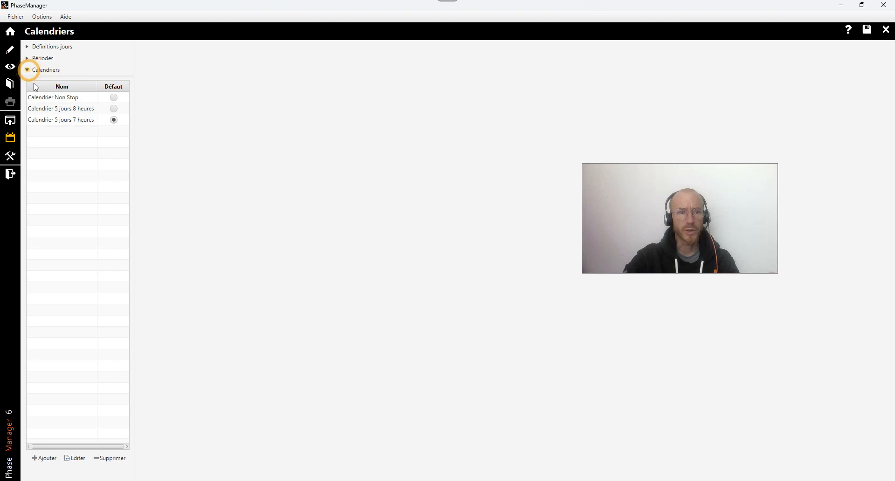
{"action": "double_click", "coordinate": [74, 121]}
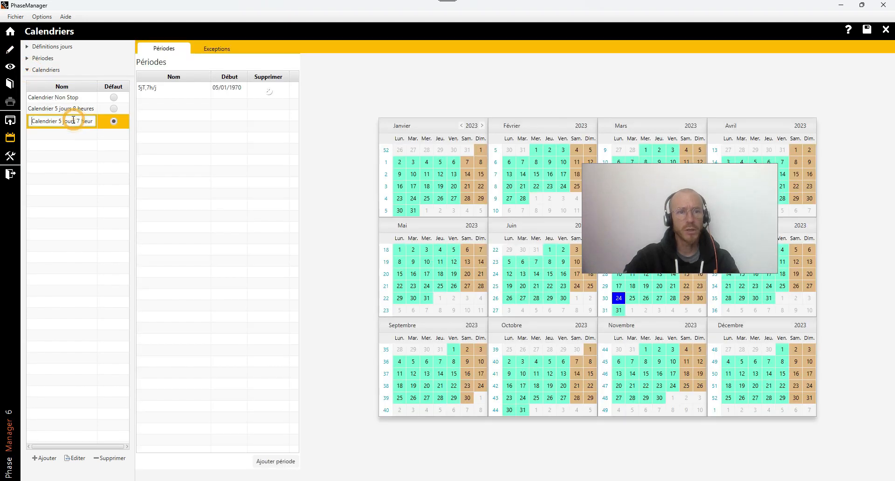
{"action": "left_click_drag", "start_coordinate": [32, 121], "coordinate": [105, 120]}
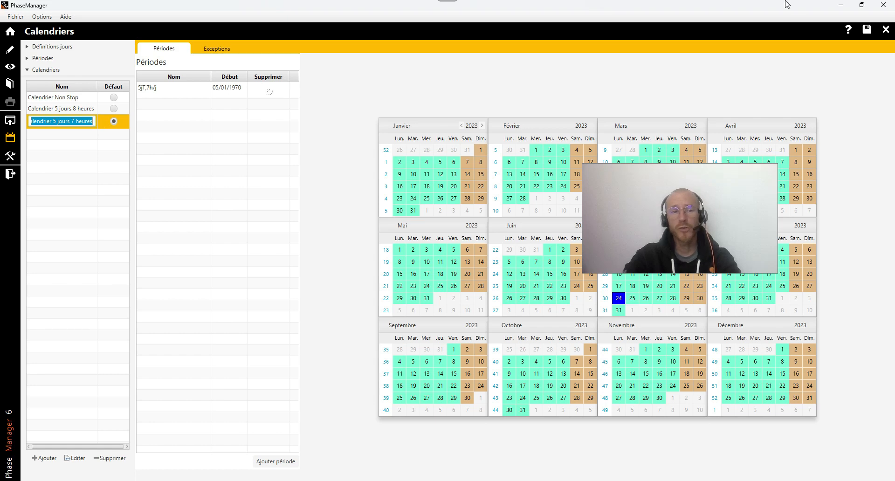
{"action": "left_click", "coordinate": [843, 6]}
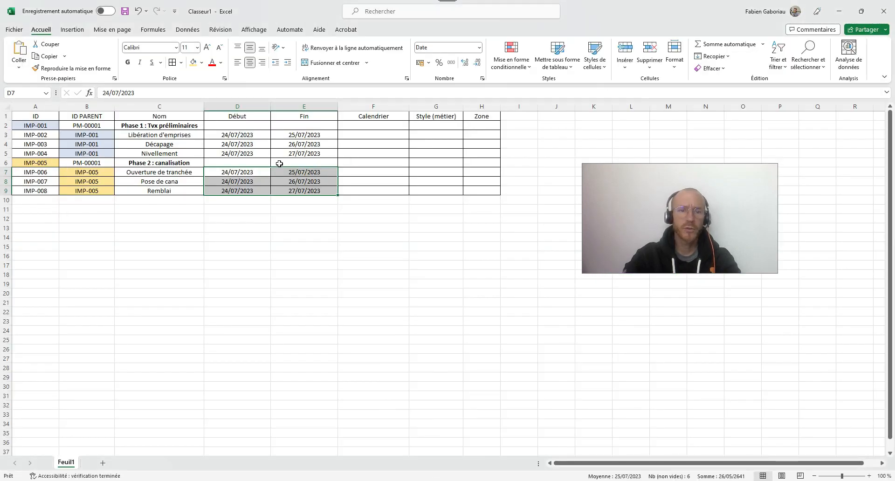
Paste "Calendrier 5 jours 7 heures" as the calendar of all activities in F3:F5 and F7:F9, and fit column F to its contents
{"action": "left_click", "coordinate": [372, 134]}
{"action": "key", "text": "ctrl+v"}
{"action": "left_click", "coordinate": [372, 144]}
{"action": "key", "text": "ctrl+v"}
{"action": "left_click", "coordinate": [373, 153]}
{"action": "key", "text": "ctrl+v"}
{"action": "left_click", "coordinate": [372, 171]}
{"action": "key", "text": "ctrl+v"}
{"action": "left_click", "coordinate": [371, 181]}
{"action": "key", "text": "ctrl+v"}
{"action": "left_click", "coordinate": [368, 190]}
{"action": "key", "text": "ctrl+v"}
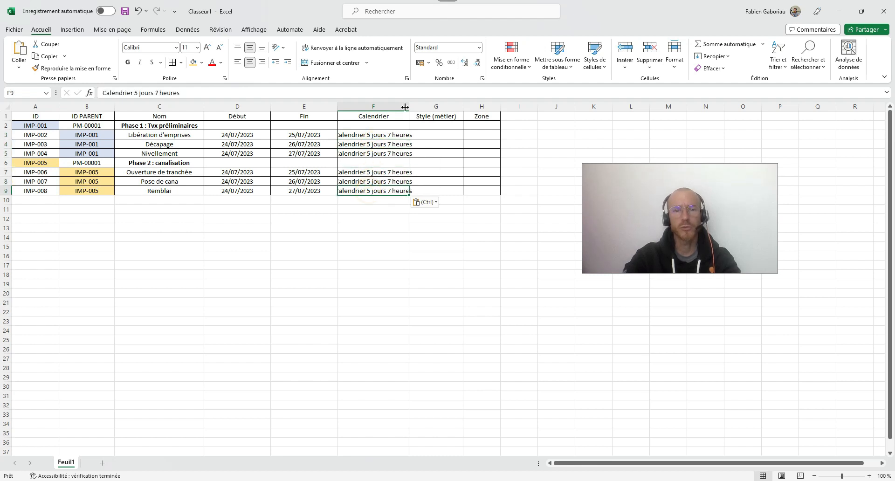
{"action": "double_click", "coordinate": [410, 105]}
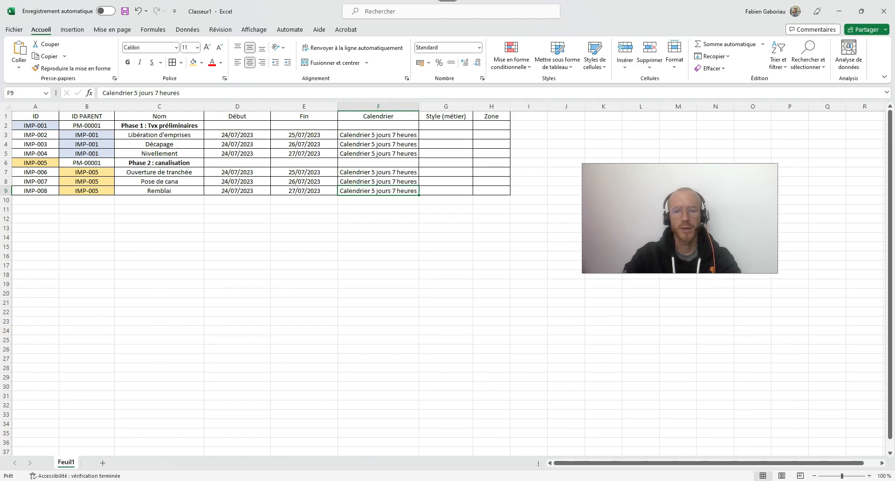
Switch to PhaseManager, copy the calendar name "Calendrier Non Stop" from the calendar list, and return to Excel
{"action": "left_click", "coordinate": [583, 445]}
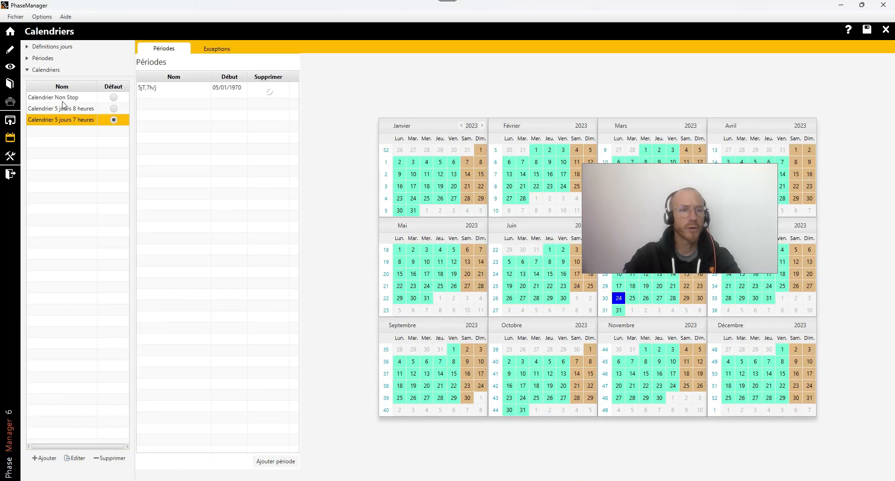
{"action": "double_click", "coordinate": [63, 98]}
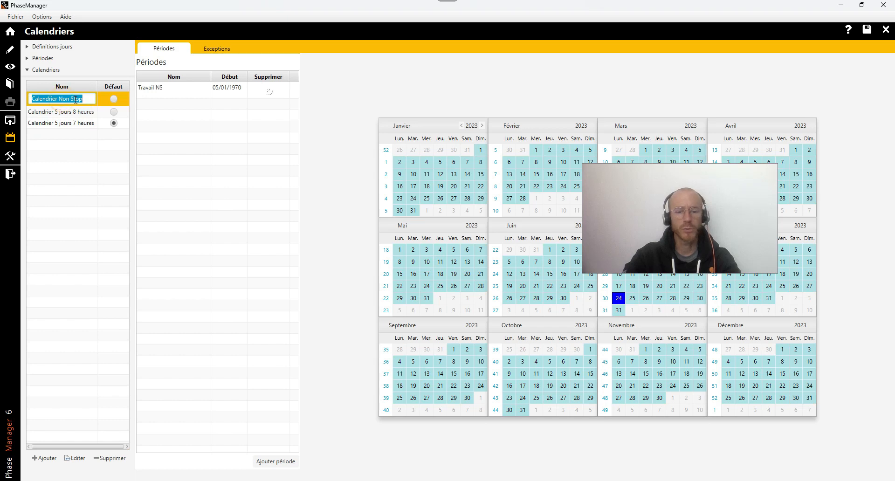
{"action": "left_click", "coordinate": [842, 5]}
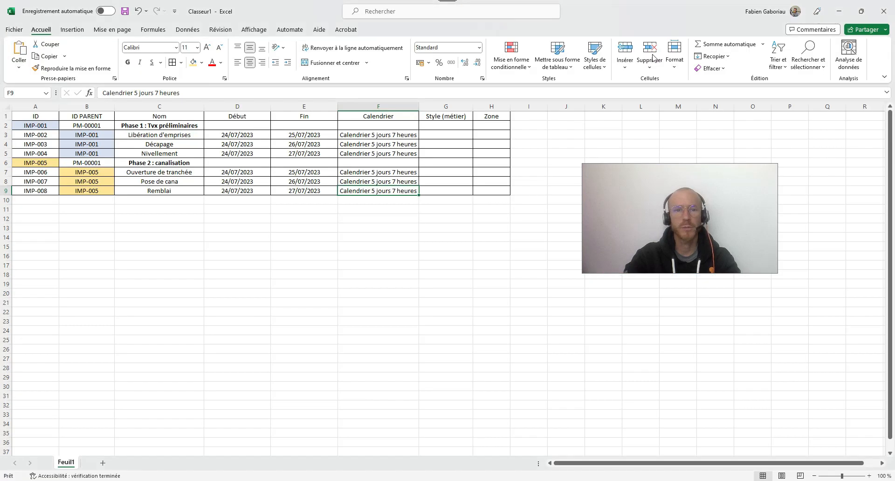
Paste "Calendrier Non Stop" as the calendar of both phases in F2 and F6, and widen columns F and G
{"action": "left_click", "coordinate": [399, 125]}
{"action": "key", "text": "ctrl+v"}
{"action": "left_click", "coordinate": [398, 162]}
{"action": "key", "text": "ctrl+v"}
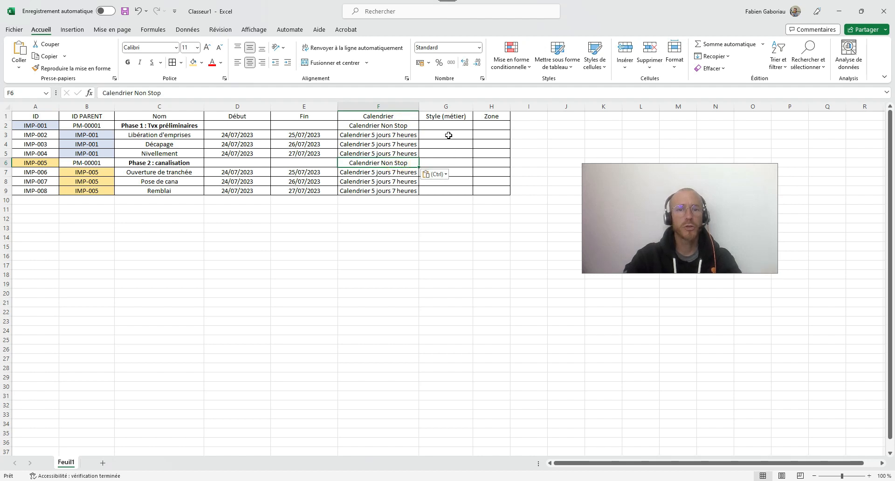
{"action": "left_click_drag", "start_coordinate": [419, 107], "coordinate": [436, 106]}
{"action": "left_click_drag", "start_coordinate": [495, 103], "coordinate": [517, 106]}
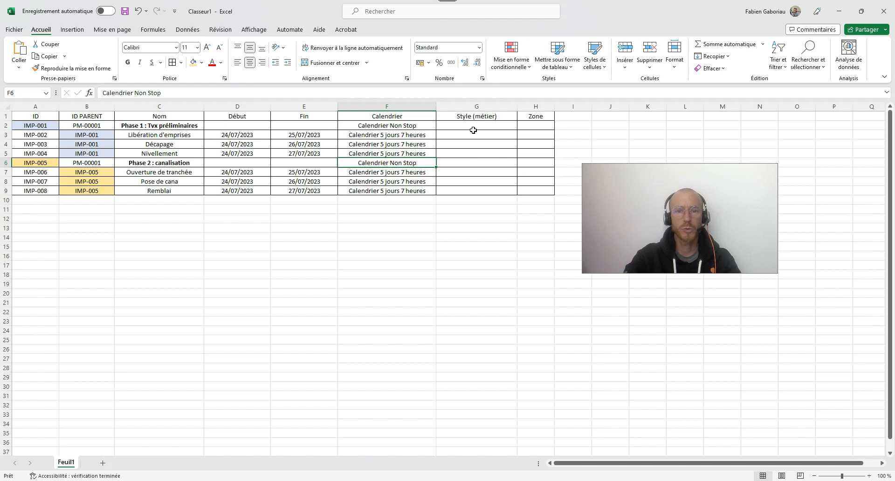
Enter "Installations" as the style of the three phase 1 activities in G3:G5
{"action": "left_click", "coordinate": [473, 134]}
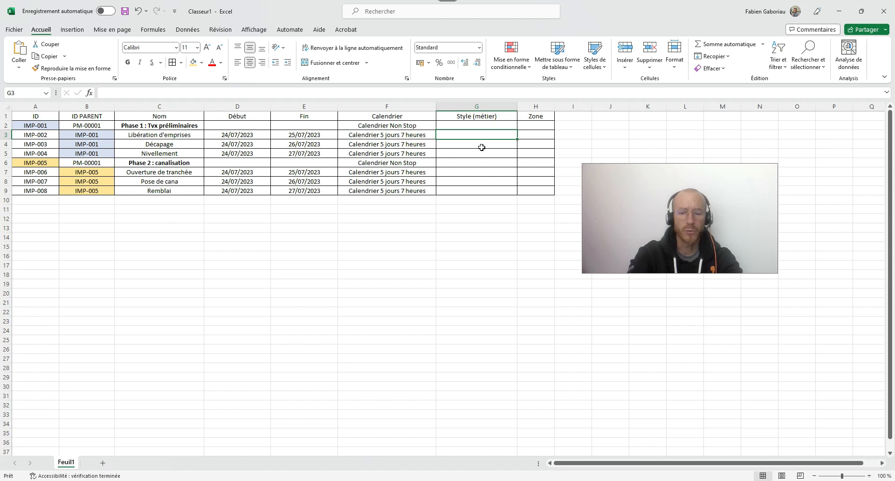
{"action": "type", "text": "Insta"}
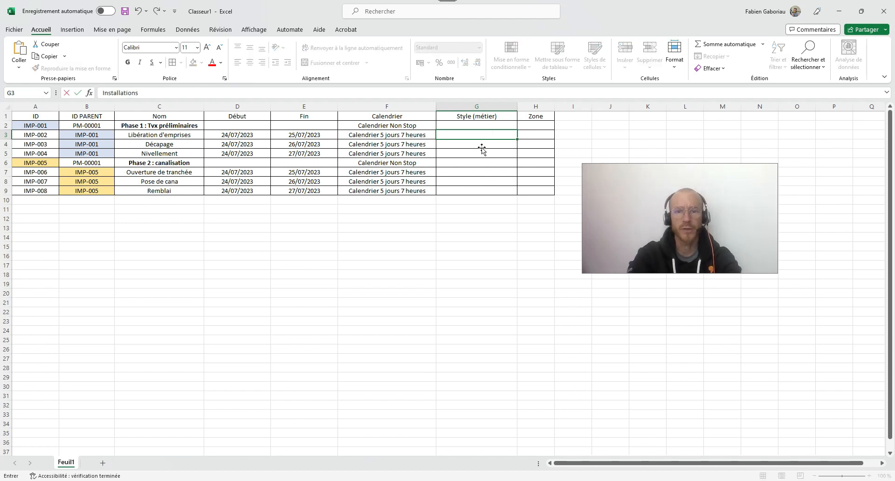
{"action": "type", "text": "llations"}
{"action": "key", "text": "Return"}
{"action": "key", "text": "Up"}
{"action": "key", "text": "ctrl+c"}
{"action": "key", "text": "Down"}
{"action": "key", "text": "ctrl+v"}
{"action": "key", "text": "Down"}
{"action": "key", "text": "ctrl+v"}
{"action": "key", "text": "Up"}
{"action": "key", "text": "Up"}
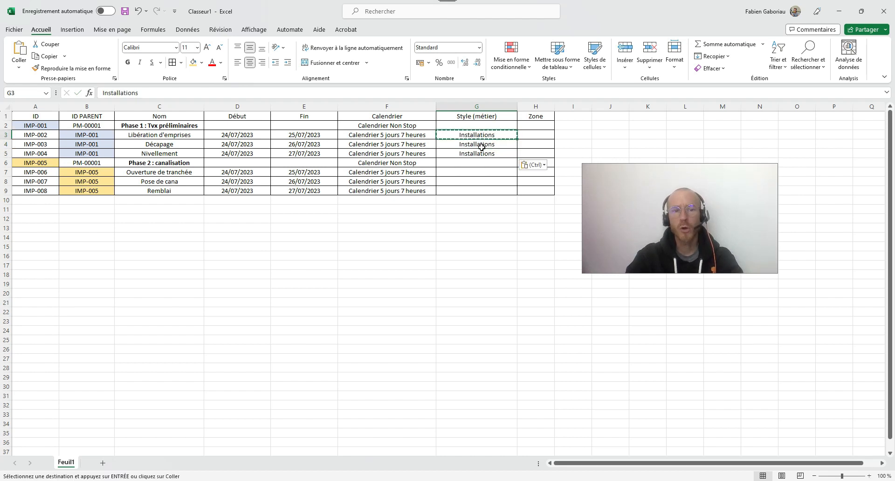
Enter "Canalisation" as the style of the three phase 2 activities in G7:G9
{"action": "key", "text": "Up"}
{"action": "key", "text": "Down"}
{"action": "key", "text": "Down"}
{"action": "key", "text": "Down"}
{"action": "key", "text": "Down"}
{"action": "key", "text": "Down"}
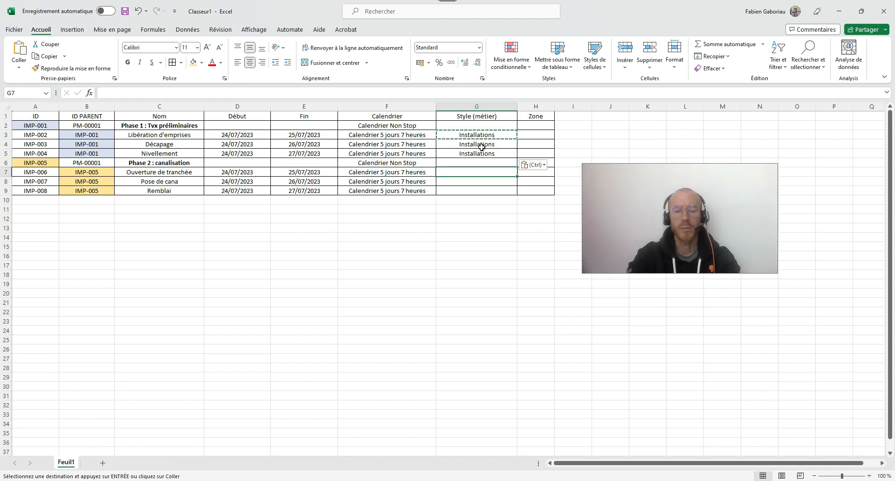
{"action": "type", "text": "Canali"}
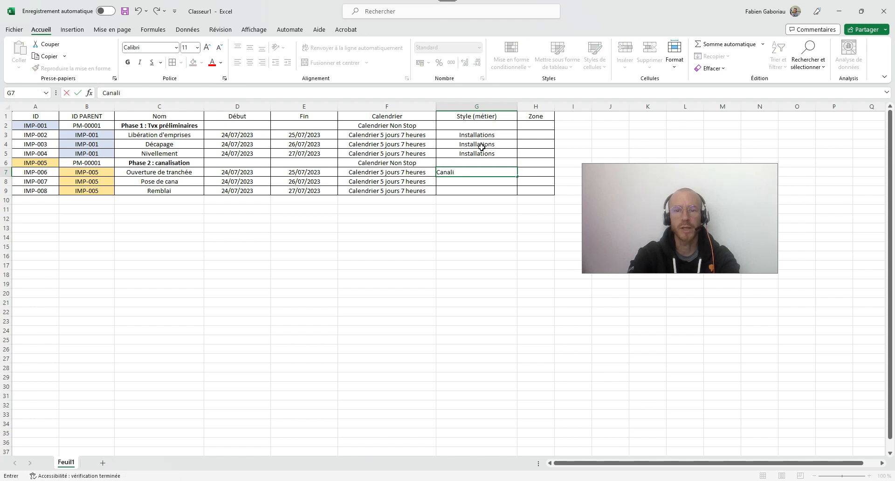
{"action": "type", "text": "sation"}
{"action": "key", "text": "ctrl+Return"}
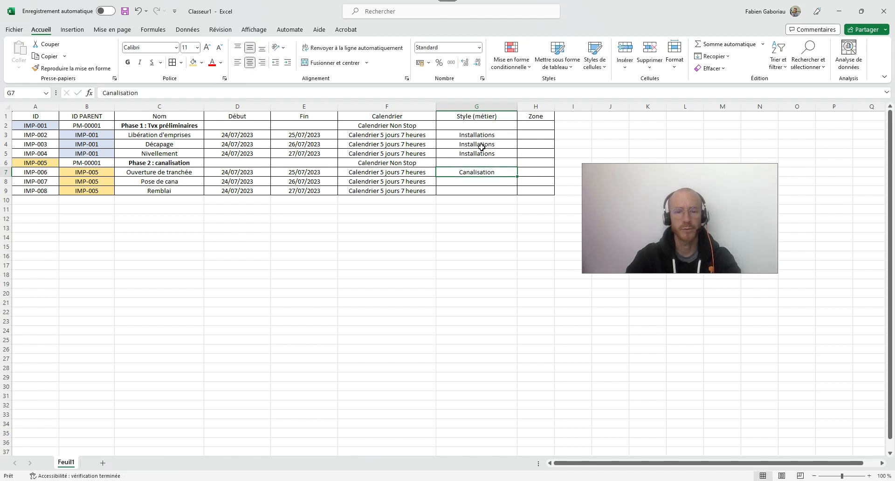
{"action": "key", "text": "ctrl+c"}
{"action": "key", "text": "Down"}
{"action": "key", "text": "ctrl+v"}
{"action": "key", "text": "Down"}
{"action": "key", "text": "ctrl+v"}
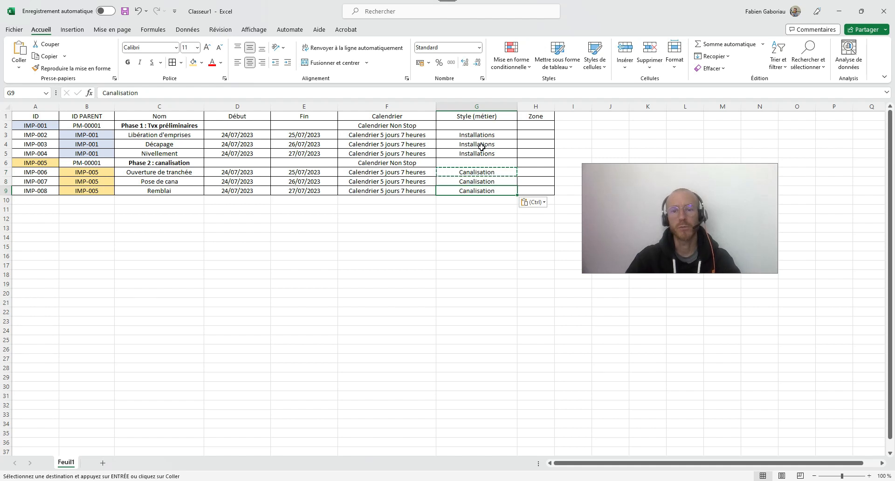
Clear the style entries of all activities in G3:G5 and G7:G9
{"action": "key", "text": "Up"}
{"action": "key", "text": "Up"}
{"action": "key", "text": "Up"}
{"action": "key", "text": "Up"}
{"action": "key", "text": "Up"}
{"action": "key", "text": "Up"}
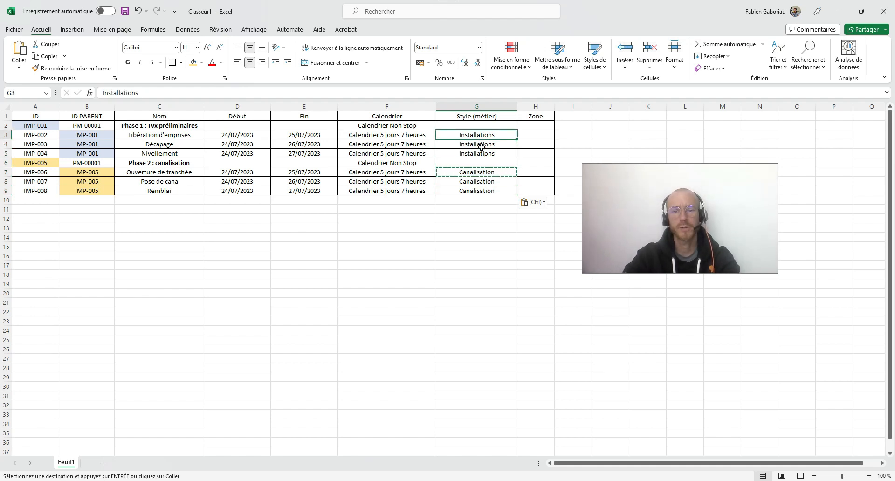
{"action": "key", "text": "Escape"}
{"action": "key", "text": "Delete"}
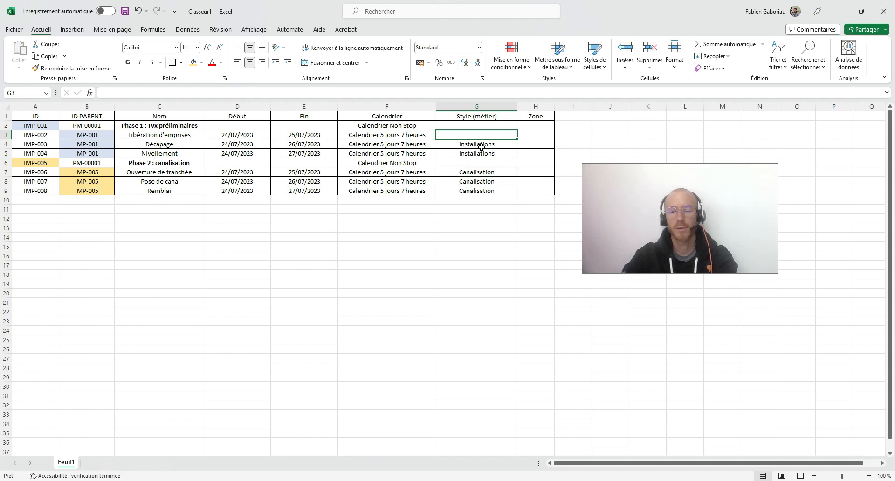
{"action": "left_click", "coordinate": [482, 149]}
{"action": "key", "text": "Delete"}
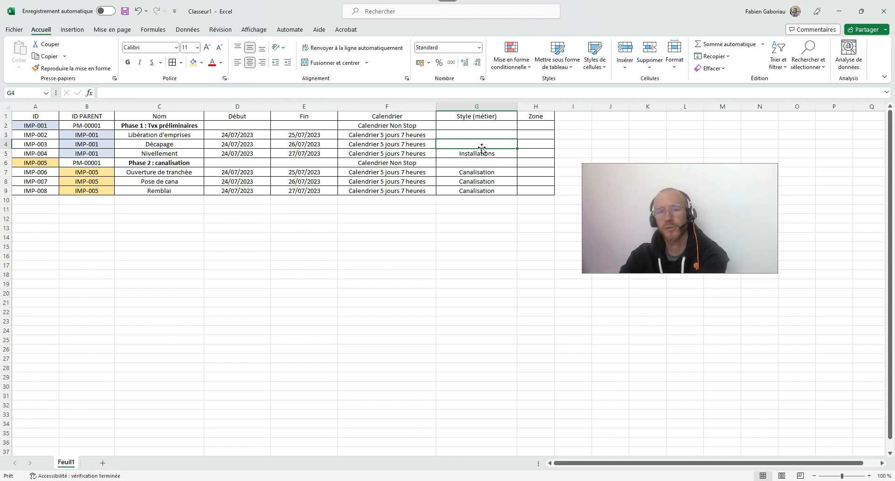
{"action": "key", "text": "Down"}
{"action": "key", "text": "Delete"}
{"action": "key", "text": "Down"}
{"action": "key", "text": "Down"}
{"action": "key", "text": "Delete"}
{"action": "key", "text": "Down"}
{"action": "key", "text": "Delete"}
{"action": "key", "text": "Down"}
{"action": "key", "text": "Delete"}
{"action": "key", "text": "Up"}
{"action": "key", "text": "Up"}
{"action": "key", "text": "Up"}
{"action": "key", "text": "Up"}
{"action": "key", "text": "Up"}
{"action": "key", "text": "Up"}
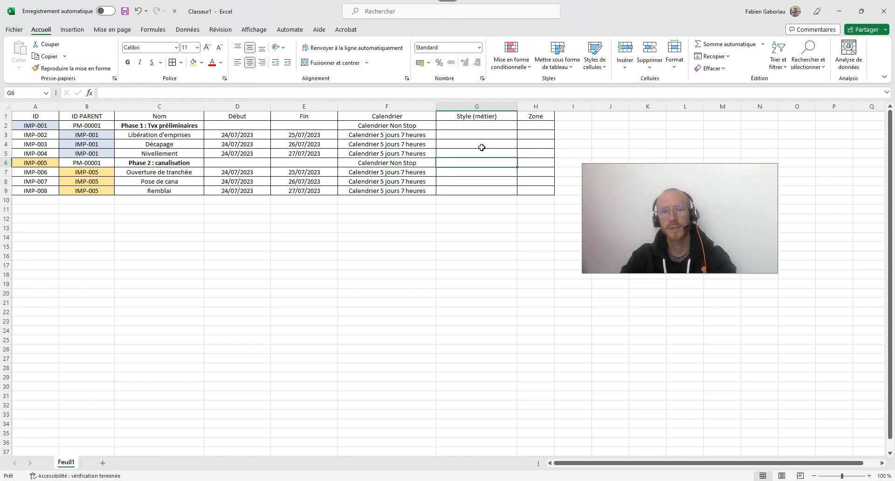
Widen the Zone column and enter "Tvx prépa" in G3 as the style of "Libération d'emprises"
{"action": "left_click_drag", "start_coordinate": [553, 106], "coordinate": [588, 106]}
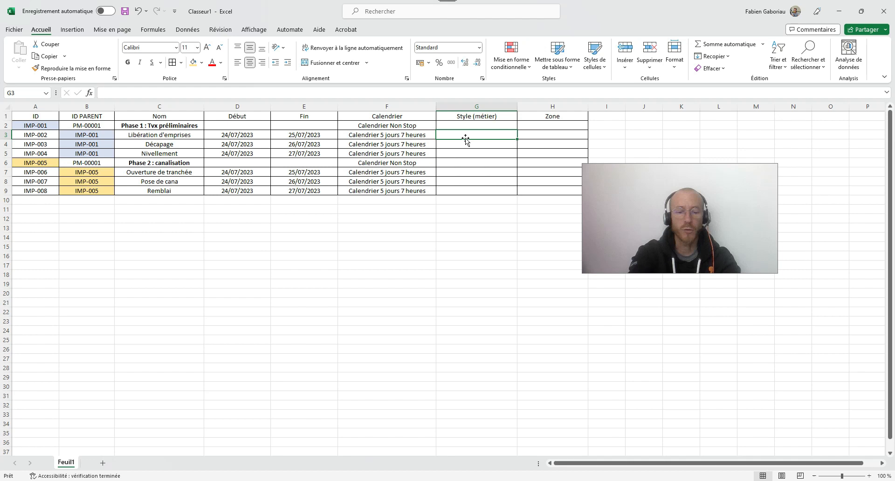
{"action": "type", "text": "Tv"}
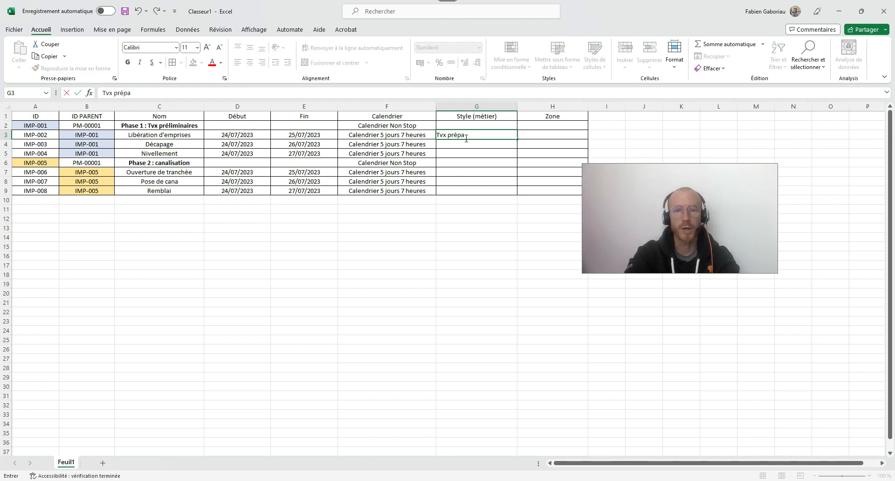
{"action": "type", "text": "x prépa"}
{"action": "key", "text": "Return"}
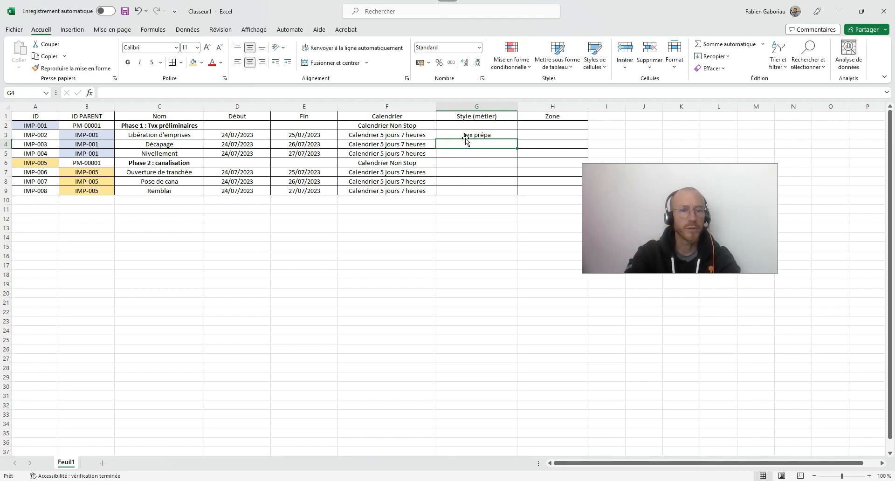
Enter "Terrassement" as the style of "Décapage" in G4 and copy it to G5 and G7
{"action": "type", "text": "Ter"}
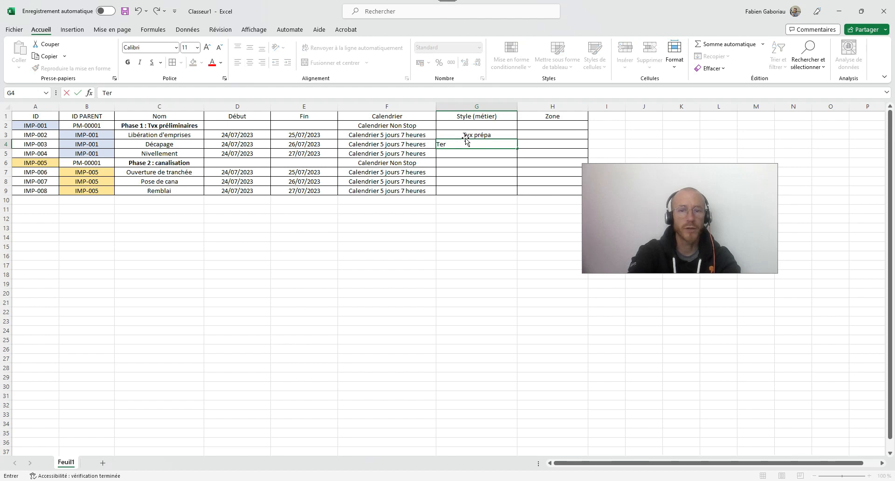
{"action": "type", "text": "rassement"}
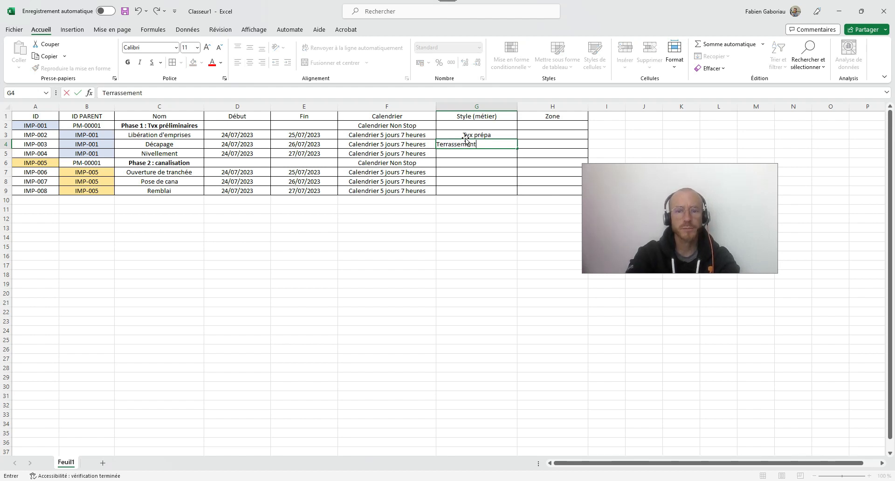
{"action": "key", "text": "Return"}
{"action": "key", "text": "Up"}
{"action": "key", "text": "ctrl+c"}
{"action": "key", "text": "Down"}
{"action": "key", "text": "ctrl+v"}
{"action": "key", "text": "Down"}
{"action": "key", "text": "Down"}
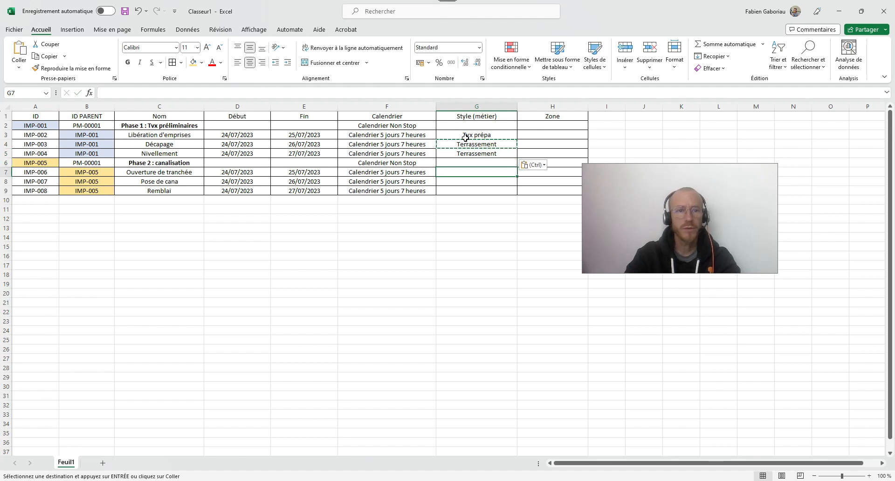
{"action": "key", "text": "ctrl+v"}
{"action": "key", "text": "Down"}
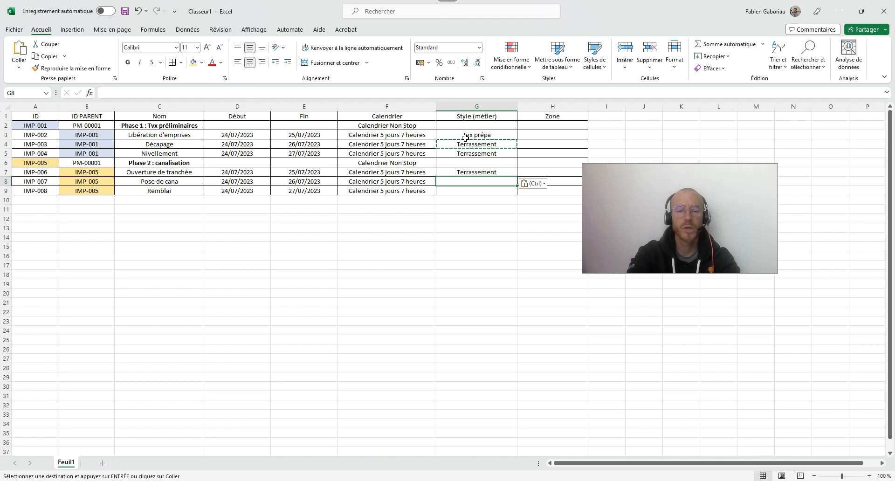
Enter "Assainissement" as the style of "Pose de cana" in G8 and copy "Terrassement" from G7 to G9
{"action": "type", "text": "Assainissement"}
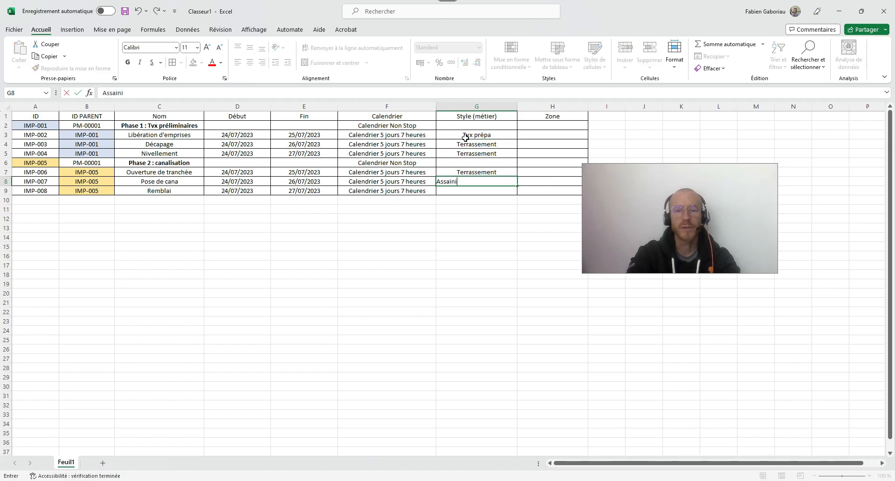
{"action": "key", "text": "Return"}
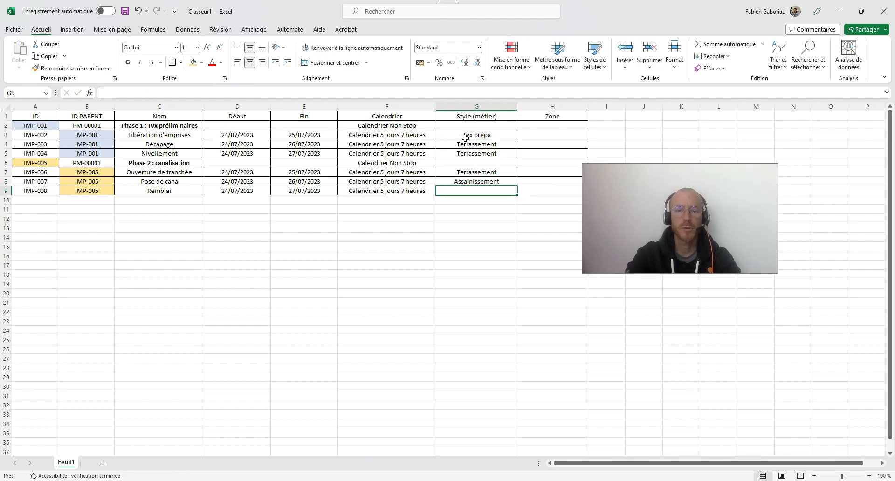
{"action": "key", "text": "Up"}
{"action": "key", "text": "Up"}
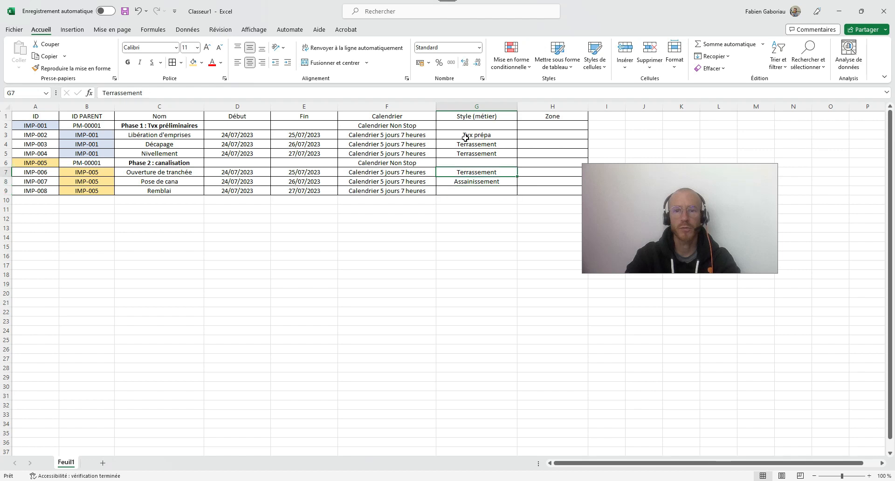
{"action": "key", "text": "ctrl+c"}
{"action": "key", "text": "Down"}
{"action": "key", "text": "Down"}
{"action": "key", "text": "ctrl+v"}
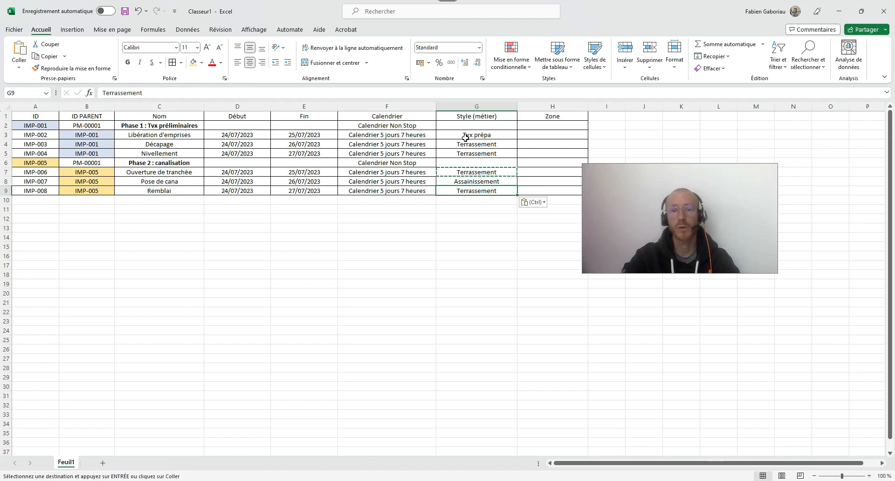
Widen the Zone column and enter "Installation" in H3 as the zone of "Libération d'emprises"
{"action": "left_click_drag", "start_coordinate": [588, 106], "coordinate": [605, 107]}
{"action": "left_click", "coordinate": [564, 132]}
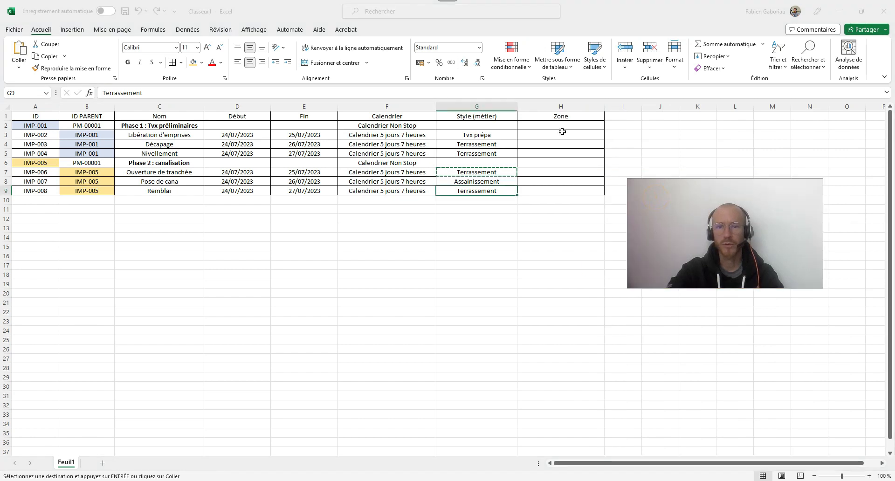
{"action": "type", "text": "INs"}
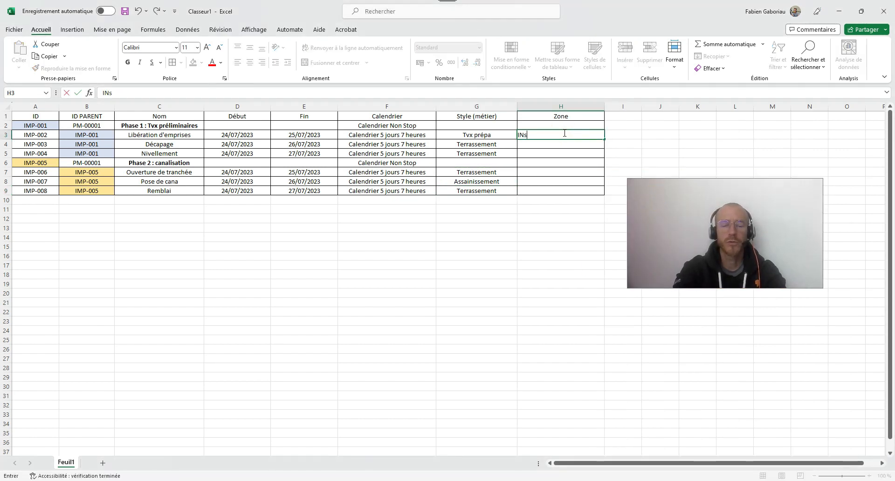
{"action": "type", "text": "tallation"}
{"action": "key", "text": "Return"}
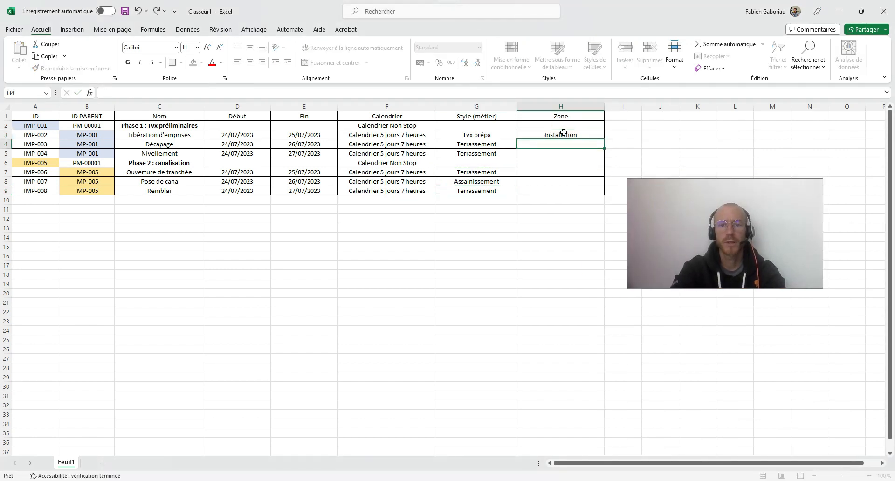
Copy the "Installation" zone from H3 to "Décapage" in H4 and "Nivellement" in H5
{"action": "left_click", "coordinate": [563, 132]}
{"action": "key", "text": "ctrl+c"}
{"action": "key", "text": "Down"}
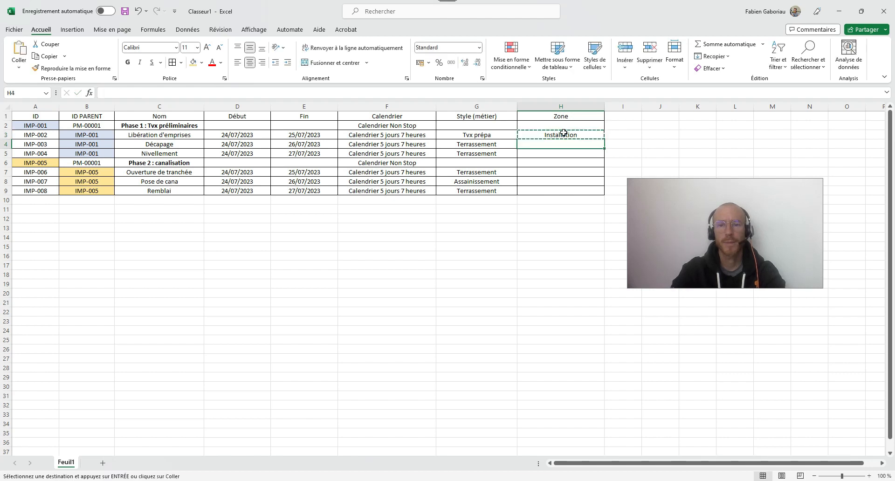
{"action": "key", "text": "ctrl+v"}
{"action": "key", "text": "Down"}
{"action": "key", "text": "ctrl+v"}
{"action": "key", "text": "Down"}
{"action": "key", "text": "Down"}
{"action": "key", "text": "Down"}
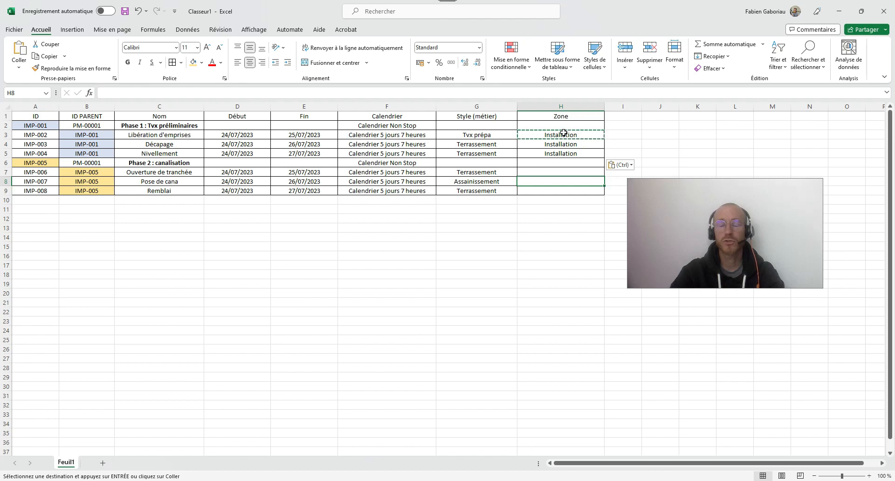
Widen column I and enter "Axe" as its header in I1
{"action": "left_click", "coordinate": [656, 216]}
{"action": "left_click_drag", "start_coordinate": [656, 216], "coordinate": [304, 264]}
{"action": "left_click", "coordinate": [639, 107]}
{"action": "left_click_drag", "start_coordinate": [639, 106], "coordinate": [685, 106]}
{"action": "left_click", "coordinate": [637, 116]}
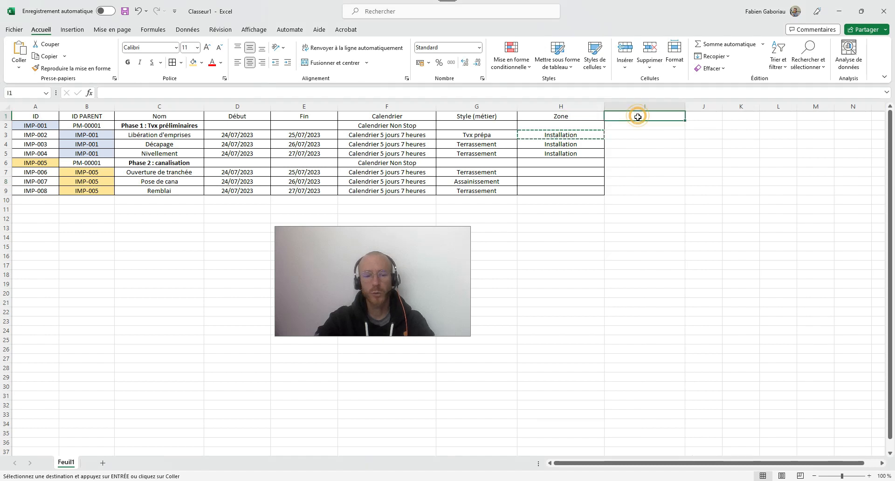
{"action": "type", "text": "Axe"}
{"action": "key", "text": "Return"}
Enter the headers "Pkd" in J1 and "Pkf" in K1
{"action": "left_click", "coordinate": [621, 115]}
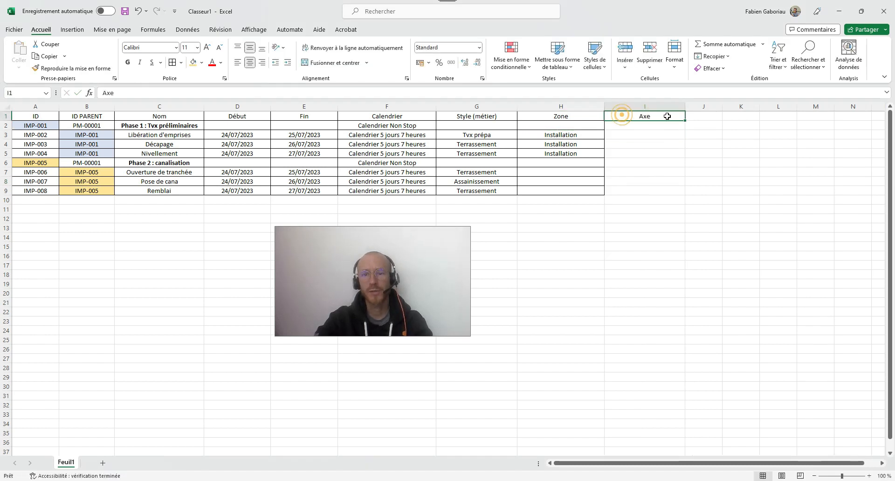
{"action": "left_click", "coordinate": [695, 115]}
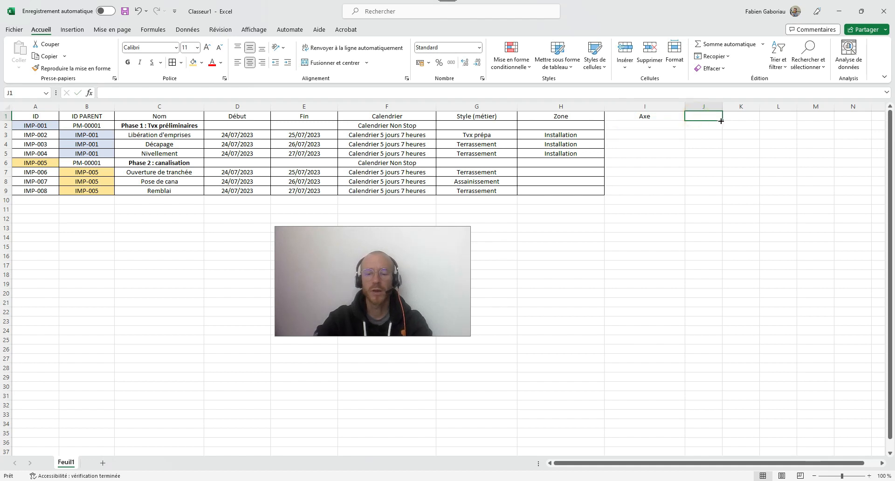
{"action": "type", "text": "Pkd"}
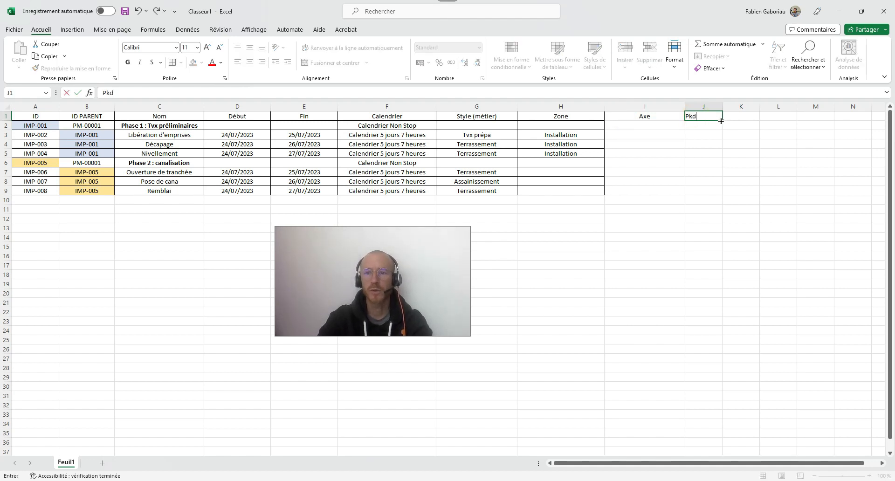
{"action": "key", "text": "Tab"}
{"action": "type", "text": "Pj"}
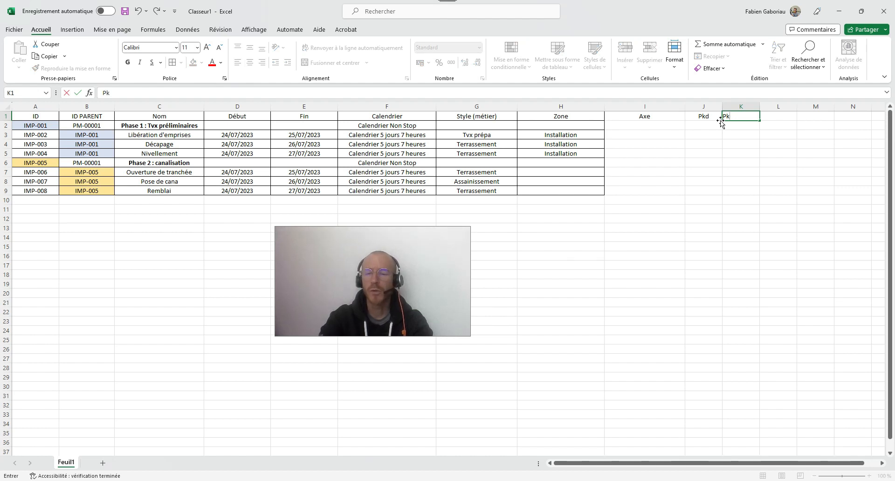
{"action": "key", "text": "Left"}
Apply all borders to the Axe, Pkd and Pkf columns over I1:K9
{"action": "key", "text": "Left"}
{"action": "key", "text": "Right"}
{"action": "key", "text": "Left"}
{"action": "key", "text": "shift+Right"}
{"action": "key", "text": "shift+Right"}
{"action": "key", "text": "shift+Down"}
{"action": "key", "text": "shift+Down"}
{"action": "key", "text": "shift+Down"}
{"action": "key", "text": "shift+Down"}
{"action": "key", "text": "shift+Down"}
{"action": "key", "text": "shift+Down"}
{"action": "key", "text": "shift+Down"}
{"action": "key", "text": "shift+Down"}
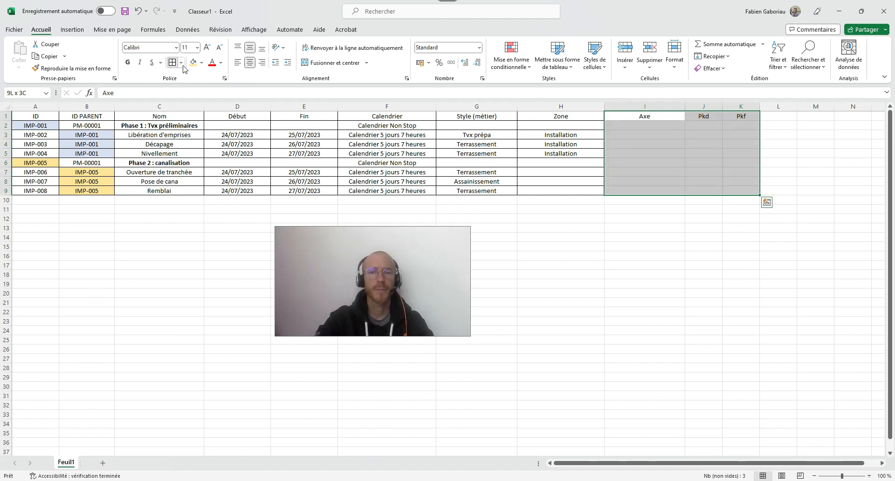
{"action": "left_click", "coordinate": [649, 180]}
Fill the header cells I1:K1 with light gold and the Zone header H1 with light blue
{"action": "left_click_drag", "start_coordinate": [639, 118], "coordinate": [741, 116]}
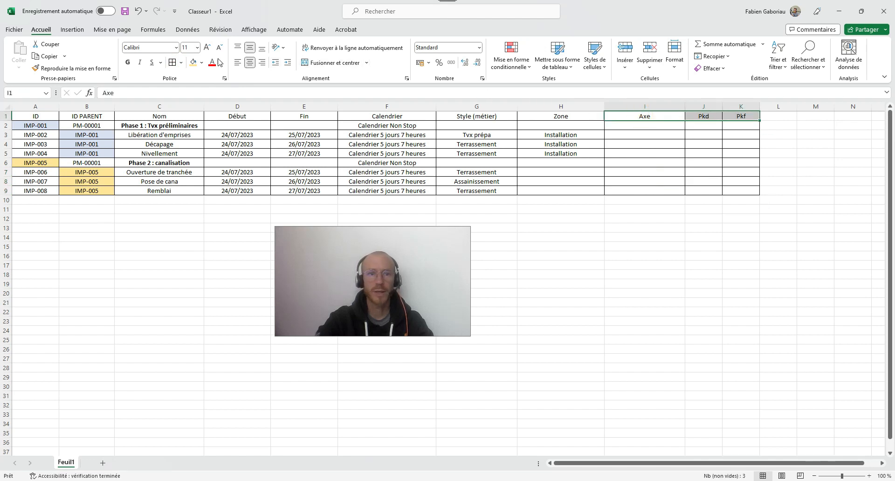
{"action": "left_click", "coordinate": [193, 62]}
{"action": "left_click", "coordinate": [561, 115]}
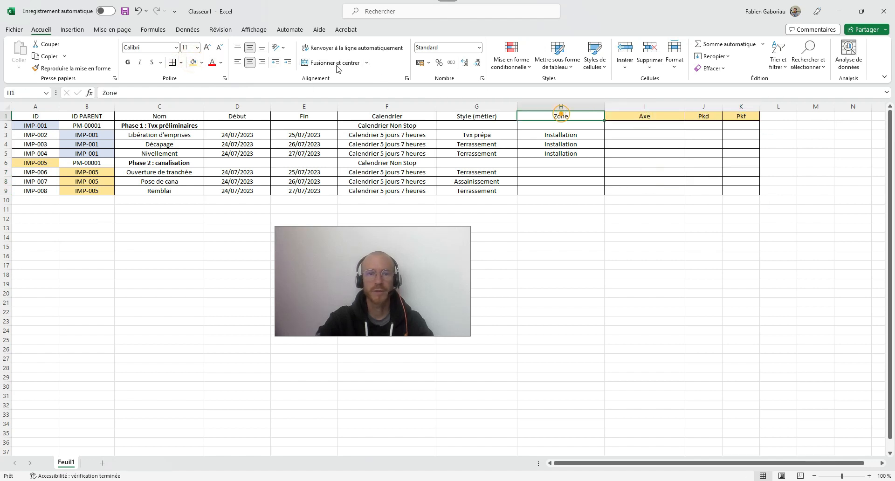
{"action": "left_click", "coordinate": [202, 64]}
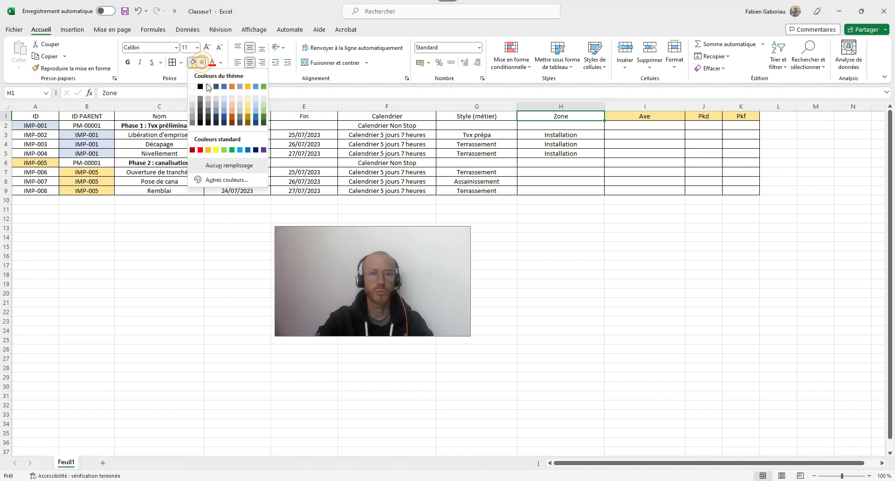
{"action": "left_click", "coordinate": [226, 99]}
{"action": "left_click", "coordinate": [718, 189]}
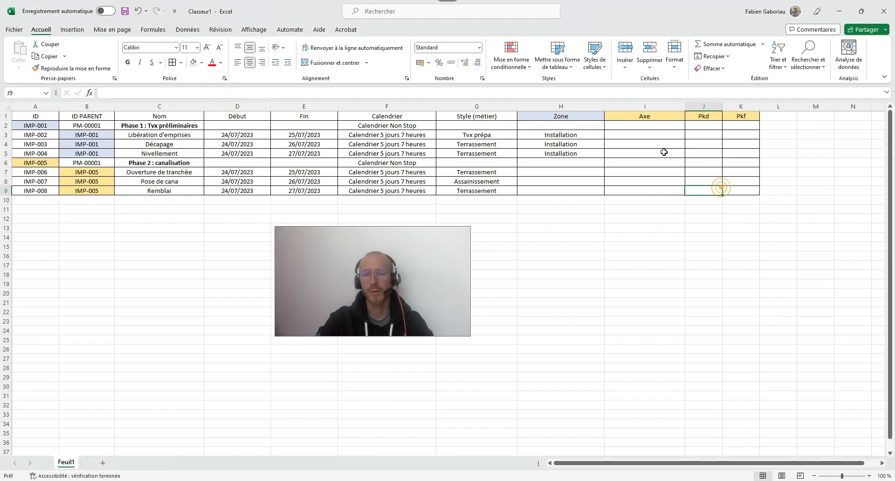
Enter "Canalisation" in I7 as the axis of "Ouverture de tranchée" and copy it to I8 and I9
{"action": "left_click", "coordinate": [648, 173]}
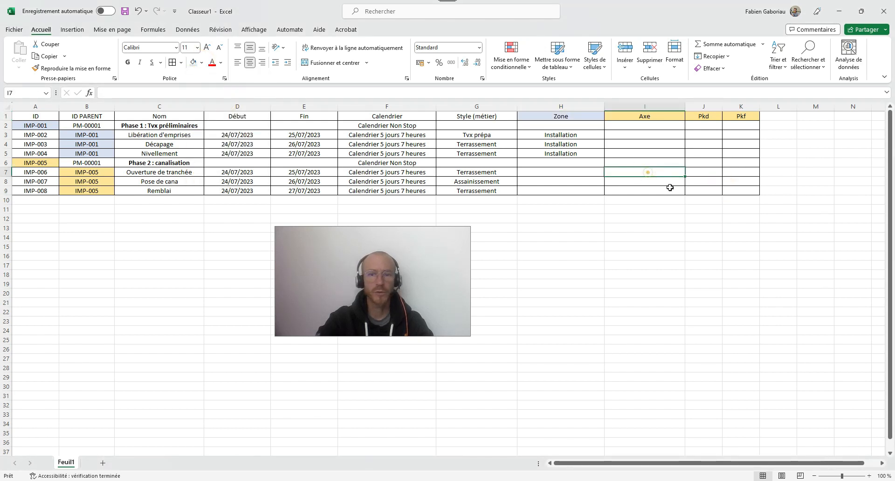
{"action": "type", "text": "Canalisation"}
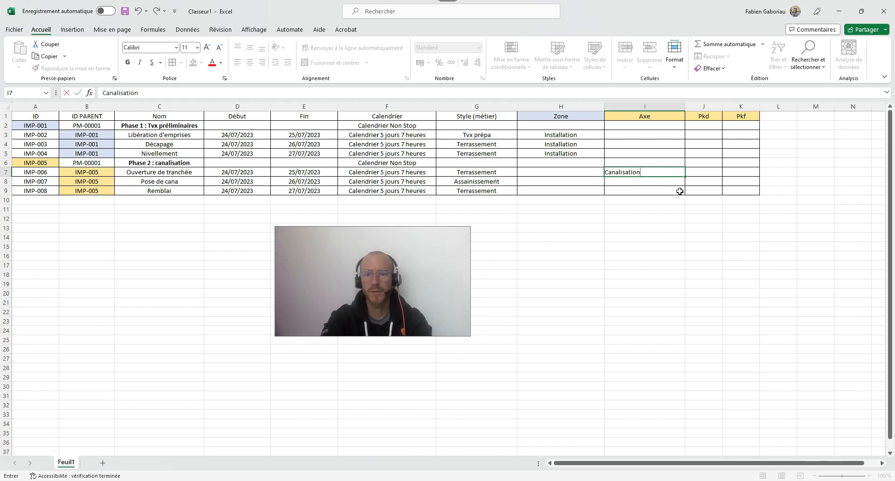
{"action": "key", "text": "Return"}
{"action": "key", "text": "Up"}
{"action": "key", "text": "ctrl+c"}
{"action": "key", "text": "Down"}
{"action": "key", "text": "ctrl+v"}
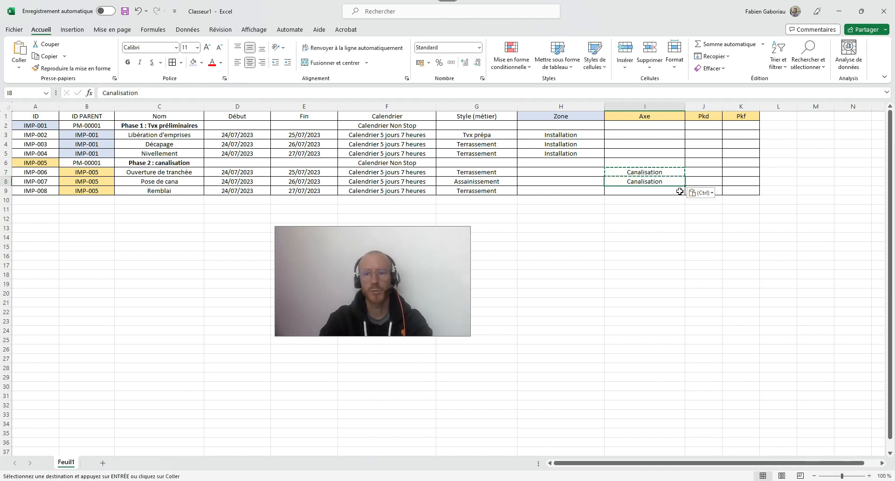
{"action": "key", "text": "Down"}
{"action": "key", "text": "ctrl+v"}
Enter 0 as the Pkd in J7 and 5 as the Pkf in K7 for "Ouverture de tranchée"
{"action": "key", "text": "Right"}
{"action": "key", "text": "Up"}
{"action": "key", "text": "Up"}
{"action": "type", "text": "0"}
{"action": "key", "text": "Tab"}
{"action": "type", "text": "5"}
Copy the Pkd and Pkf values from J7:K7 to the "Pose de cana" and "Remblai" rows
{"action": "key", "text": "Left"}
{"action": "key", "text": "shift+Right"}
{"action": "key", "text": "ctrl+c"}
{"action": "key", "text": "Down"}
{"action": "key", "text": "ctrl+v"}
{"action": "key", "text": "Down"}
{"action": "key", "text": "ctrl+v"}
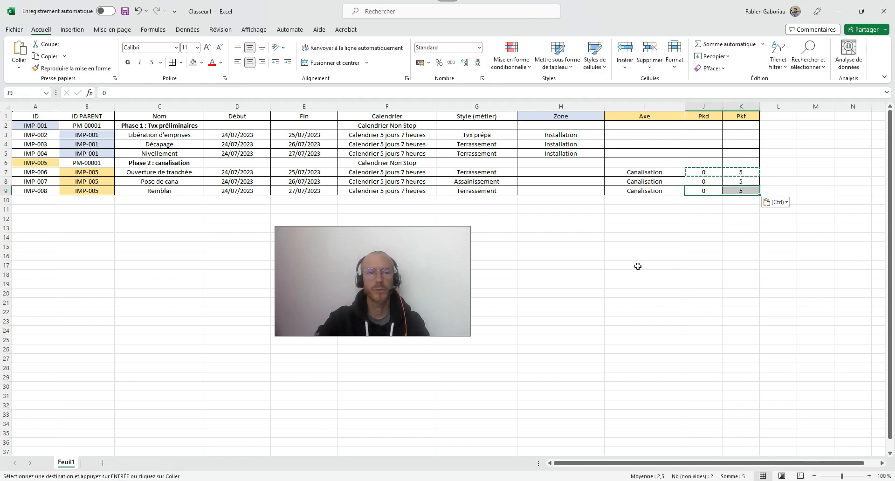
{"action": "left_click", "coordinate": [738, 251]}
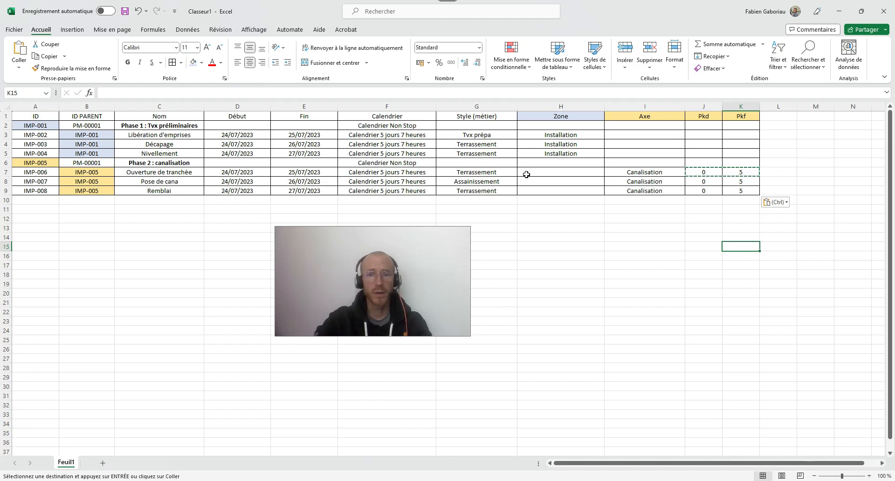
Start a second table with the headers "ID Pred." in M1 and "ID Succ." in N1
{"action": "scroll", "coordinate": [526, 174], "scroll_direction": "down", "scroll_amount": 2}
{"action": "left_click", "coordinate": [580, 111]}
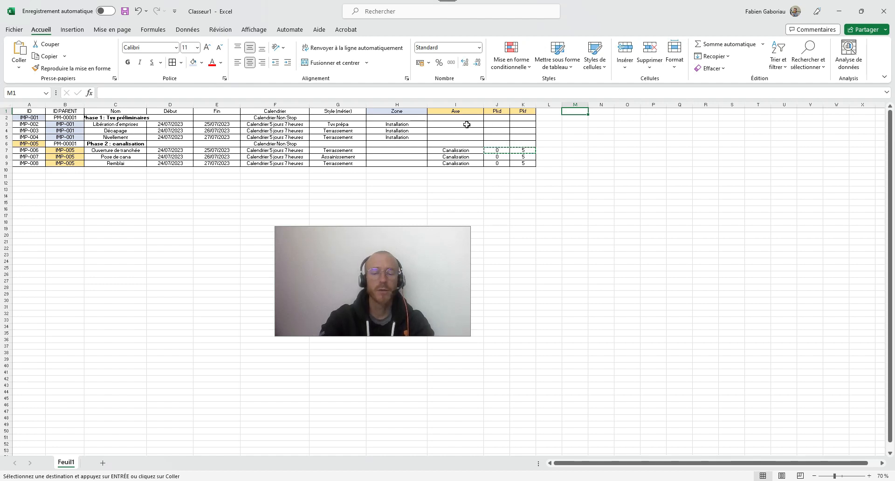
{"action": "type", "text": "l"}
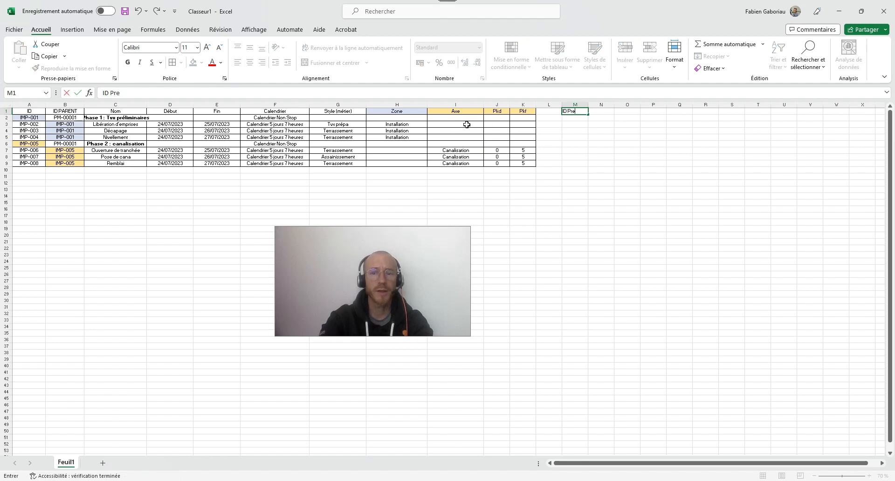
{"action": "key", "text": "Tab"}
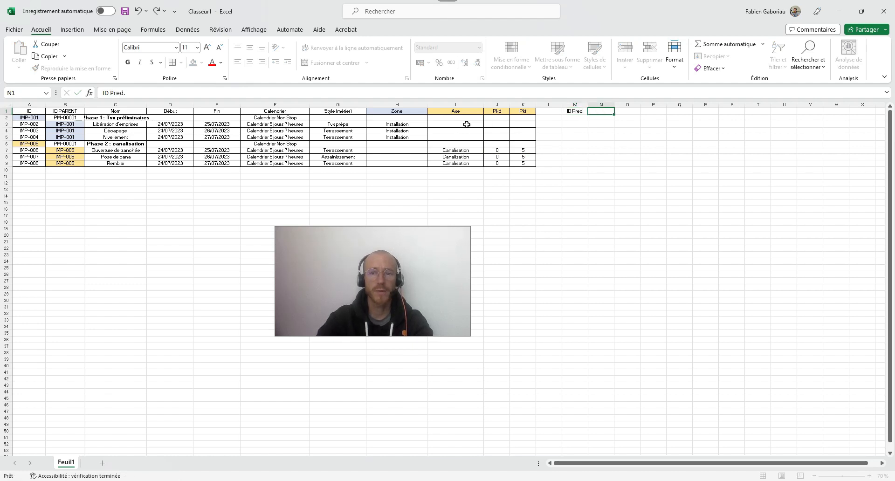
{"action": "type", "text": "ID Ducc"}
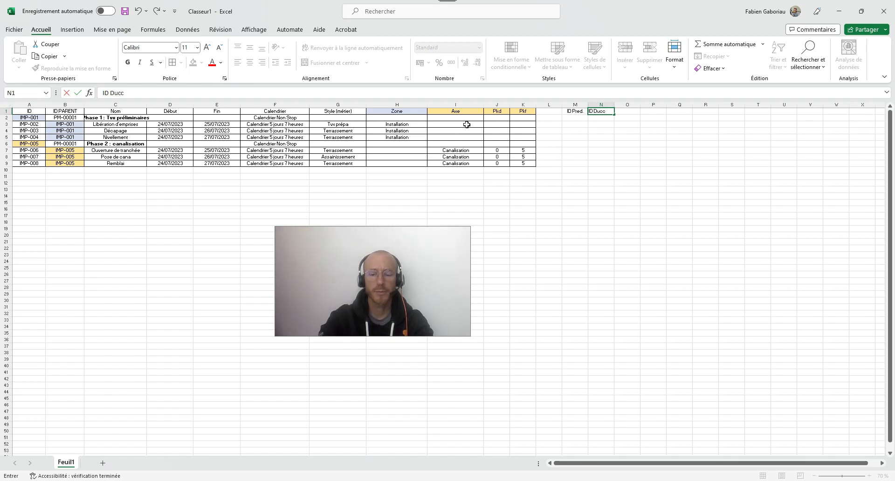
{"action": "type", "text": "."}
{"action": "key", "text": "ctrl+Return"}
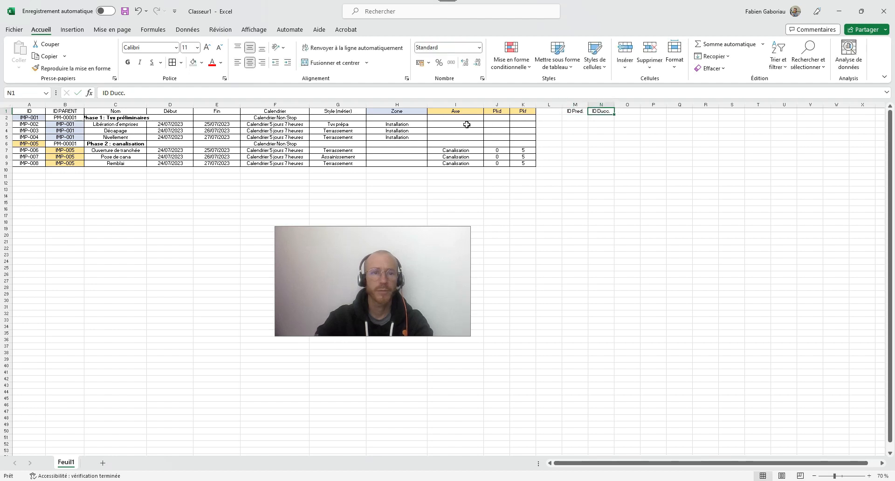
{"action": "left_click", "coordinate": [115, 93]}
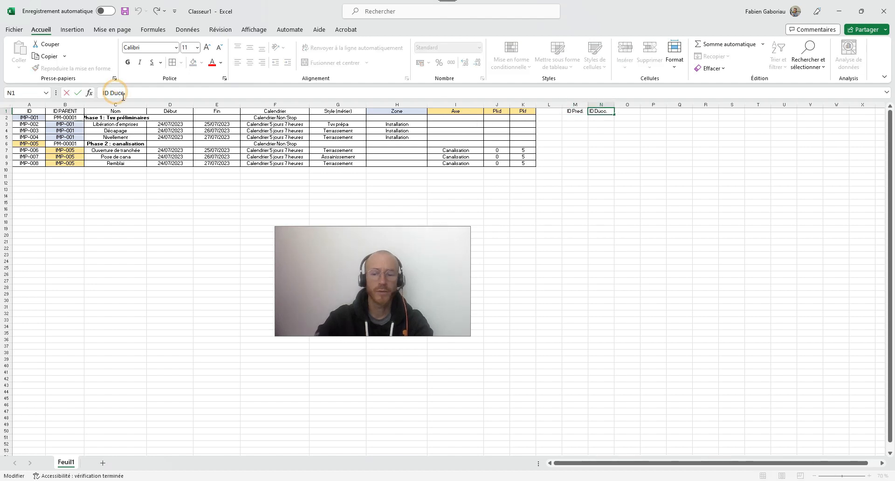
{"action": "key", "text": "Right"}
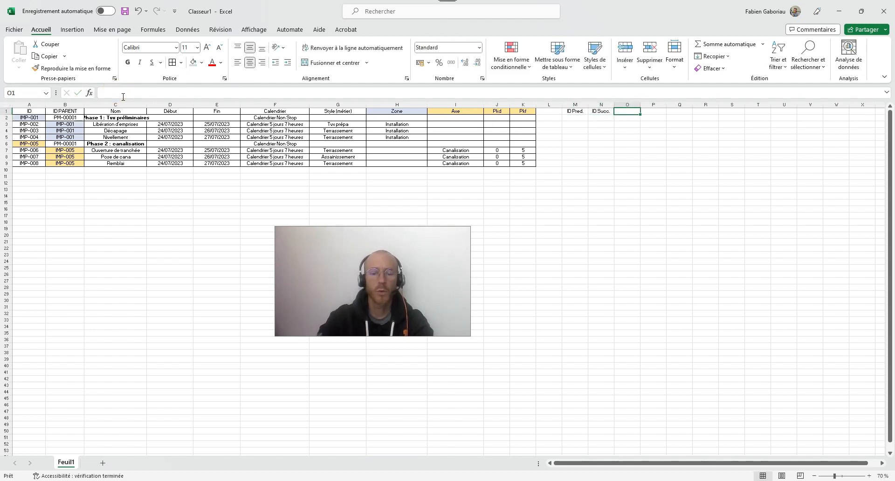
Add the headers "Type", "Ecart" and "Unité" in O1, P1 and Q1
{"action": "type", "text": "Type"}
{"action": "key", "text": "Right"}
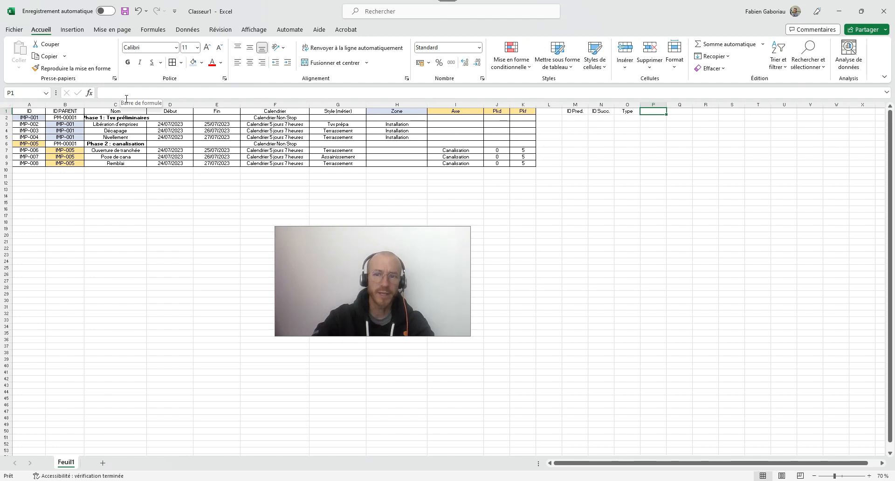
{"action": "type", "text": "Ecart"}
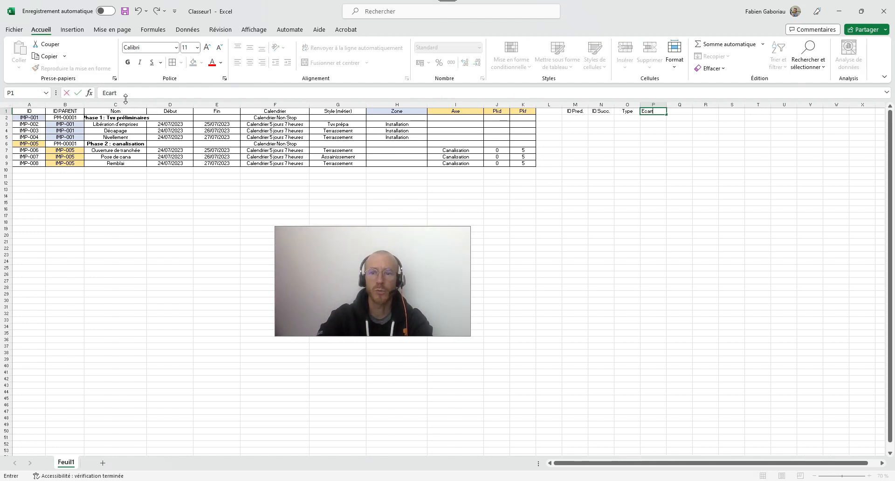
{"action": "key", "text": "Tab"}
{"action": "type", "text": "Unité"}
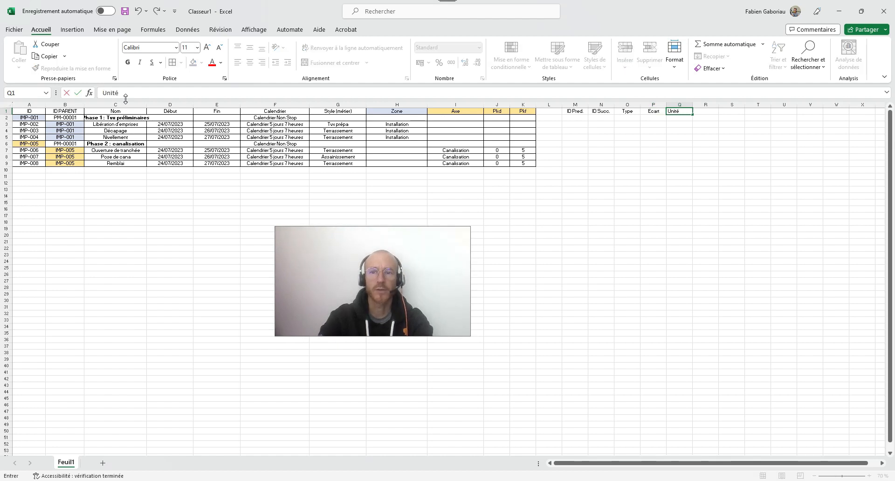
{"action": "key", "text": "Return"}
Apply all borders to the second table over M1:Q6
{"action": "key", "text": "Left"}
{"action": "key", "text": "Left"}
{"action": "key", "text": "Left"}
{"action": "key", "text": "Left"}
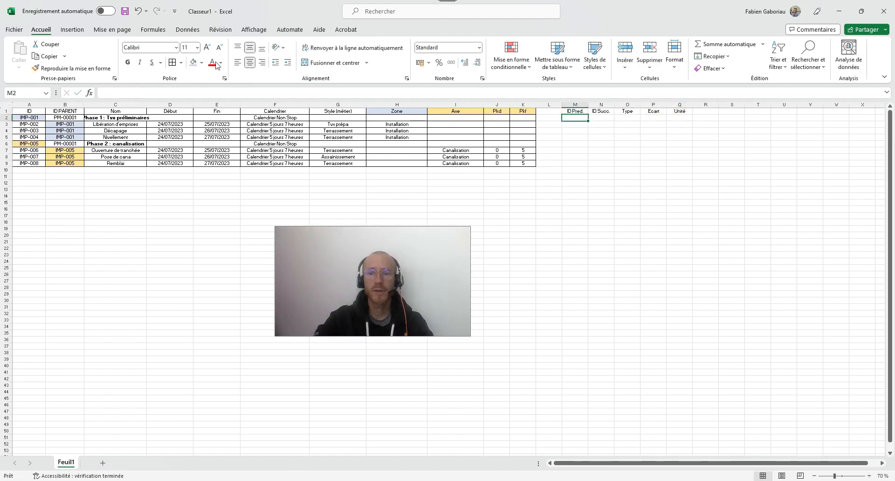
{"action": "left_click_drag", "start_coordinate": [577, 109], "coordinate": [677, 143]}
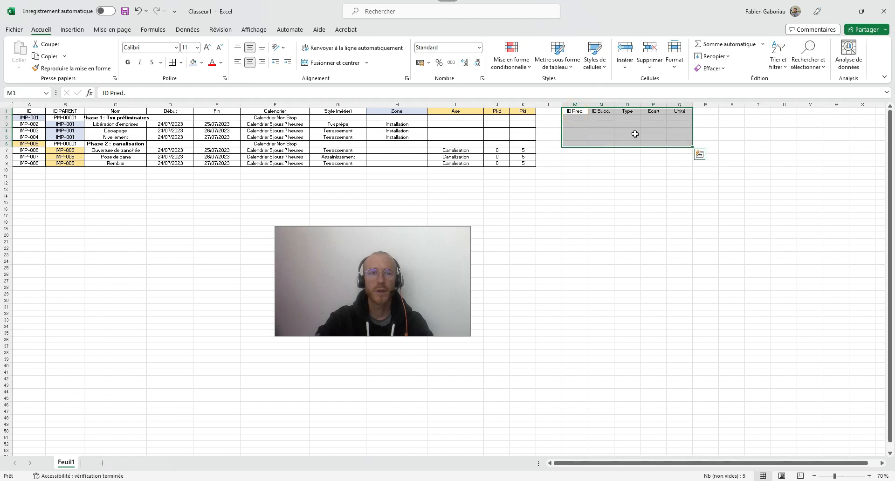
{"action": "left_click", "coordinate": [172, 63]}
{"action": "left_click", "coordinate": [680, 170]}
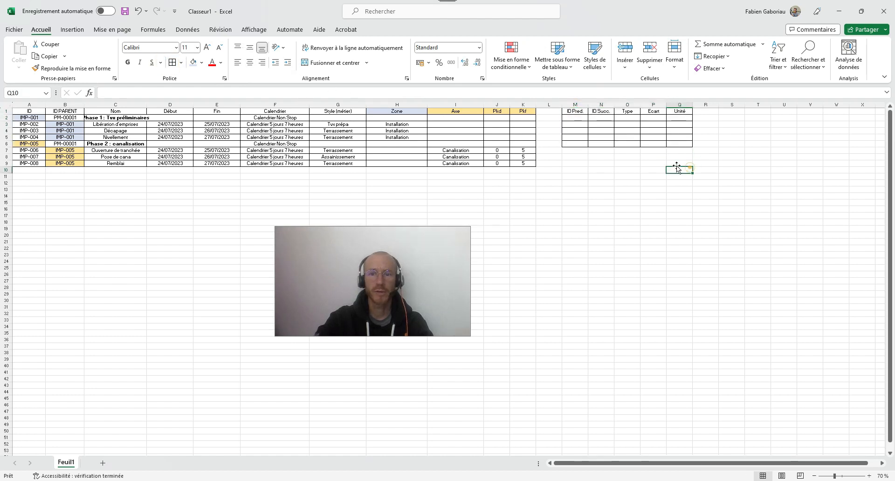
Copy the ID IMP-002 from A3 to M2 under "ID Pred."
{"action": "left_click", "coordinate": [29, 124]}
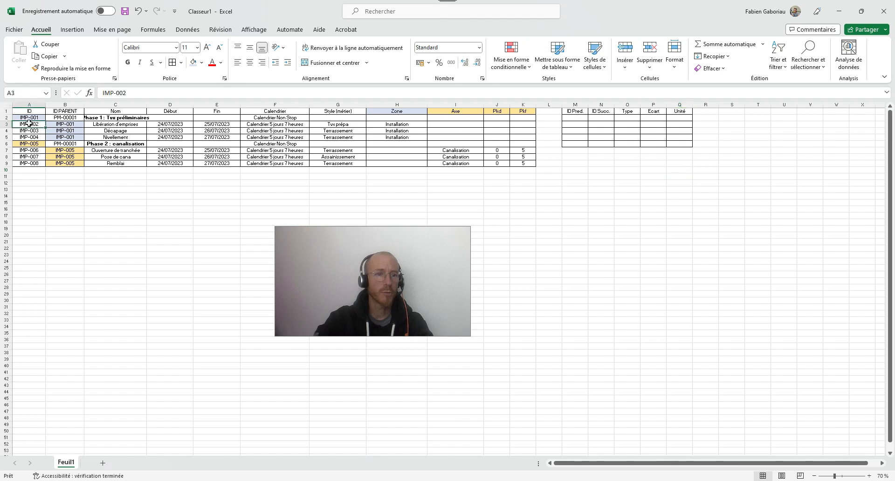
{"action": "key", "text": "ctrl+c"}
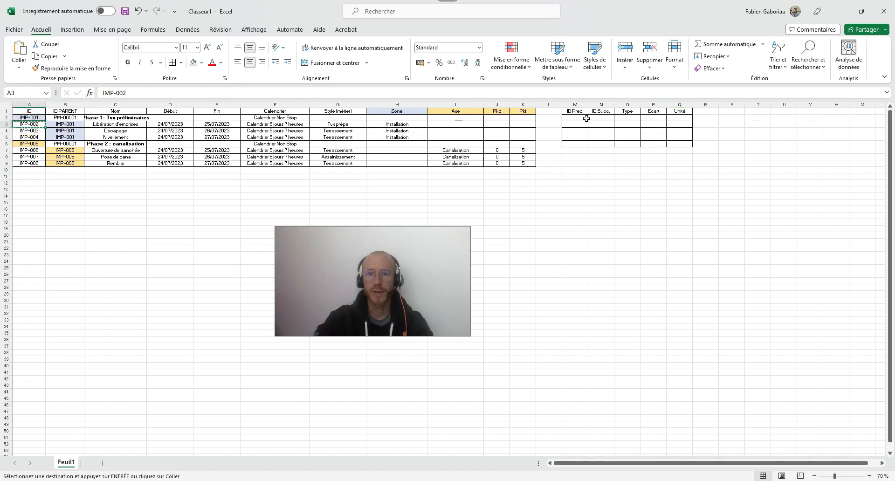
{"action": "left_click", "coordinate": [586, 118]}
{"action": "key", "text": "ctrl+v"}
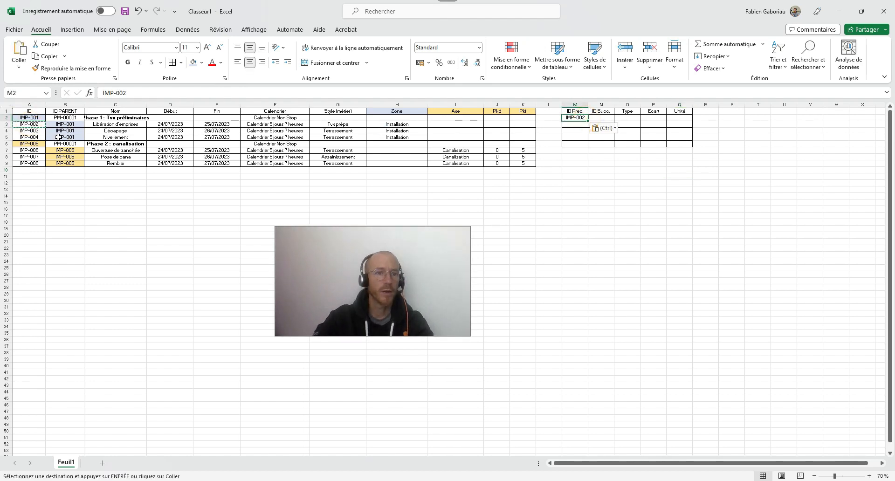
Fill the "ID Pred." column M2:M6 with copies of IDs IMP-002 to IMP-004 and IMP-006 to IMP-007 from column A
{"action": "left_click_drag", "start_coordinate": [31, 125], "coordinate": [38, 137]}
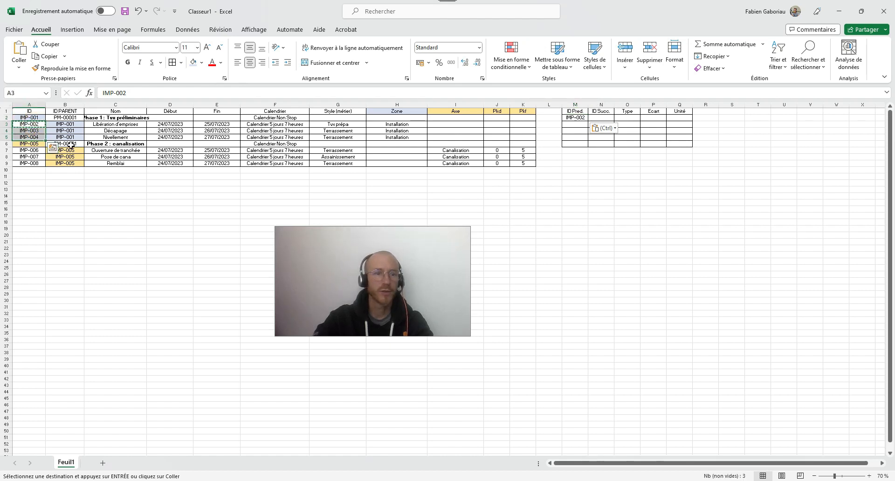
{"action": "key", "text": "ctrl+c"}
{"action": "left_click", "coordinate": [52, 148]}
{"action": "left_click", "coordinate": [580, 119]}
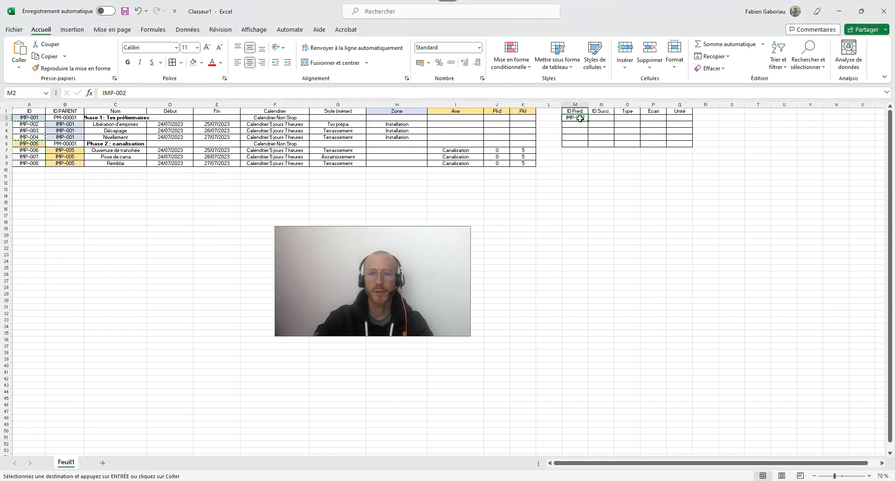
{"action": "key", "text": "ctrl+v"}
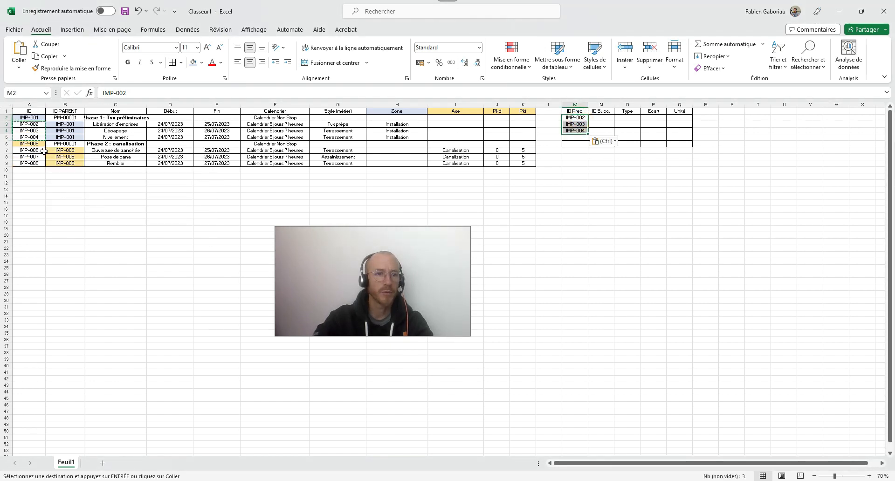
{"action": "left_click_drag", "start_coordinate": [44, 151], "coordinate": [33, 158]}
{"action": "key", "text": "ctrl+c"}
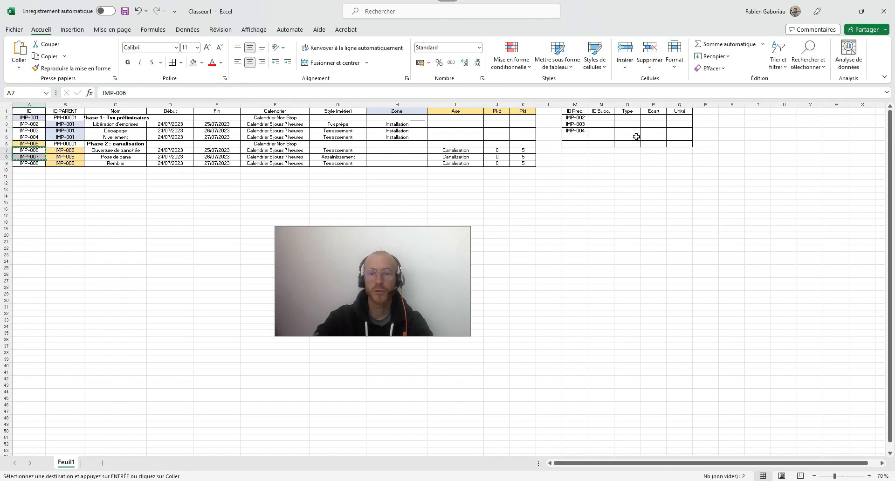
{"action": "left_click", "coordinate": [575, 137]}
{"action": "key", "text": "ctrl+v"}
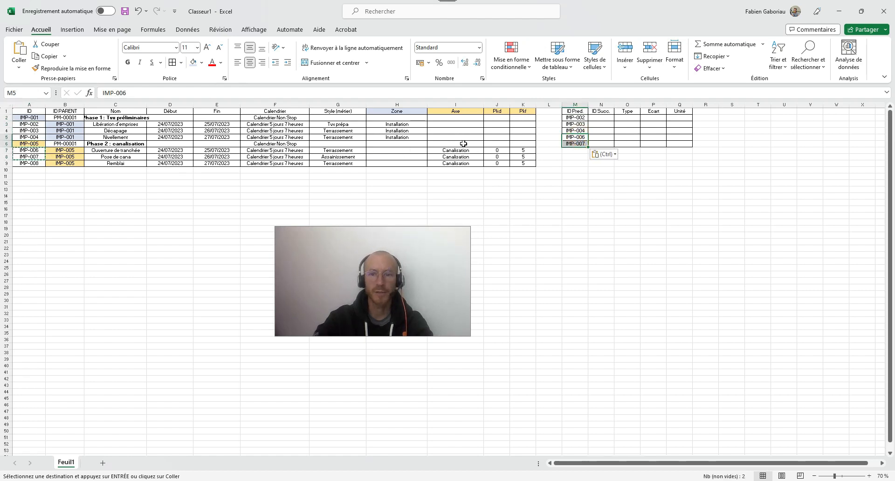
Copy M3:M6 to "ID Succ." starting at N2 and extend the series to IMP-008 in N6
{"action": "left_click_drag", "start_coordinate": [580, 123], "coordinate": [576, 144]}
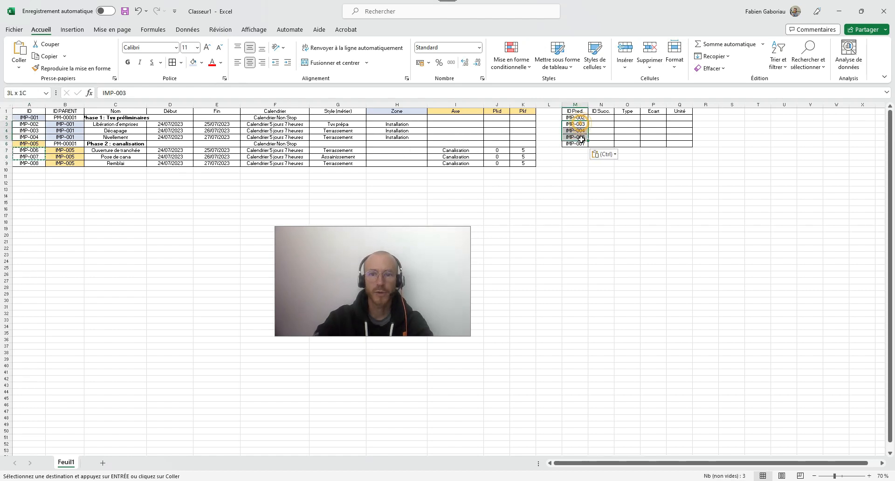
{"action": "key", "text": "ctrl+c"}
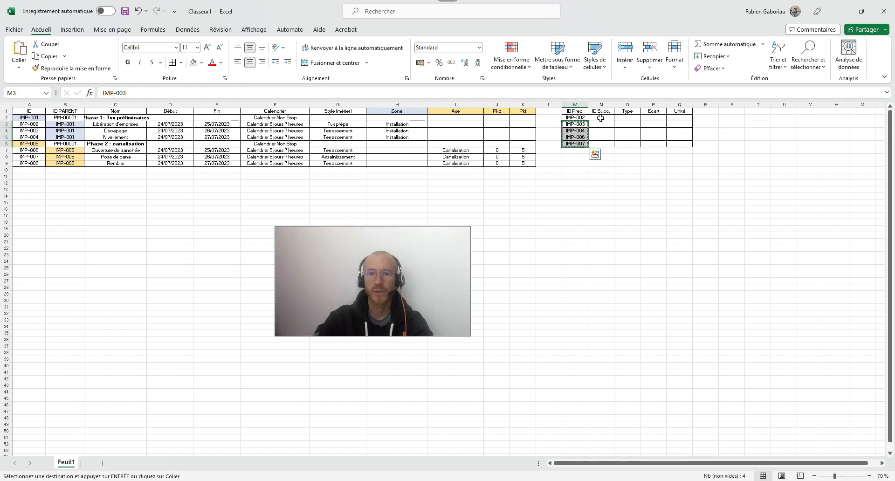
{"action": "left_click", "coordinate": [601, 118]}
{"action": "key", "text": "ctrl+v"}
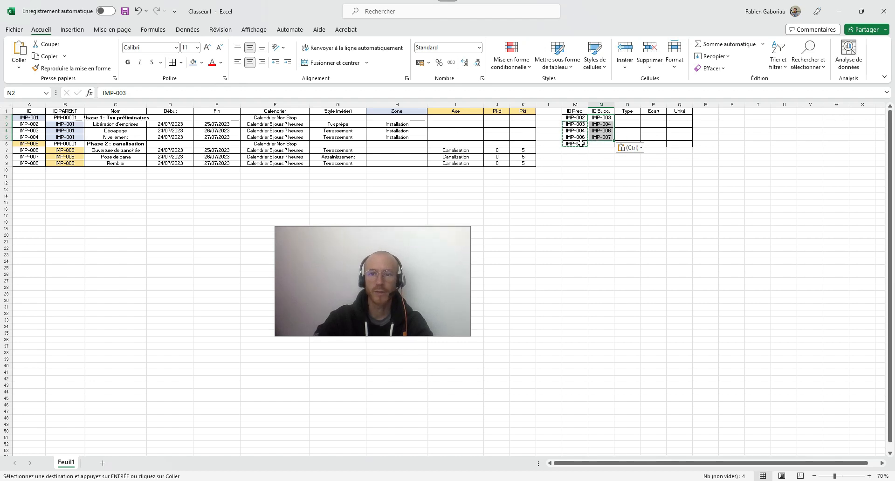
{"action": "left_click", "coordinate": [580, 143]}
{"action": "left_click", "coordinate": [595, 144]}
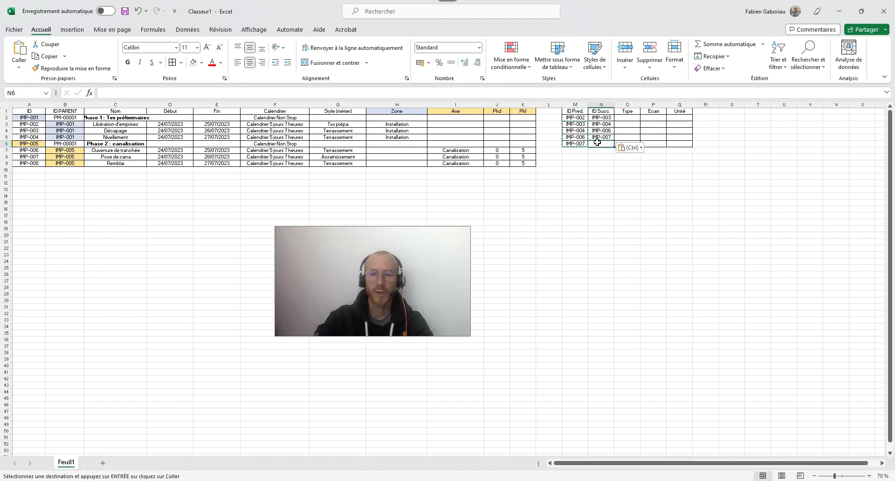
{"action": "left_click", "coordinate": [605, 138]}
{"action": "left_click_drag", "start_coordinate": [614, 141], "coordinate": [614, 146]}
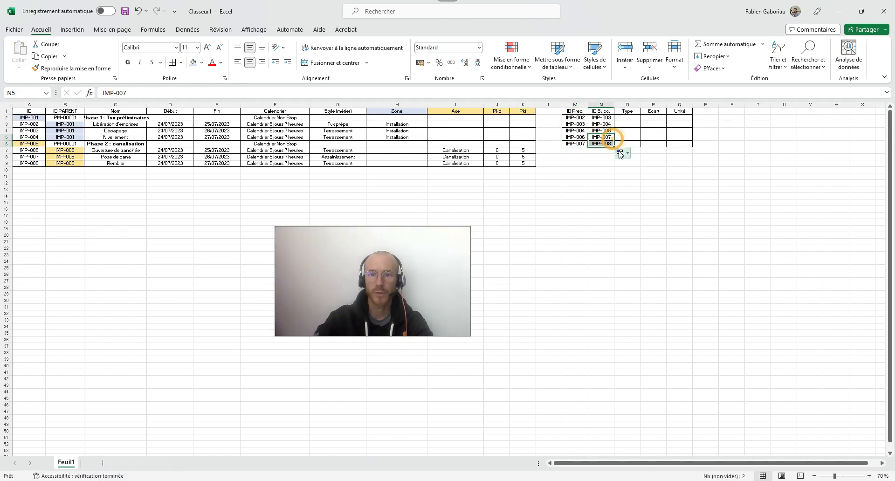
{"action": "left_click", "coordinate": [661, 176]}
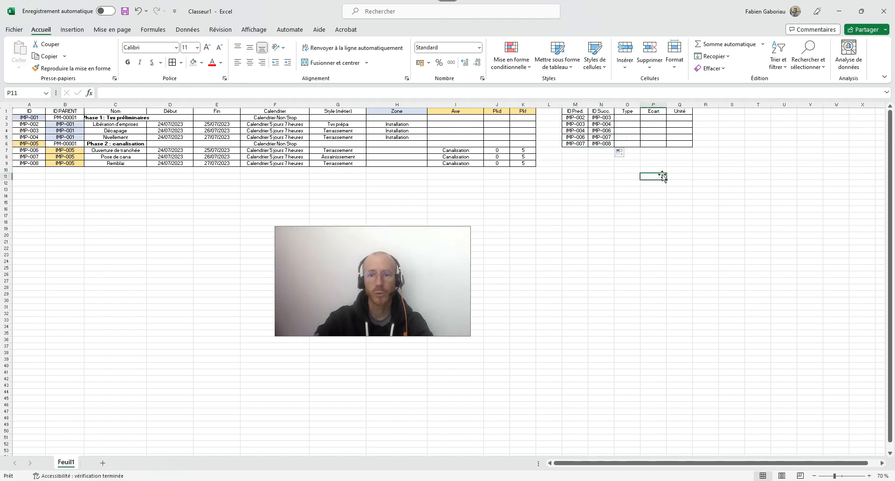
Enter the link type "FS" in each row of the "Type" column, O2:O6
{"action": "left_click", "coordinate": [634, 119]}
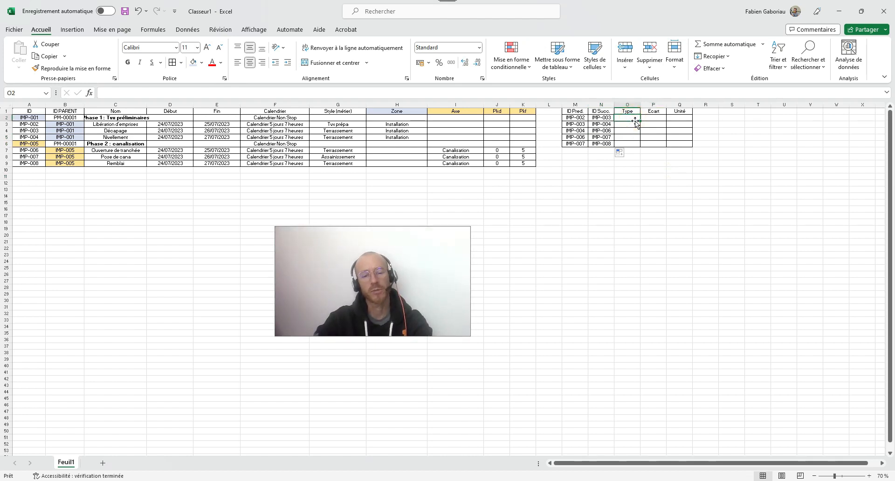
{"action": "type", "text": "FS"}
{"action": "left_click", "coordinate": [629, 125]}
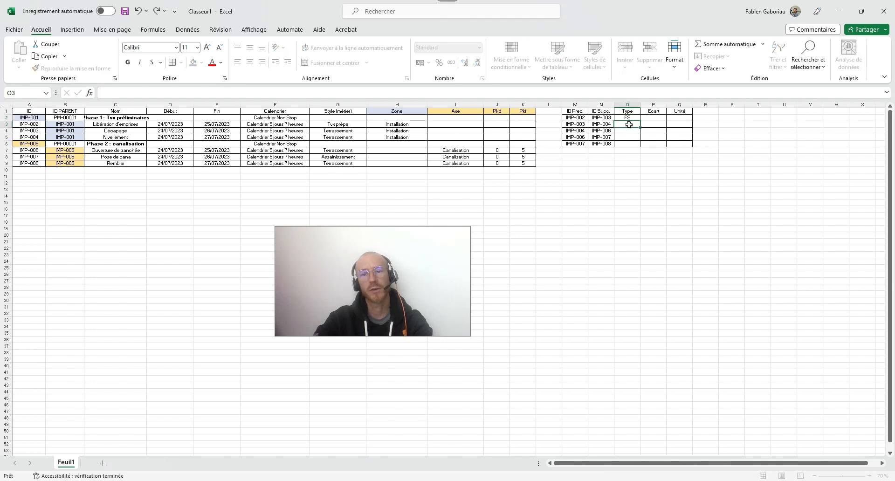
{"action": "type", "text": "FS"}
{"action": "left_click", "coordinate": [632, 132]}
{"action": "type", "text": "FS"}
{"action": "left_click", "coordinate": [630, 138]}
{"action": "type", "text": "FS"}
{"action": "left_click", "coordinate": [632, 144]}
{"action": "type", "text": "FS"}
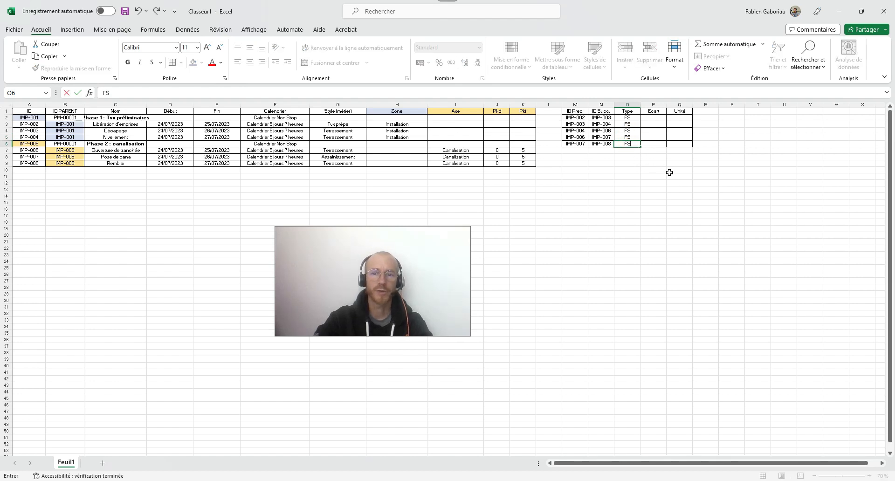
Enter 2 as the "Ecart" of the IMP-003 to IMP-004 link in P3 and centre it
{"action": "left_click", "coordinate": [657, 124]}
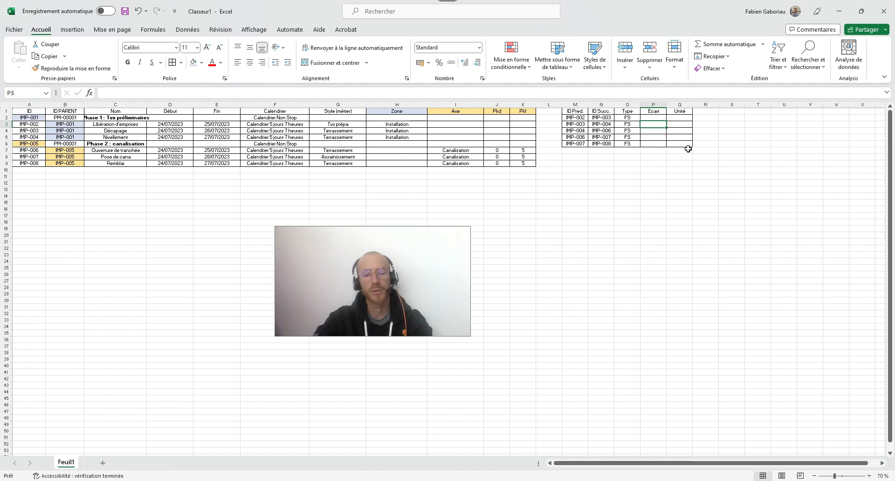
{"action": "type", "text": "2"}
{"action": "left_click", "coordinate": [677, 151]}
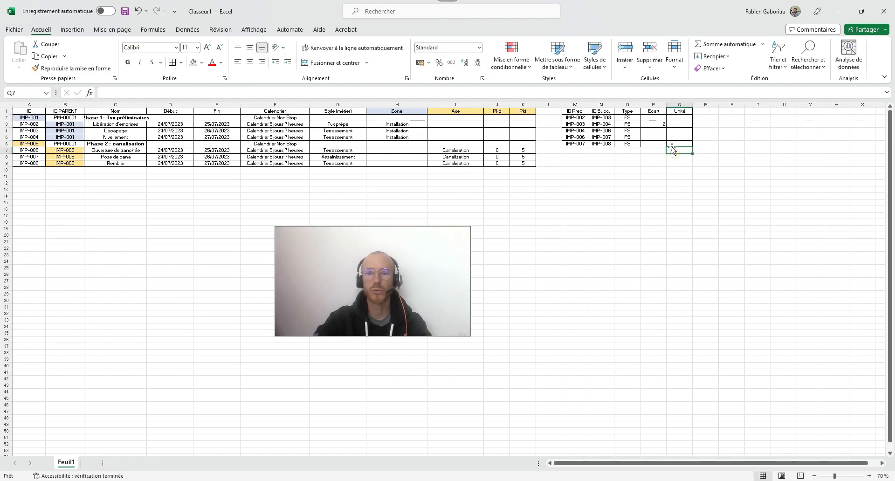
{"action": "left_click", "coordinate": [659, 124]}
{"action": "left_click", "coordinate": [250, 62]}
{"action": "left_click", "coordinate": [250, 47]}
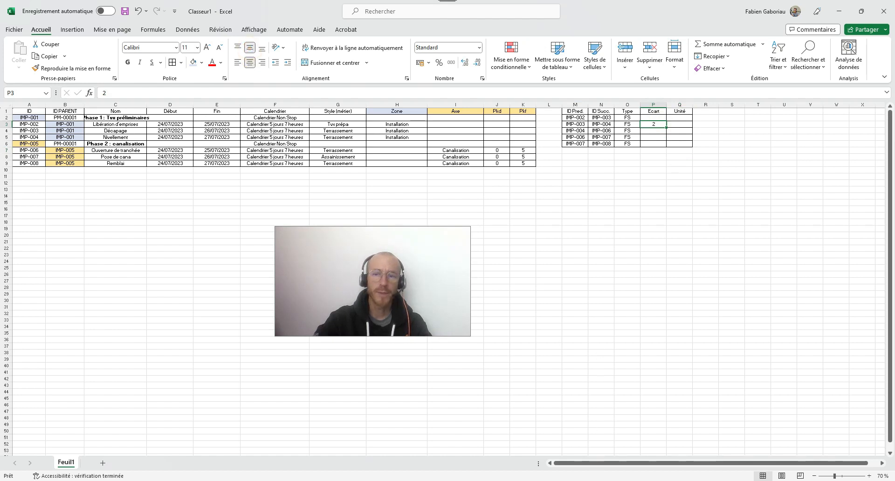
Switch to PhaseManager, copy the name "Jour 7h" from the calendar day definitions, and return to the phasing design view
{"action": "mouse_move", "coordinate": [581, 480]}
{"action": "left_click", "coordinate": [577, 454]}
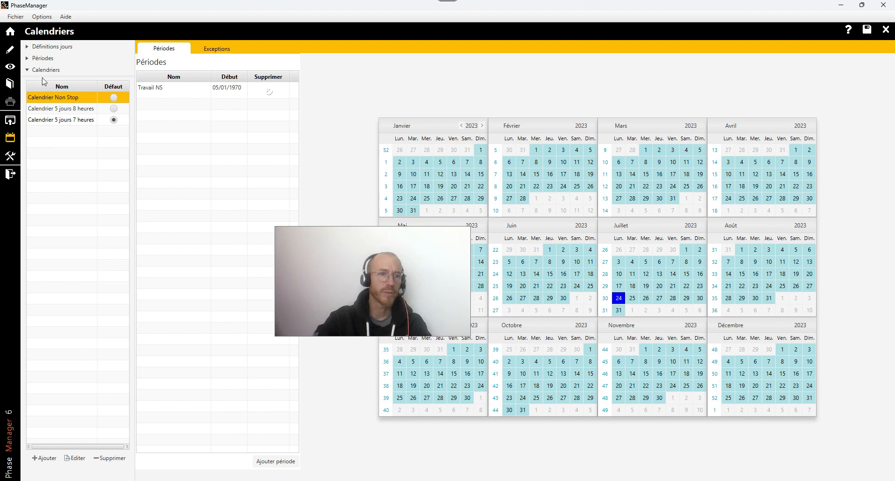
{"action": "left_click", "coordinate": [28, 49]}
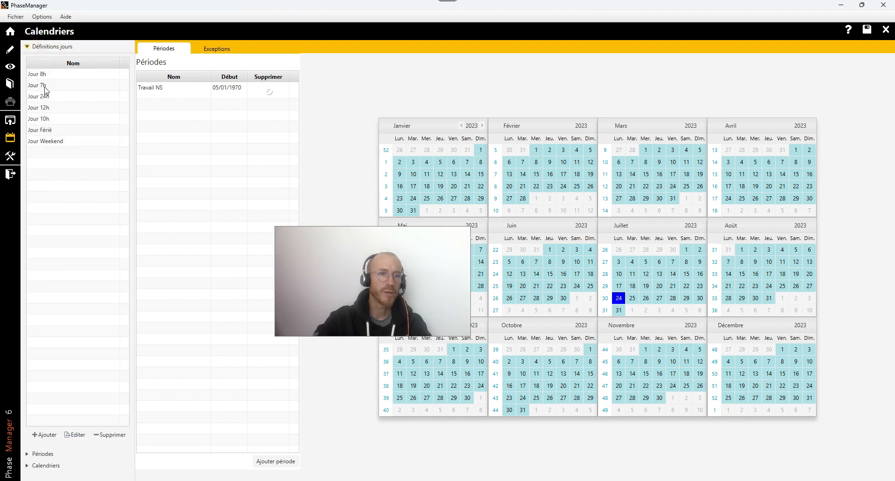
{"action": "double_click", "coordinate": [51, 86]}
{"action": "left_click_drag", "start_coordinate": [27, 88], "coordinate": [26, 91]}
{"action": "left_click", "coordinate": [41, 110]}
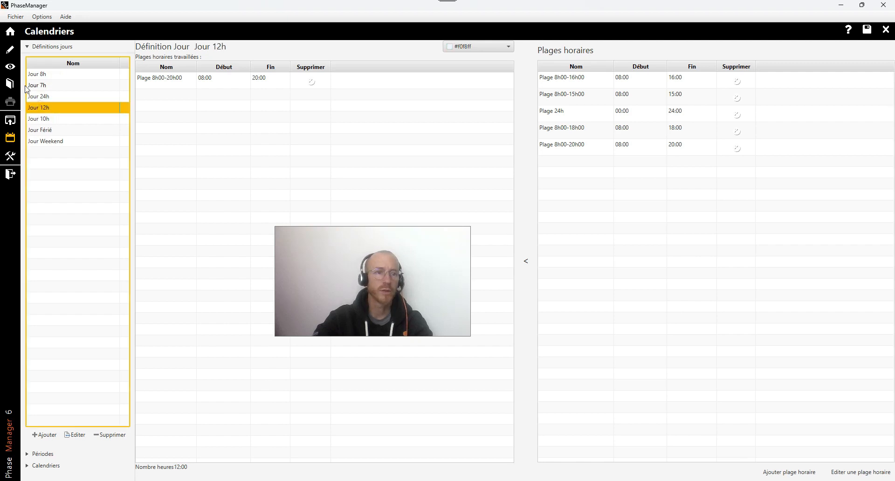
{"action": "left_click", "coordinate": [10, 50]}
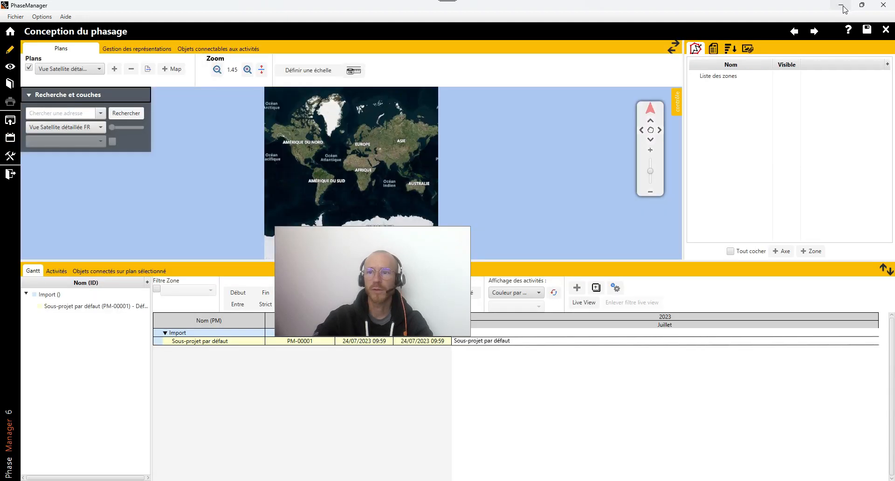
Switch back to Excel and paste "Jour 7h" as the "Unité" in Q3
{"action": "left_click", "coordinate": [841, 6]}
{"action": "left_click", "coordinate": [673, 125]}
{"action": "key", "text": "ctrl+v"}
{"action": "left_click", "coordinate": [681, 196]}
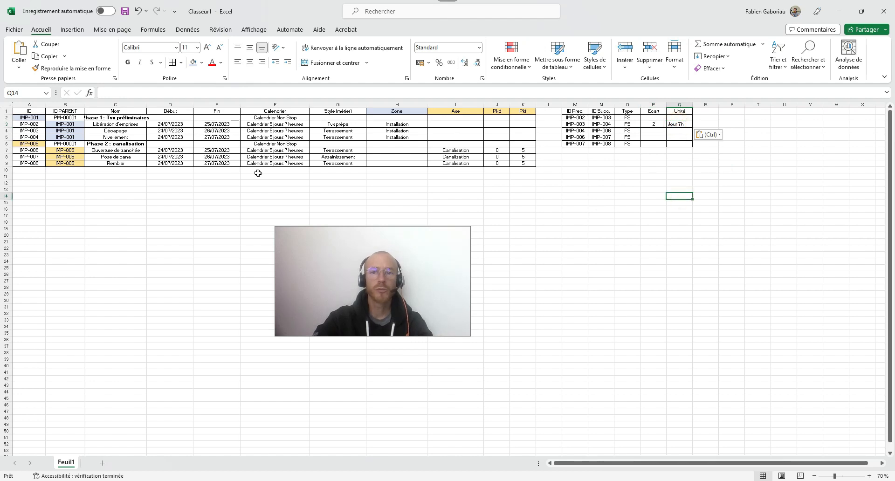
Copy both tables over A1:Q9 and switch to PhaseManager
{"action": "left_click_drag", "start_coordinate": [28, 110], "coordinate": [678, 162]}
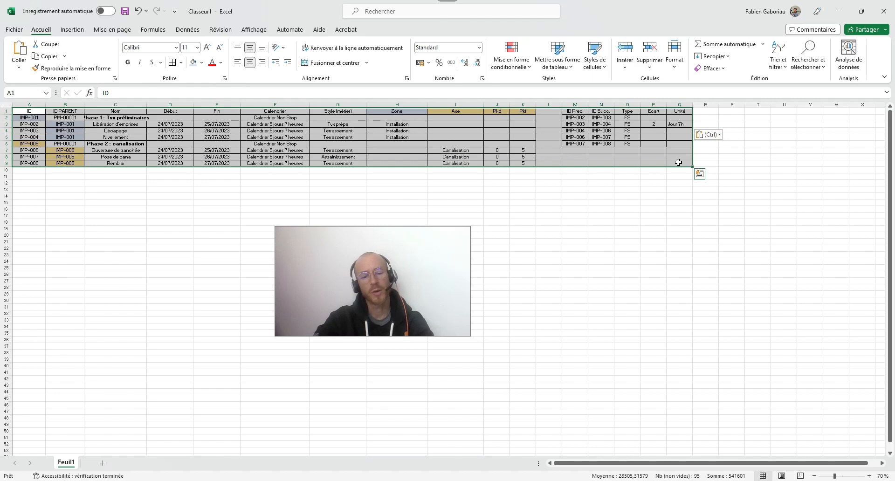
{"action": "key", "text": "ctrl+c"}
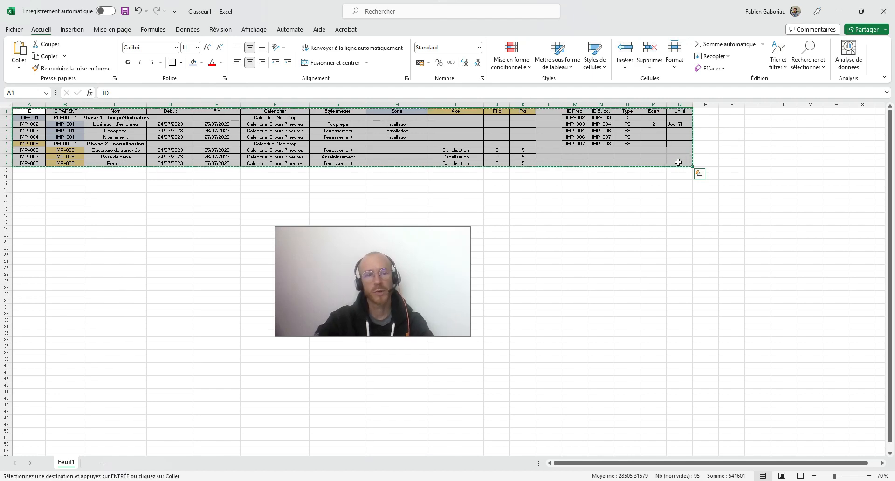
{"action": "left_click", "coordinate": [839, 11]}
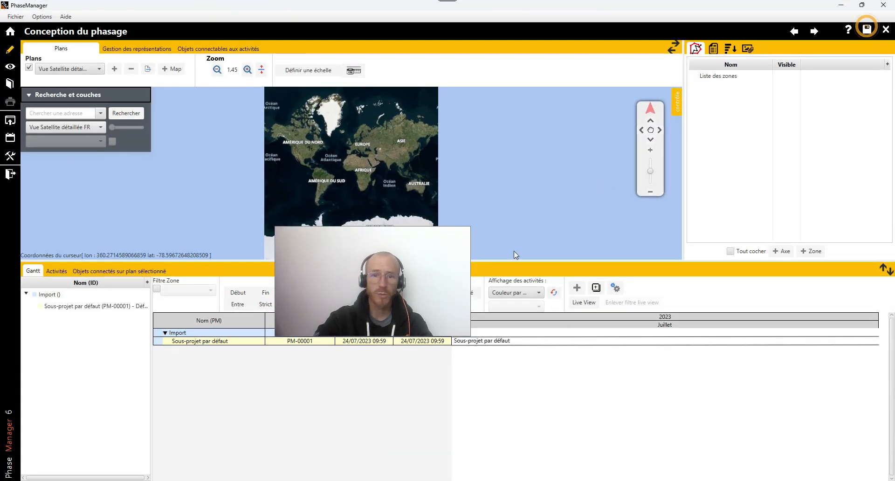
{"action": "left_click_drag", "start_coordinate": [342, 288], "coordinate": [757, 183]}
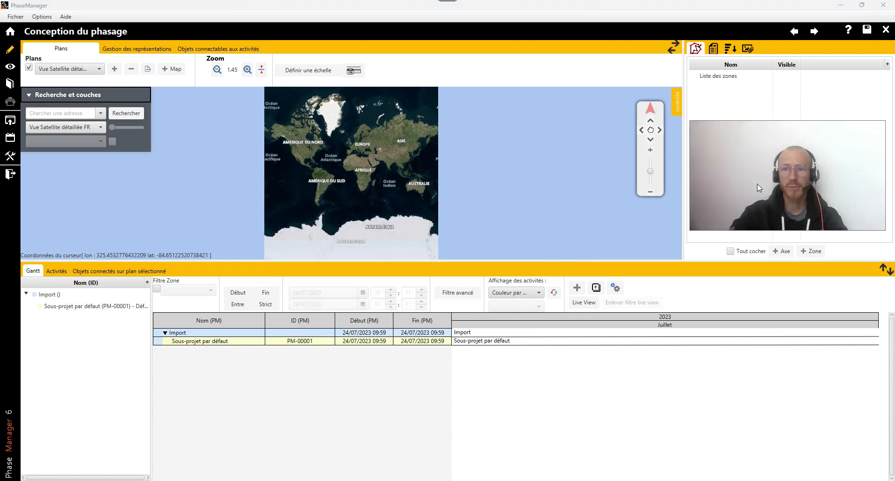
Open the import of activities and/or links and paste the copied tables into the clipboard preview
{"action": "left_click", "coordinate": [16, 16]}
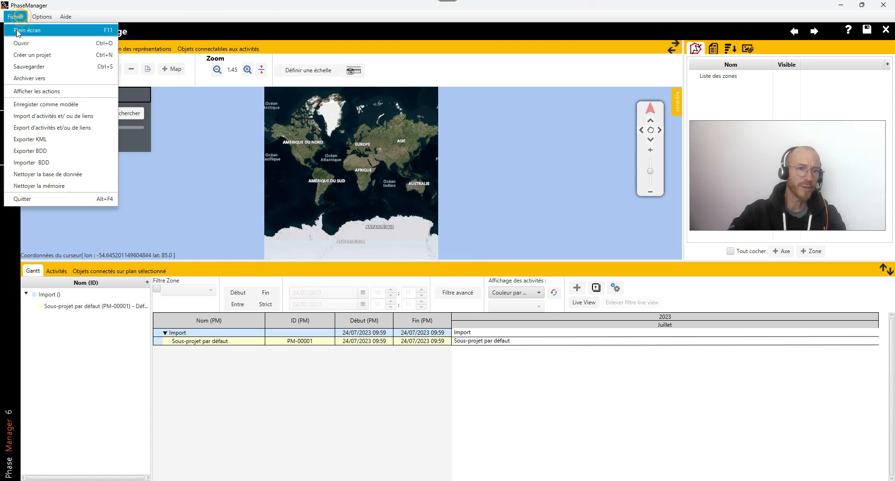
{"action": "left_click", "coordinate": [22, 118]}
{"action": "left_click_drag", "start_coordinate": [733, 185], "coordinate": [723, 337]}
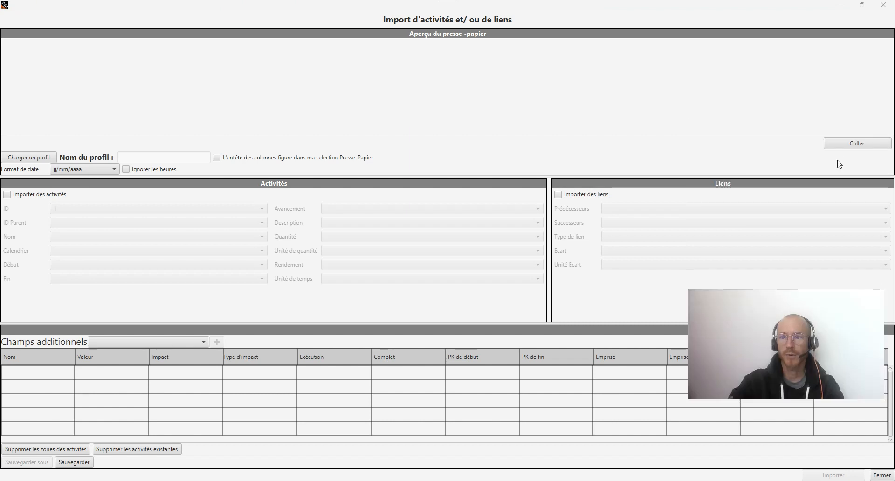
{"action": "left_click", "coordinate": [855, 144]}
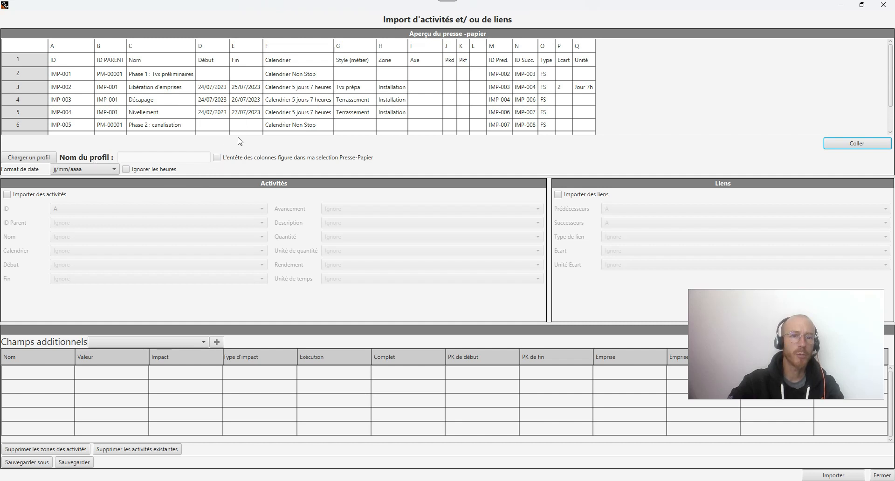
Set the import to treat the first row as column headers, ignore hours and import activities
{"action": "left_click", "coordinate": [217, 158]}
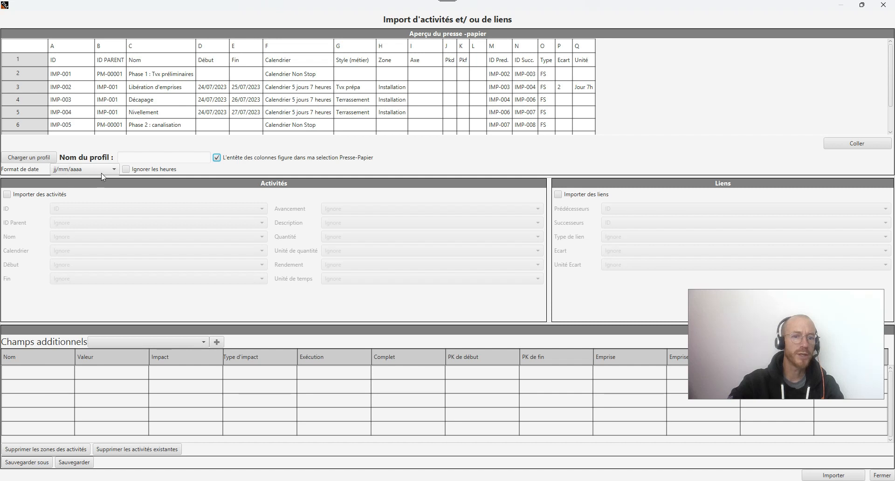
{"action": "left_click", "coordinate": [126, 169]}
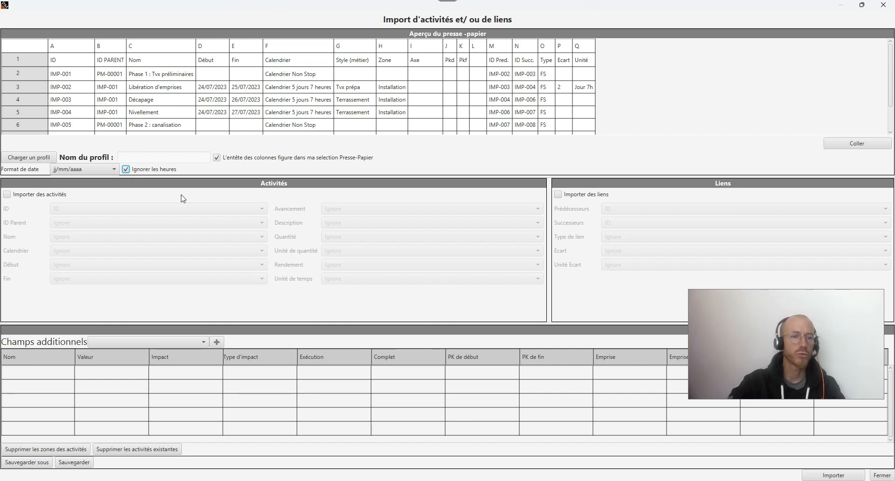
{"action": "left_click", "coordinate": [33, 195]}
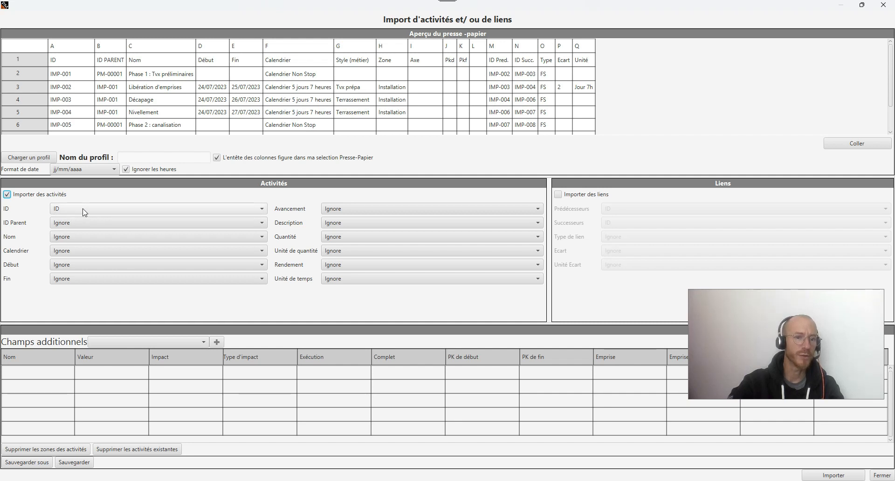
Map the activity fields ID Parent, Nom and Calendrier to the columns "ID PARENT", "Nom" and "Calendrier"
{"action": "left_click", "coordinate": [78, 225]}
{"action": "left_click", "coordinate": [74, 267]}
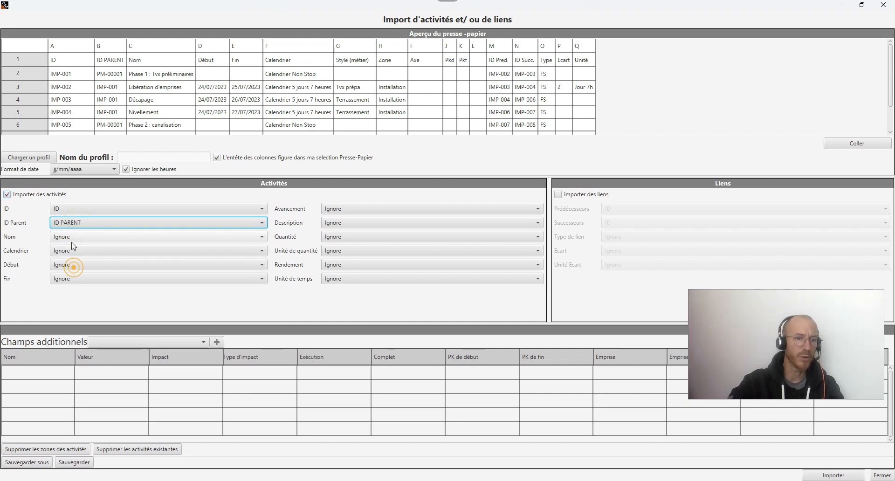
{"action": "left_click", "coordinate": [74, 238]}
{"action": "left_click", "coordinate": [70, 292]}
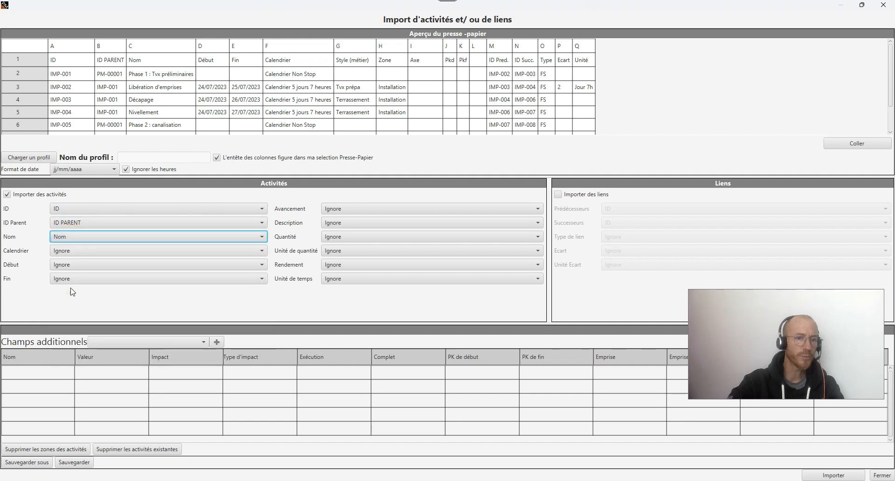
{"action": "left_click", "coordinate": [77, 254]}
{"action": "left_click", "coordinate": [83, 344]}
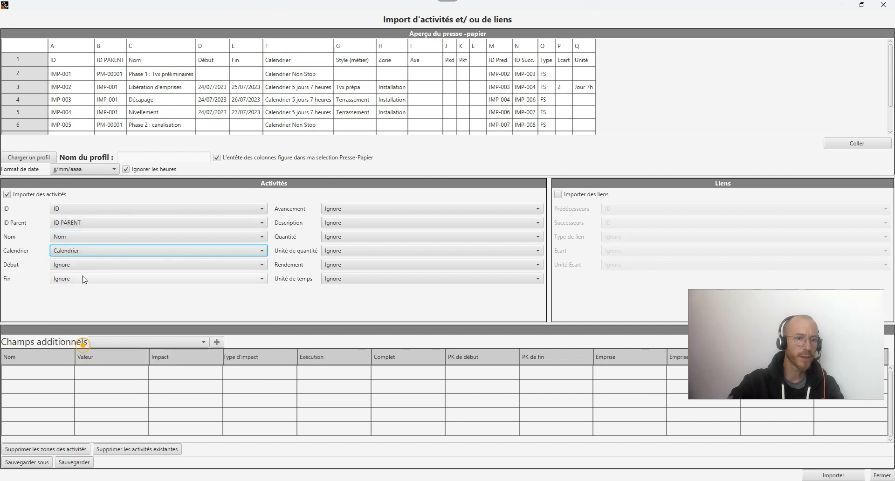
Map the activity start and end dates to the columns "Début" and "Fin"
{"action": "left_click", "coordinate": [86, 264]}
{"action": "left_click", "coordinate": [75, 335]}
{"action": "left_click", "coordinate": [77, 278]}
{"action": "left_click", "coordinate": [106, 347]}
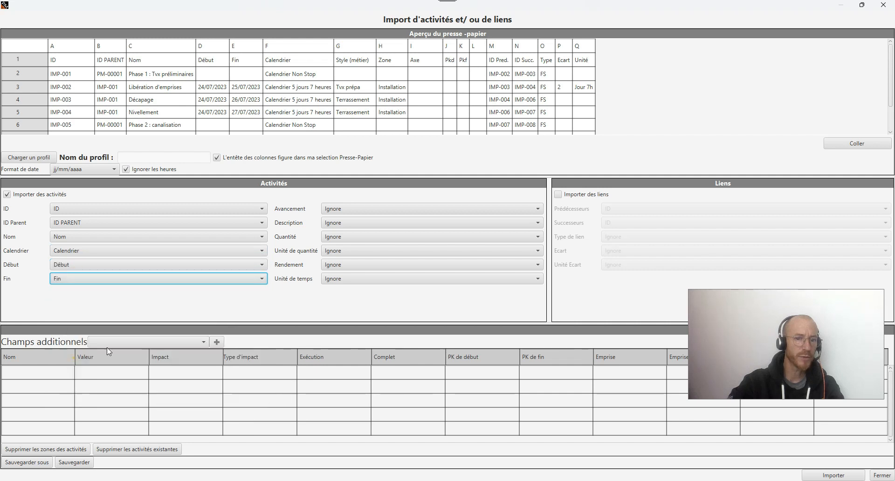
Enable the import of links and map predecessors to "ID Pred." and successors to "ID Succ."
{"action": "left_click", "coordinate": [564, 196]}
{"action": "left_click", "coordinate": [636, 208]}
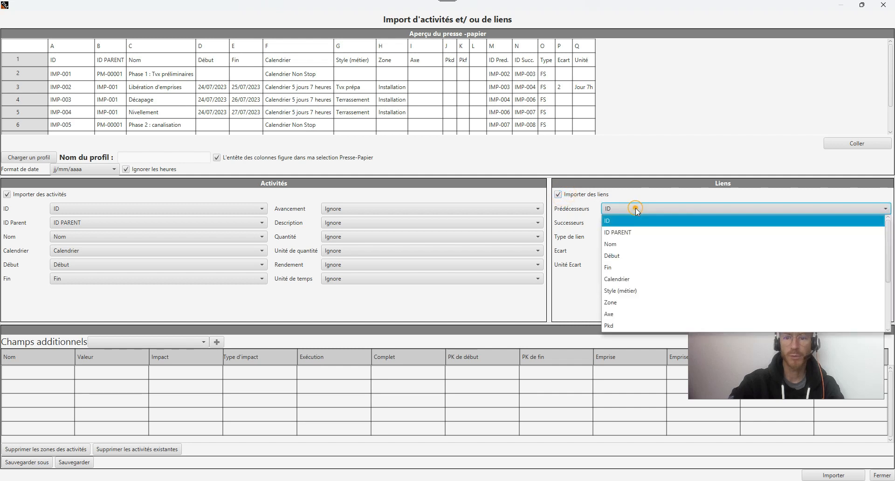
{"action": "scroll", "coordinate": [636, 253], "scroll_direction": "down", "scroll_amount": 2}
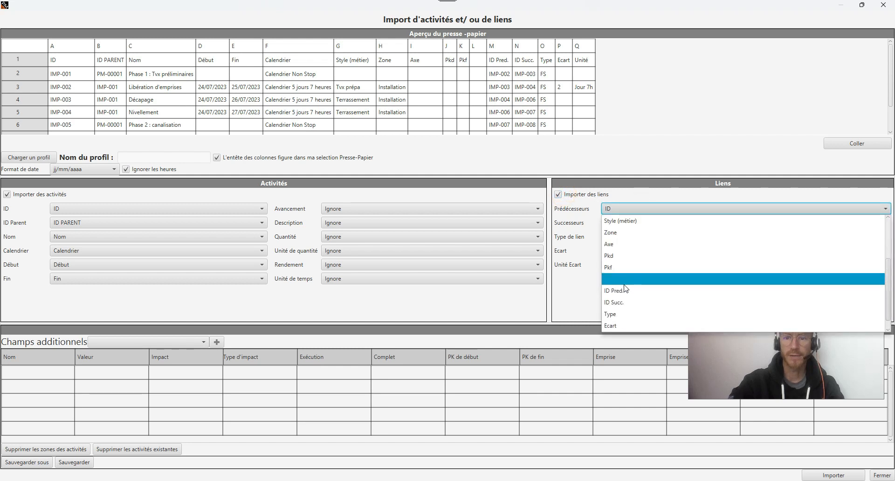
{"action": "left_click", "coordinate": [622, 290]}
{"action": "left_click", "coordinate": [623, 227]}
{"action": "scroll", "coordinate": [619, 300], "scroll_direction": "down", "scroll_amount": 3}
{"action": "left_click", "coordinate": [624, 306]}
Map the link type, lag and lag unit to the columns "Type", "Ecart" and "Unité"
{"action": "left_click", "coordinate": [630, 239]}
{"action": "scroll", "coordinate": [632, 308], "scroll_direction": "down", "scroll_amount": 3}
{"action": "left_click", "coordinate": [626, 328]}
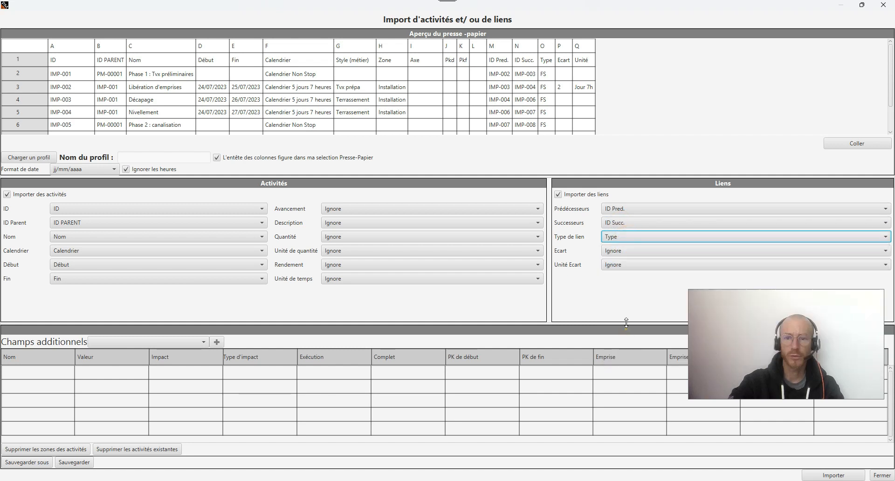
{"action": "left_click", "coordinate": [630, 252]}
{"action": "scroll", "coordinate": [626, 295], "scroll_direction": "down", "scroll_amount": 3}
{"action": "left_click", "coordinate": [629, 357]}
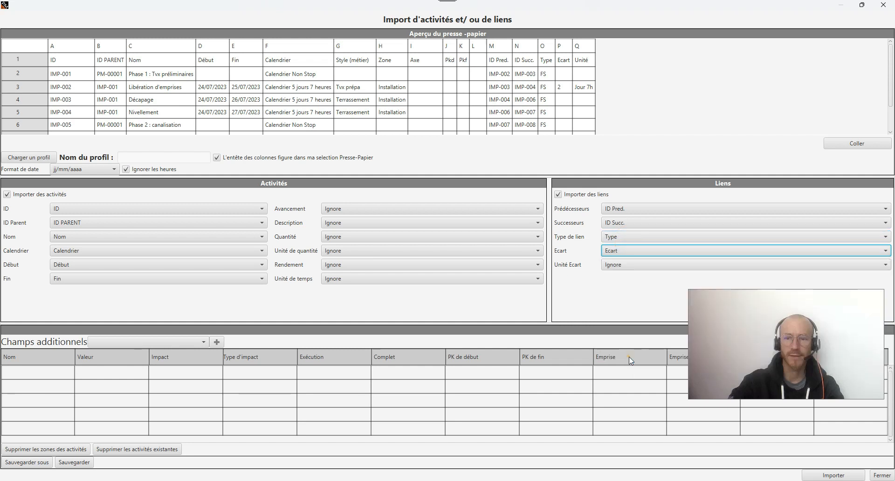
{"action": "left_click", "coordinate": [638, 265]}
{"action": "scroll", "coordinate": [634, 327], "scroll_direction": "down", "scroll_amount": 3}
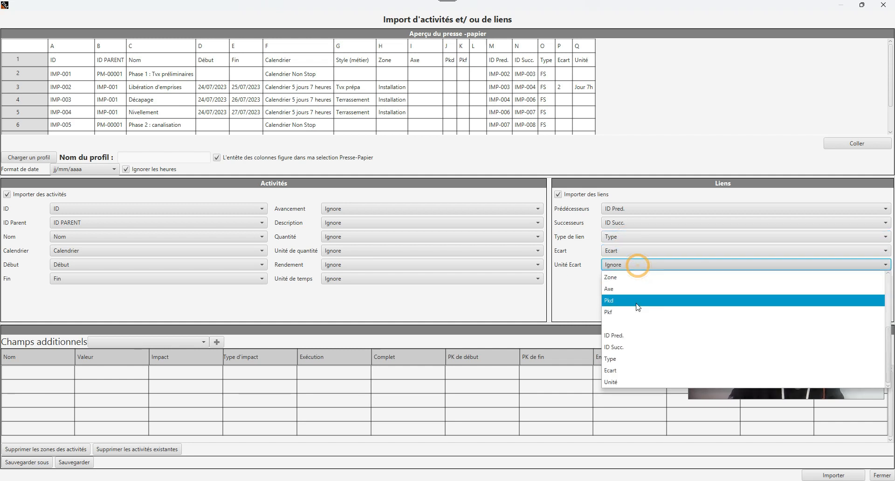
{"action": "left_click", "coordinate": [627, 381]}
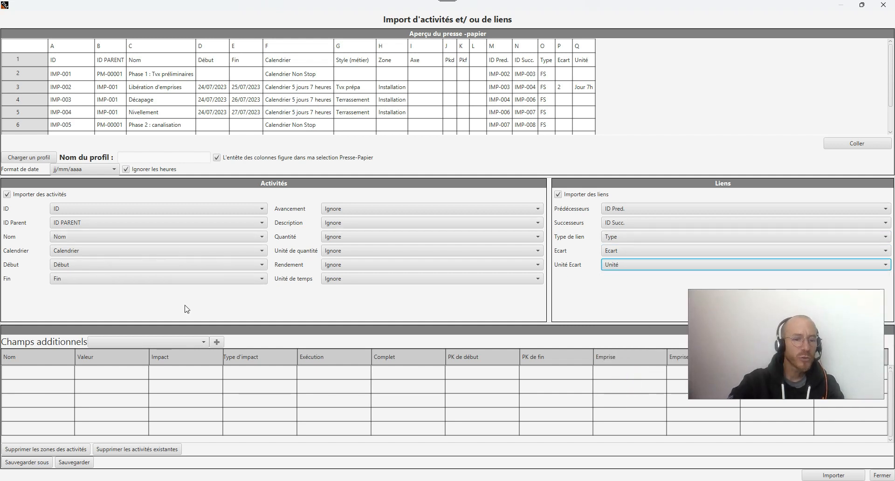
Add the additional field "Style par défaut" and take its value from the column "Style (métier)"
{"action": "left_click", "coordinate": [184, 345]}
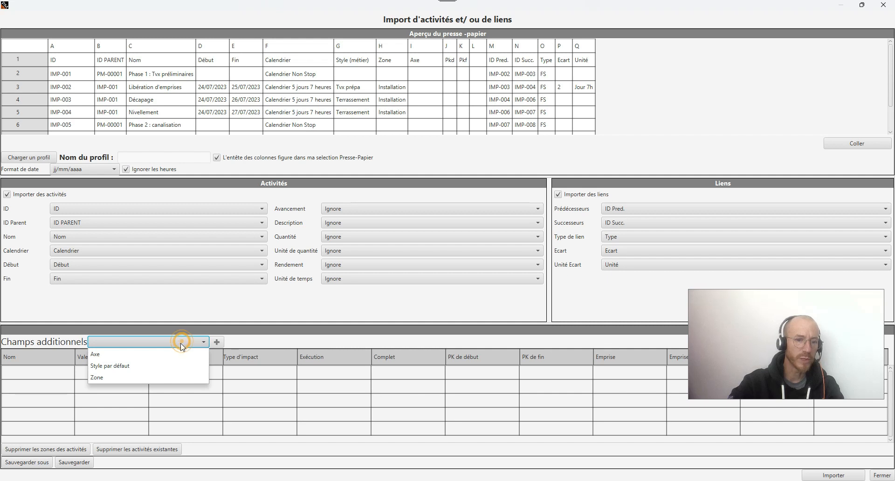
{"action": "left_click", "coordinate": [149, 365]}
{"action": "left_click", "coordinate": [216, 342]}
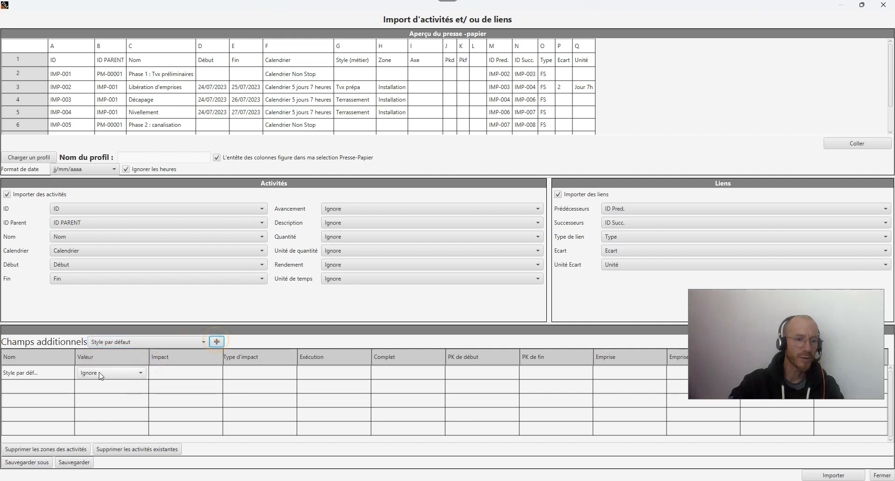
{"action": "left_click", "coordinate": [113, 373]}
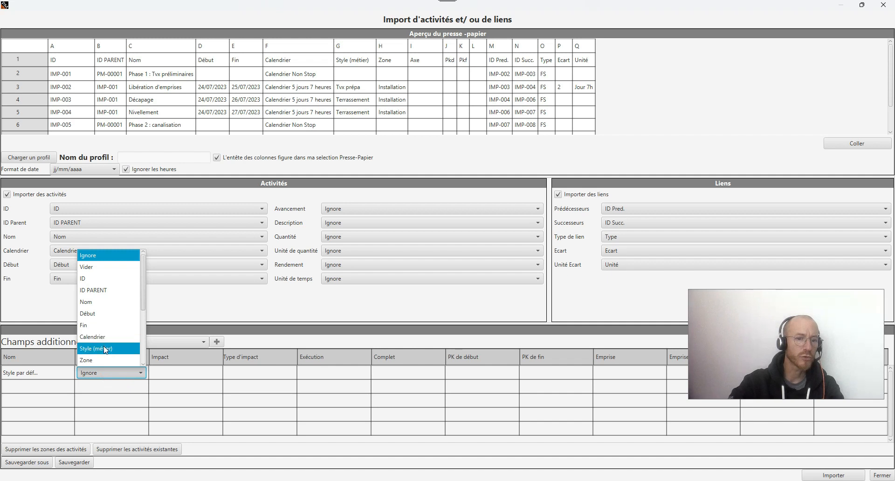
{"action": "left_click", "coordinate": [103, 349]}
Add a "Zone" additional field and take its value from the column "Zone"
{"action": "left_click", "coordinate": [119, 341]}
{"action": "left_click", "coordinate": [121, 377]}
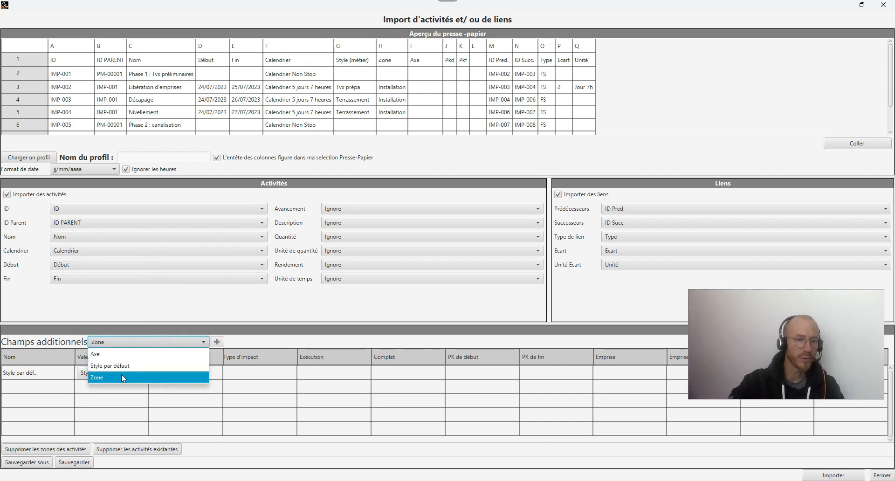
{"action": "left_click", "coordinate": [217, 342]}
{"action": "left_click", "coordinate": [119, 387]}
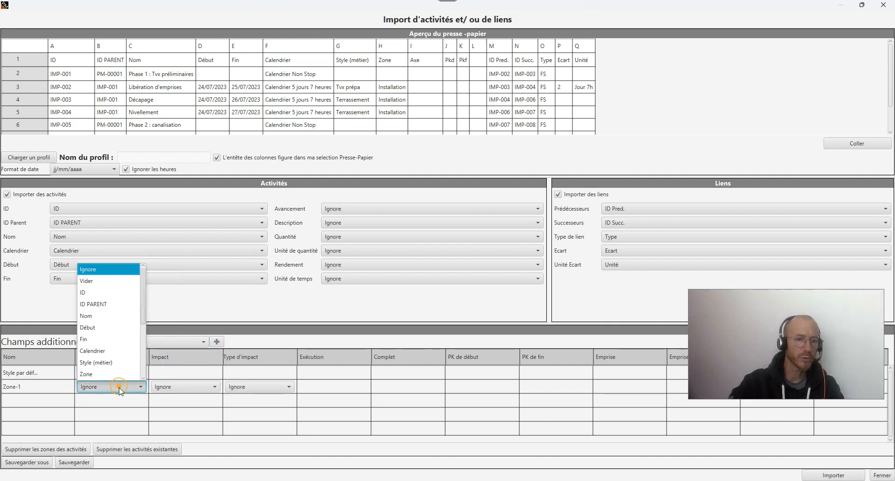
{"action": "left_click", "coordinate": [112, 373]}
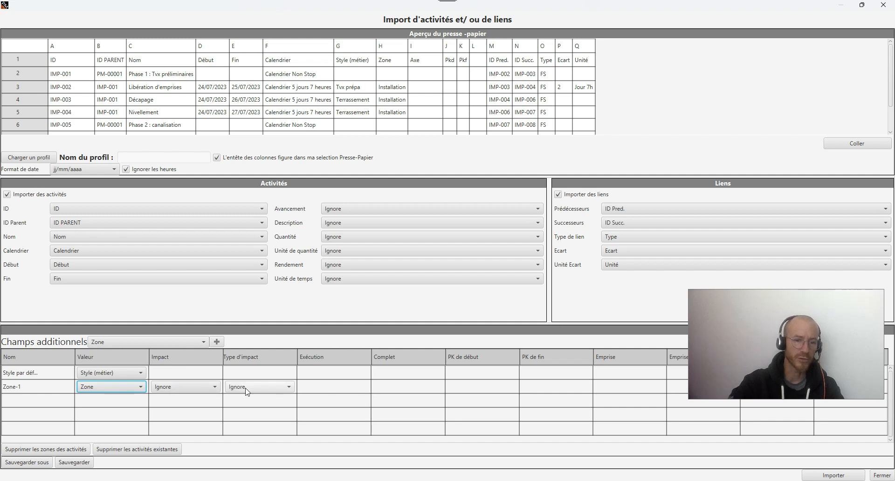
Add an "Axe" additional field and take its value from the column "Axe"
{"action": "left_click", "coordinate": [201, 345]}
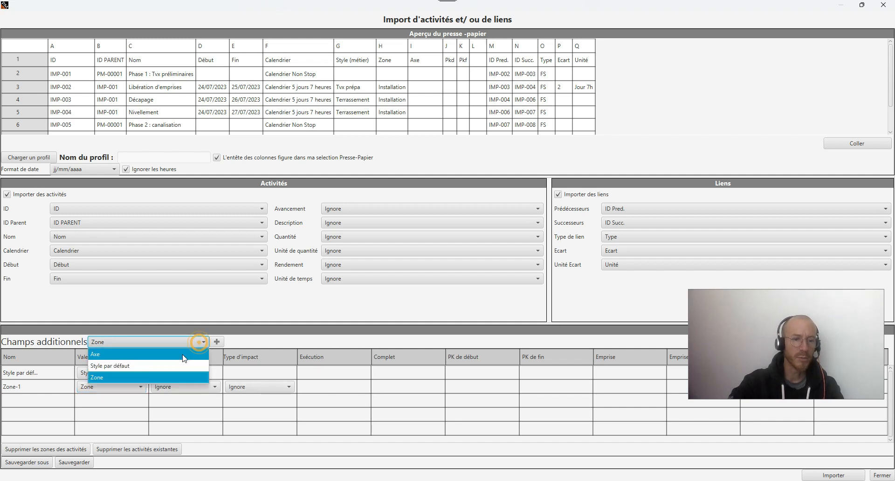
{"action": "left_click", "coordinate": [127, 357]}
{"action": "left_click", "coordinate": [217, 343]}
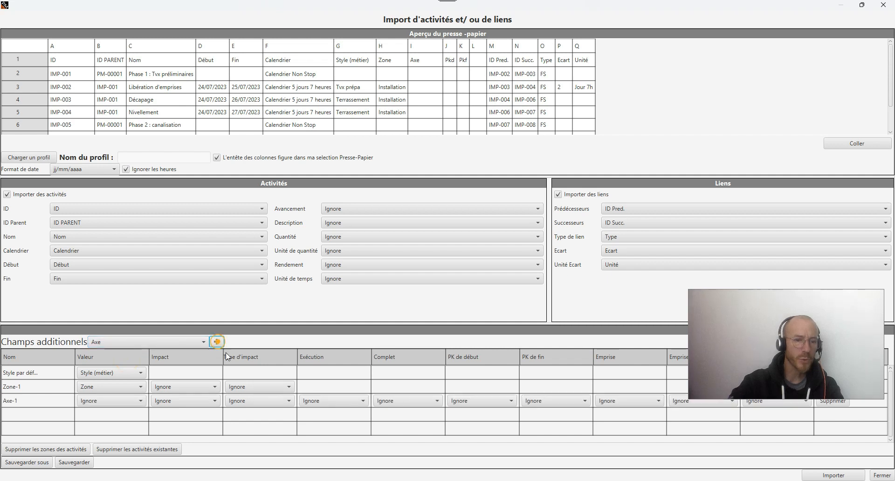
{"action": "left_click", "coordinate": [110, 400]}
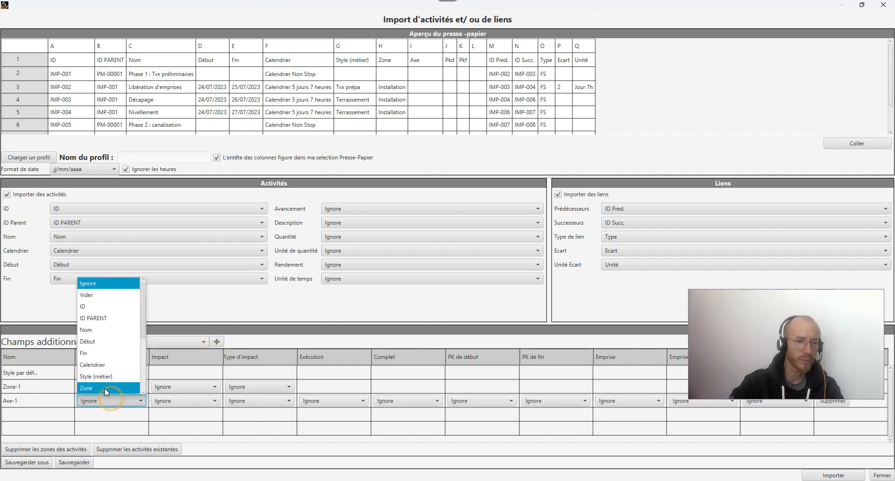
{"action": "scroll", "coordinate": [105, 380], "scroll_direction": "down", "scroll_amount": 2}
{"action": "left_click", "coordinate": [102, 330]}
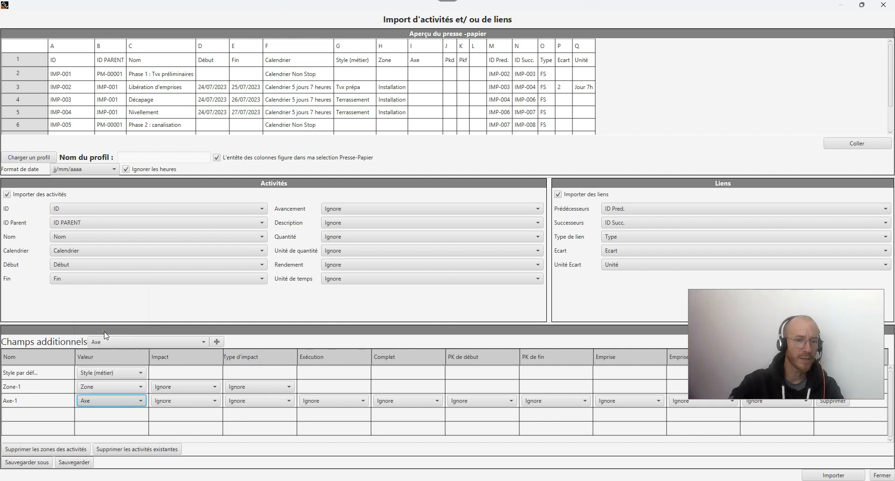
Map the axis field's "PK de début" to "Pkd" and its "PK de fin" to "Pkf"
{"action": "left_click", "coordinate": [476, 397]}
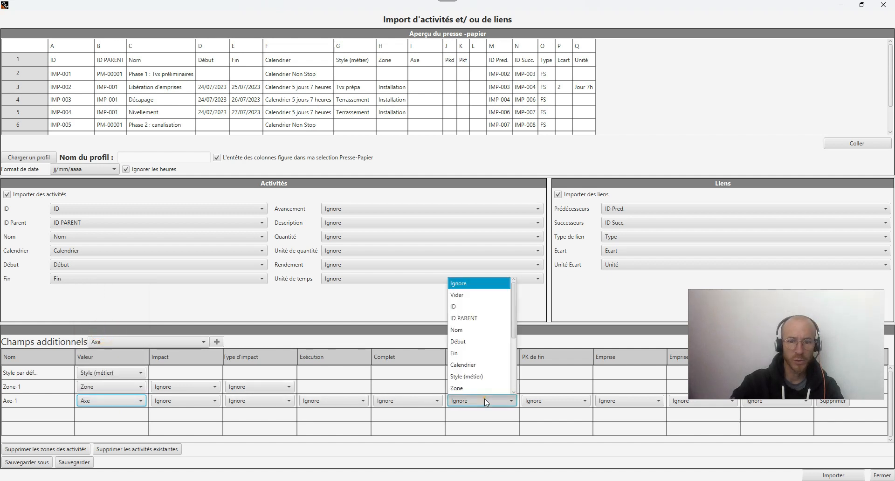
{"action": "scroll", "coordinate": [486, 357], "scroll_direction": "down", "scroll_amount": 3}
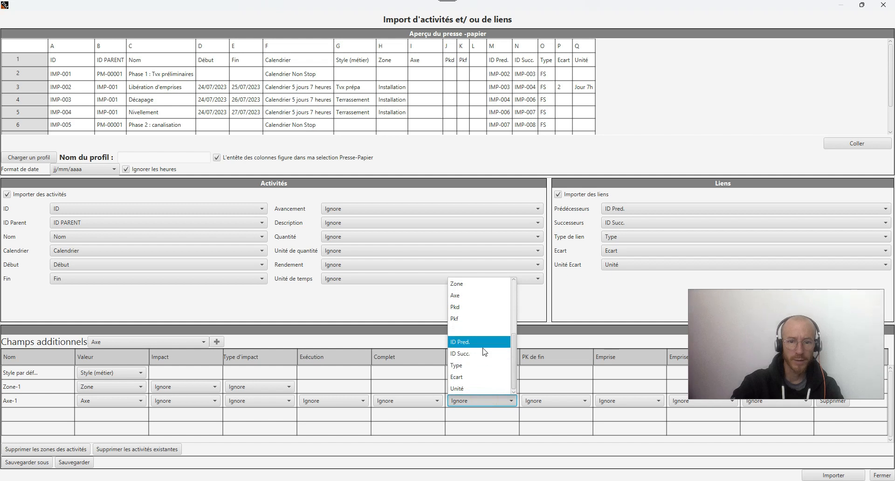
{"action": "left_click", "coordinate": [478, 307]}
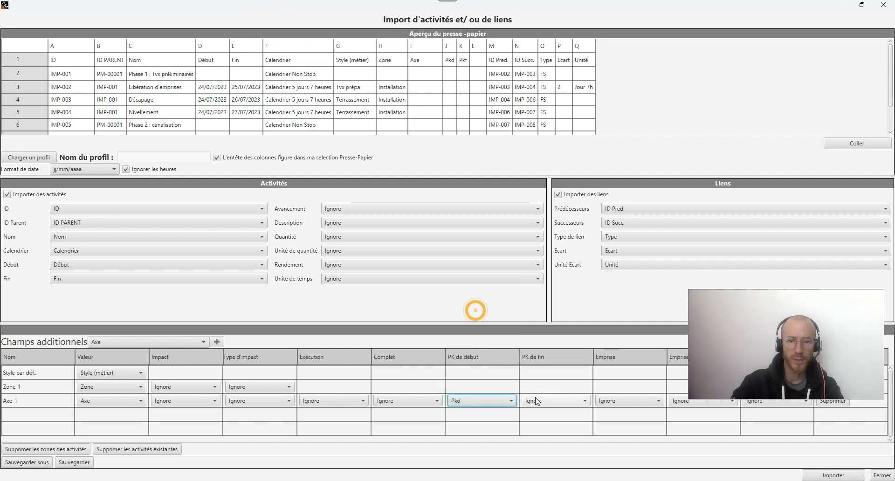
{"action": "left_click", "coordinate": [536, 400]}
{"action": "scroll", "coordinate": [540, 359], "scroll_direction": "down", "scroll_amount": 3}
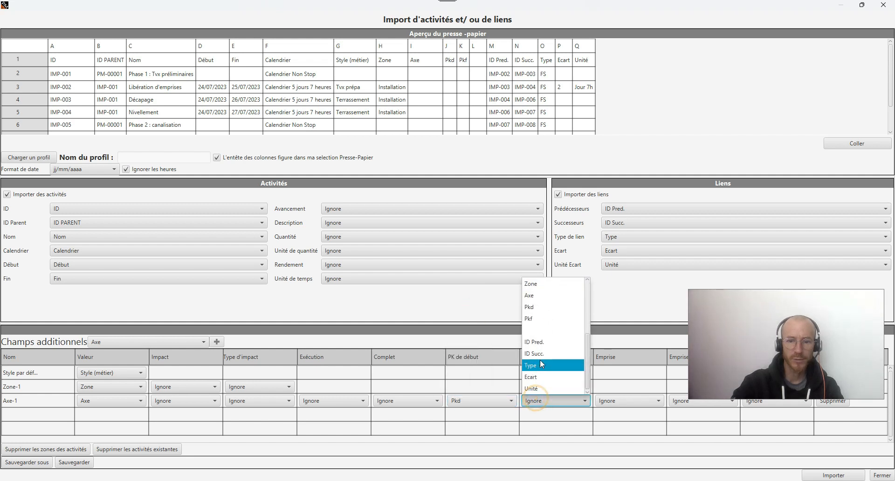
{"action": "left_click", "coordinate": [540, 319]}
Save the import settings as a new profile named "Import" in the Bureau folder
{"action": "left_click_drag", "start_coordinate": [839, 316], "coordinate": [813, 208]}
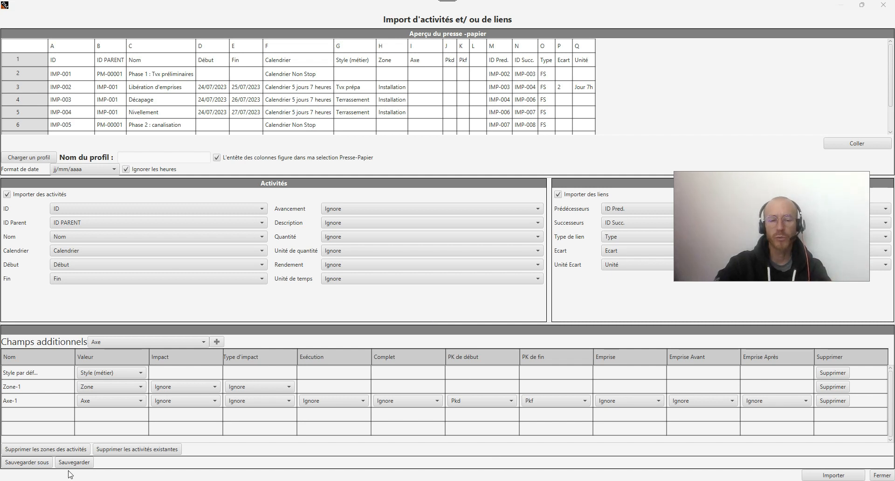
{"action": "left_click", "coordinate": [43, 463]}
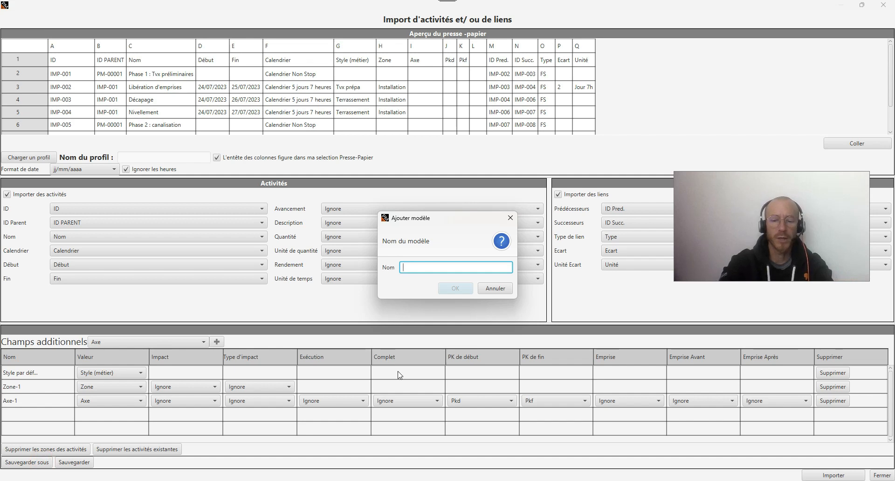
{"action": "type", "text": "Import"}
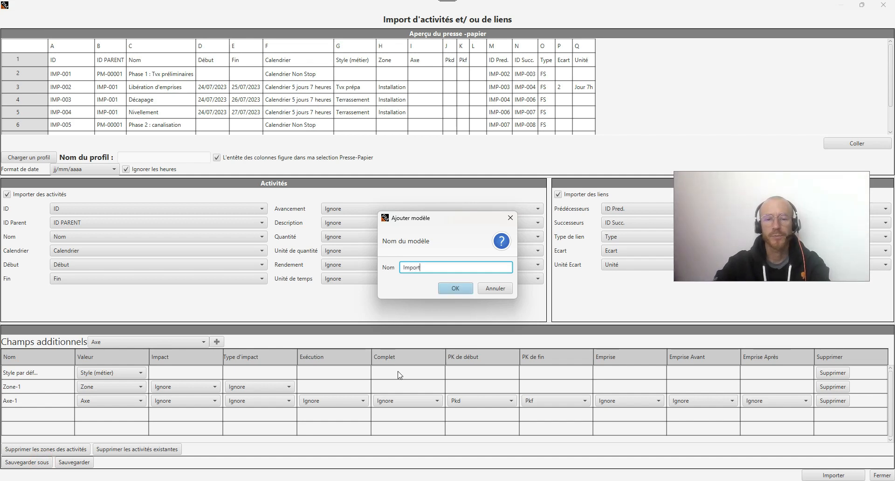
{"action": "left_click", "coordinate": [454, 286]}
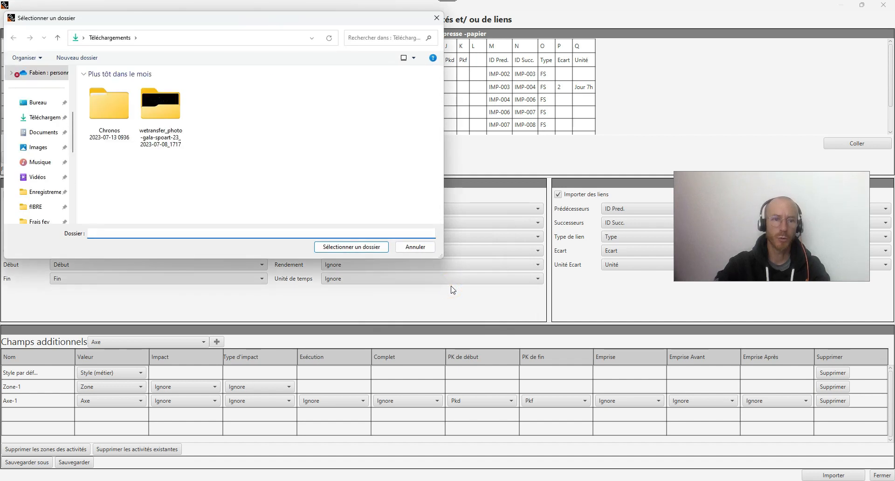
{"action": "left_click", "coordinate": [42, 103]}
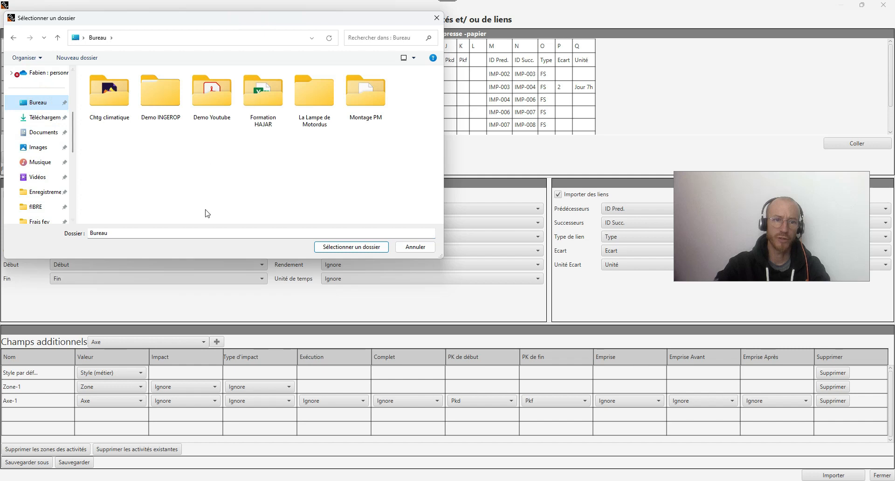
{"action": "left_click", "coordinate": [366, 252]}
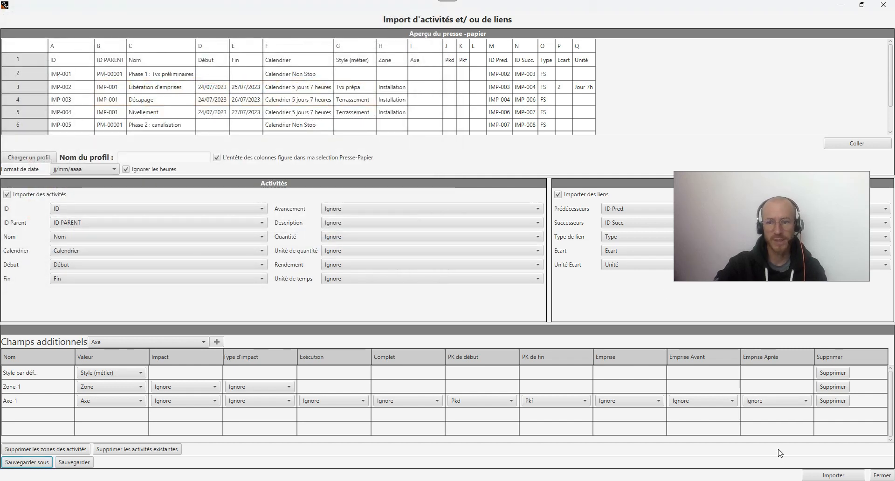
Run the import of activities and links, dismiss its warnings and close the import window
{"action": "left_click", "coordinate": [828, 476]}
{"action": "left_click", "coordinate": [464, 280]}
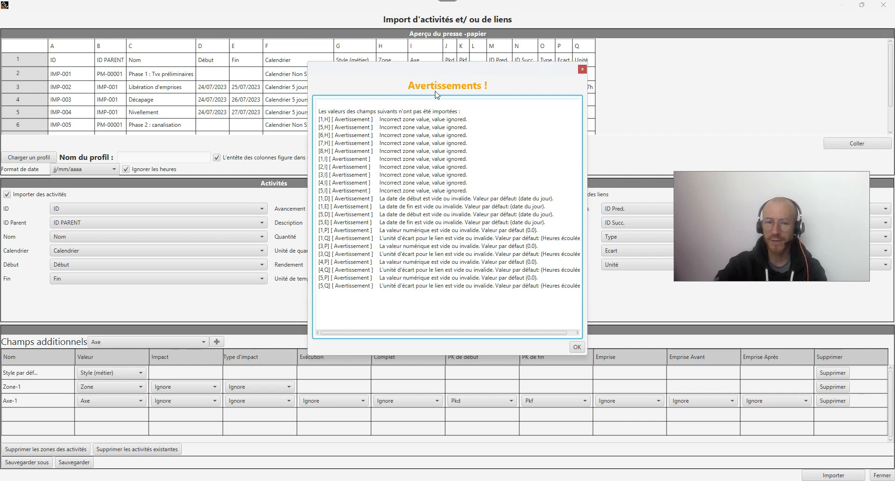
{"action": "left_click", "coordinate": [577, 347]}
{"action": "left_click", "coordinate": [882, 475]}
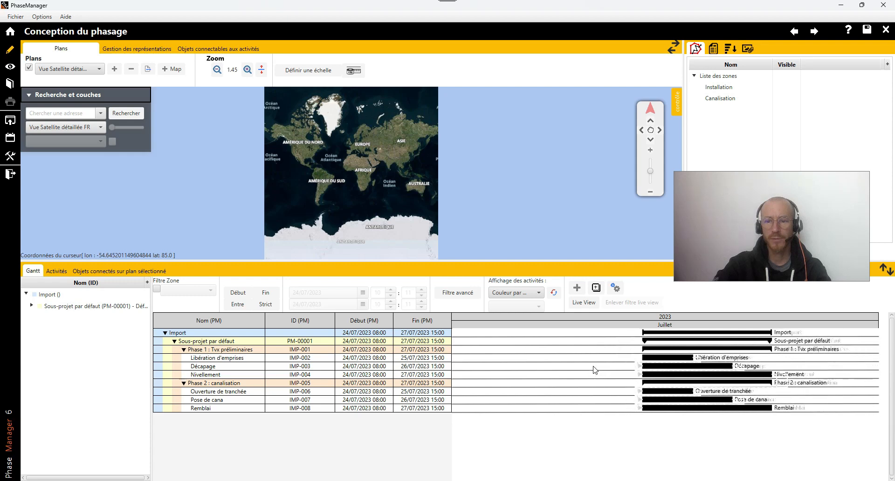
Recalculate the Gantt schedule so the activities follow their imported links
{"action": "left_click_drag", "start_coordinate": [598, 384], "coordinate": [509, 384]}
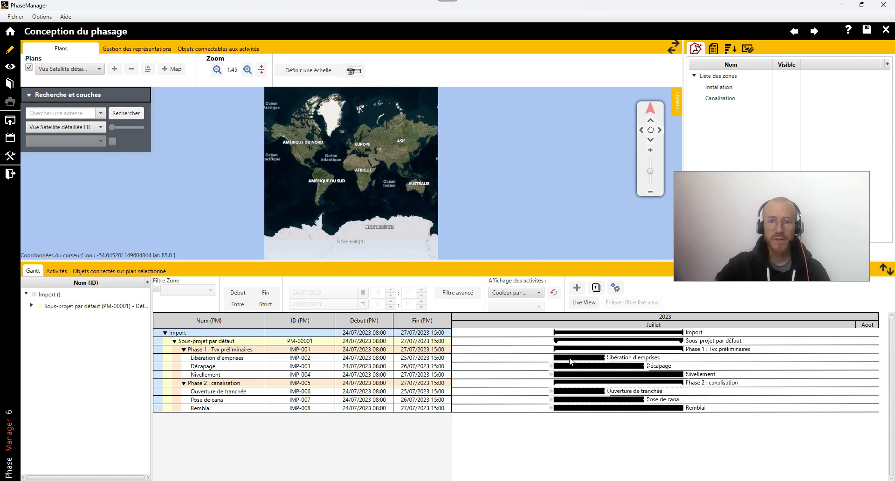
{"action": "left_click", "coordinate": [614, 289]}
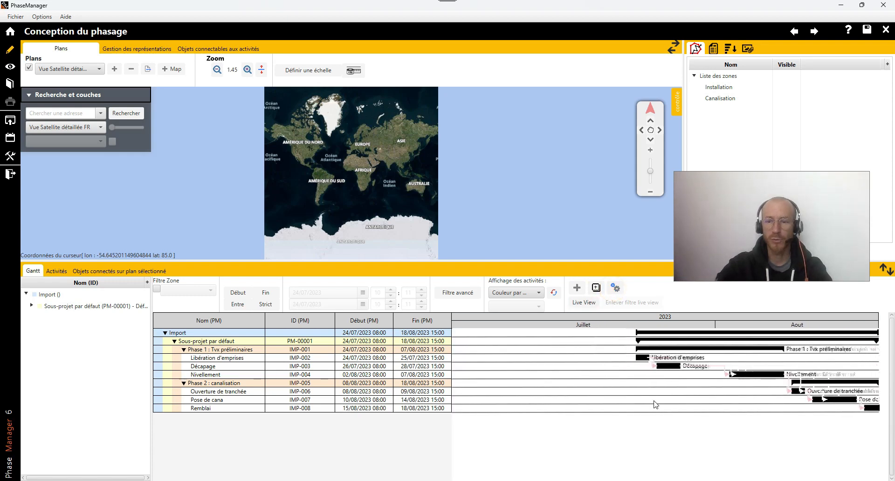
{"action": "left_click_drag", "start_coordinate": [609, 402], "coordinate": [539, 410]}
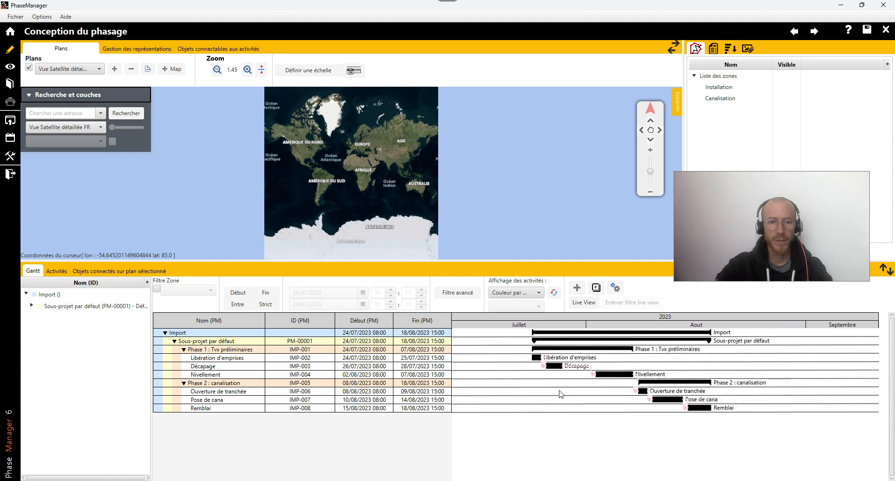
Review the dates of "Phase 1 : Tvx préliminaires" and the dates and zones of "Libération d'emprises"
{"action": "double_click", "coordinate": [571, 346]}
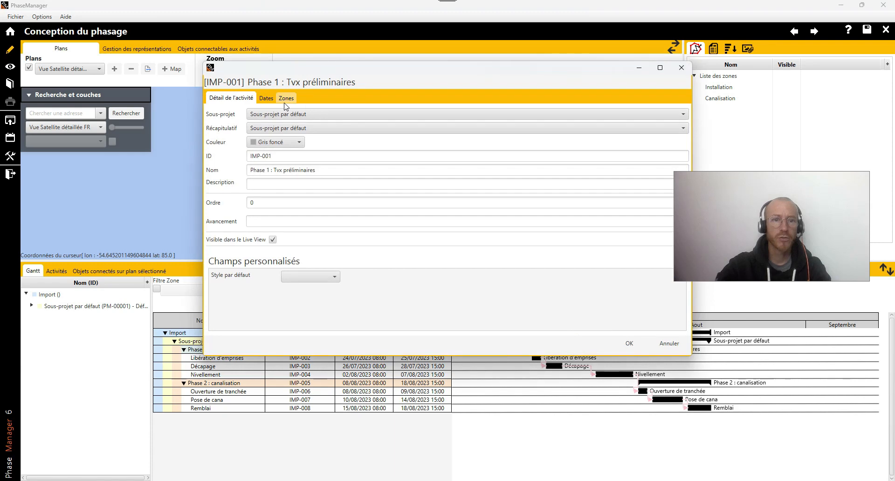
{"action": "left_click", "coordinate": [266, 98]}
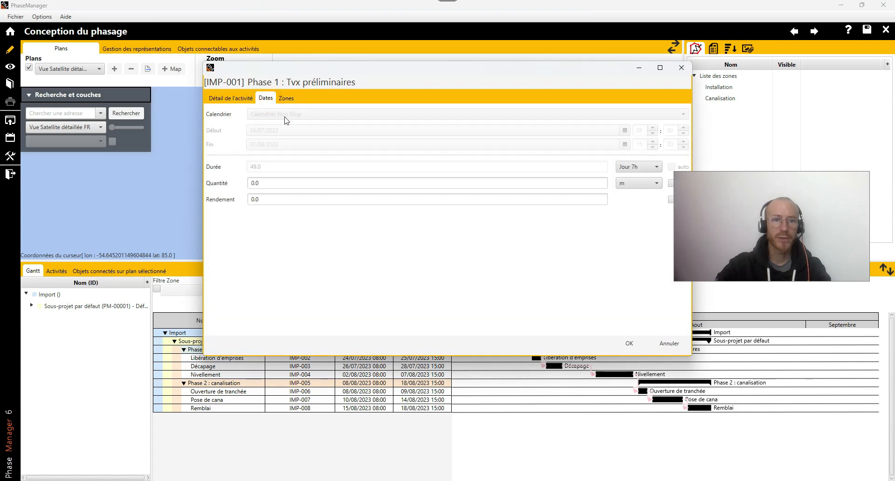
{"action": "left_click", "coordinate": [628, 343]}
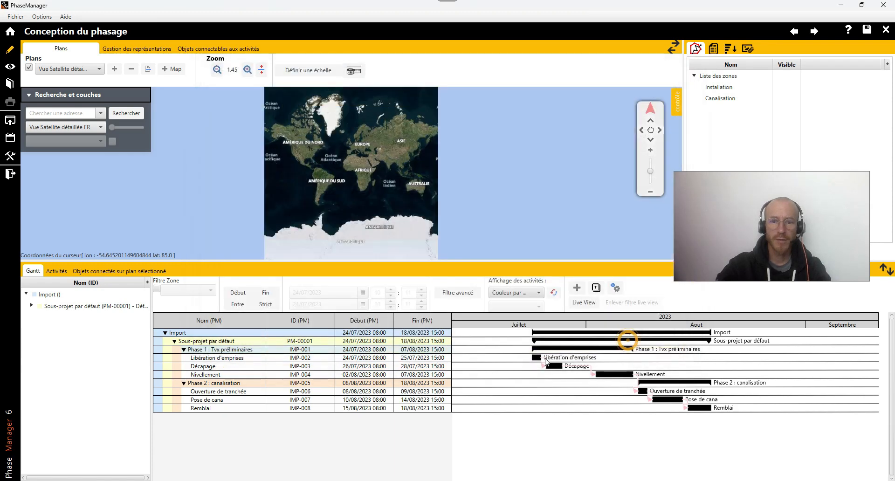
{"action": "double_click", "coordinate": [536, 357]}
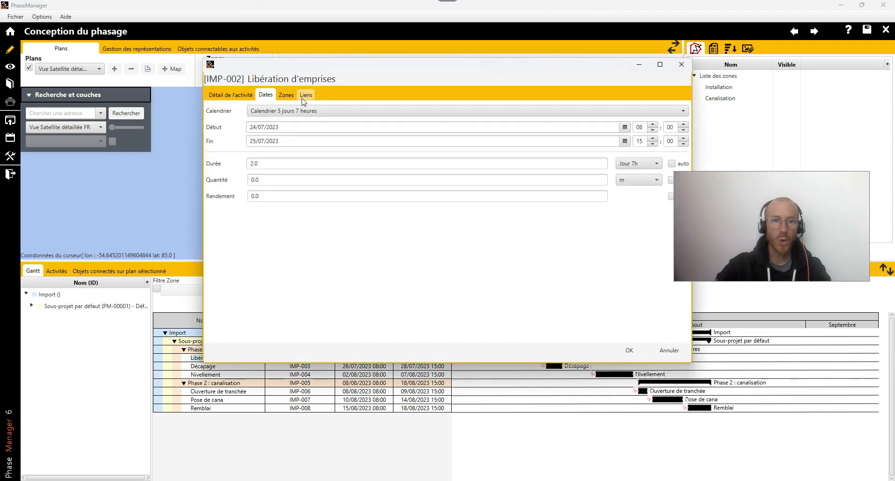
{"action": "left_click", "coordinate": [286, 95]}
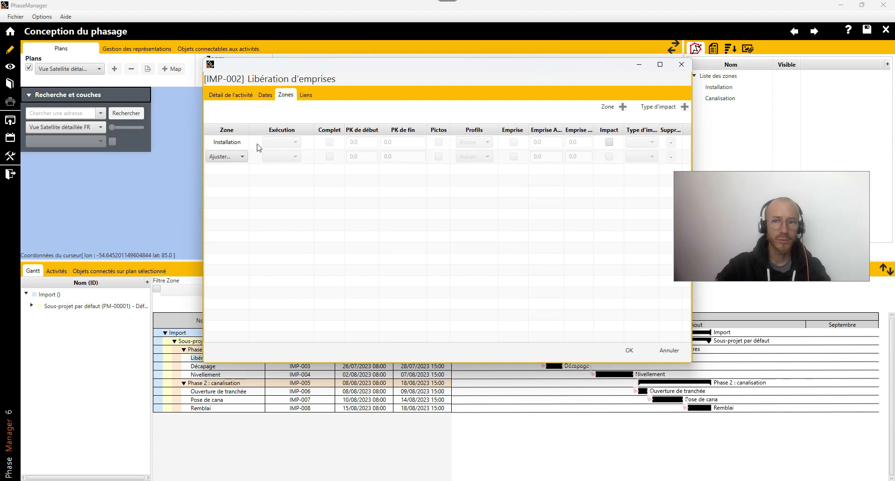
{"action": "left_click", "coordinate": [630, 350]}
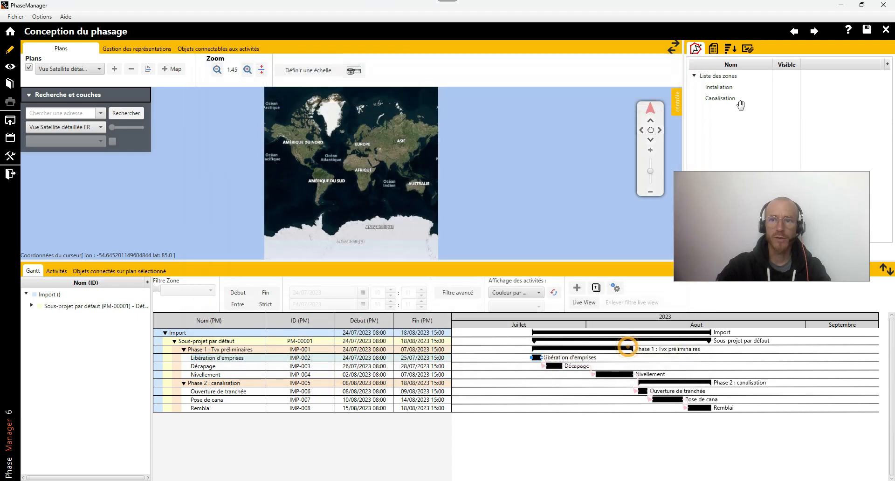
Check the imported zones Installation and Canalisation in the project's zone list
{"action": "left_click", "coordinate": [732, 87]}
{"action": "left_click", "coordinate": [732, 98]}
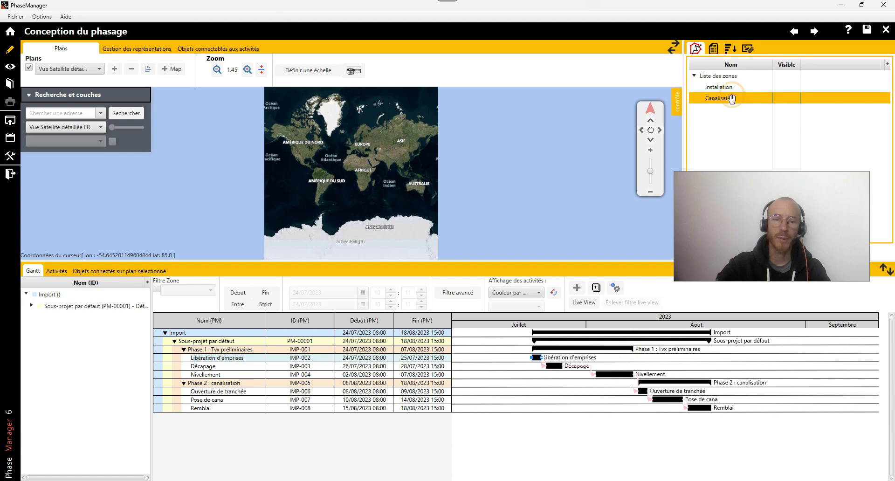
{"action": "left_click", "coordinate": [718, 88]}
{"action": "left_click", "coordinate": [719, 99]}
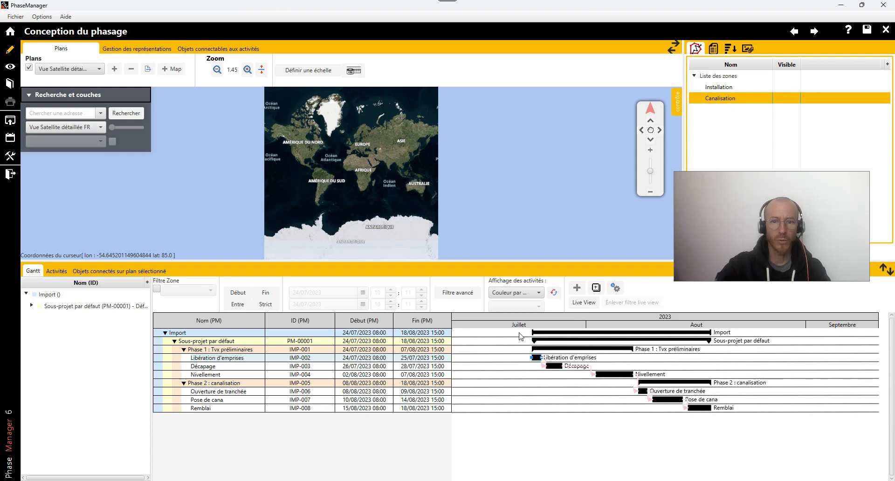
Display the Gantt activities coloured by activity field, using the "Style par défaut" field
{"action": "left_click", "coordinate": [527, 294]}
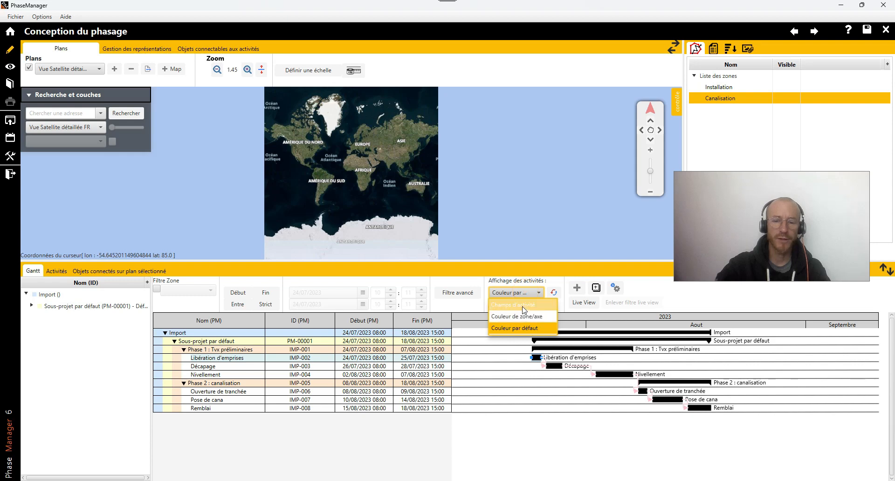
{"action": "left_click", "coordinate": [523, 305]}
{"action": "left_click", "coordinate": [529, 306]}
{"action": "left_click", "coordinate": [534, 319]}
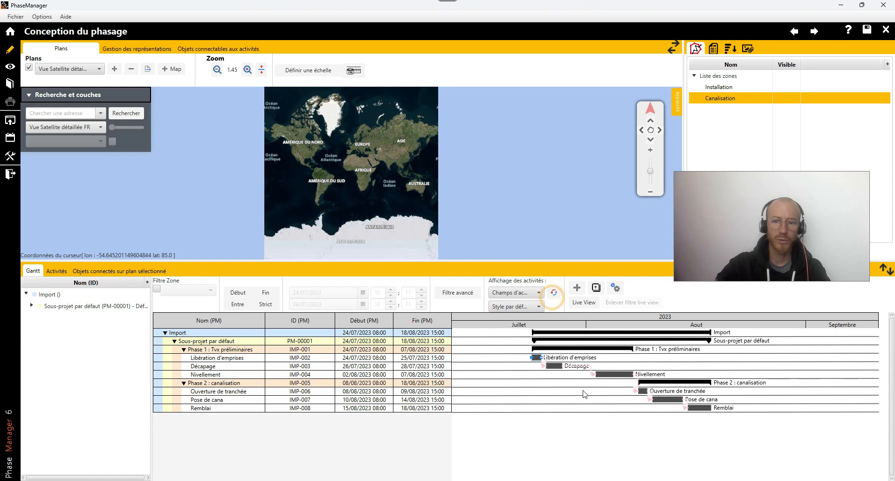
In the custom field "Style par défaut", set the colours of Tvx prépa to #99b3ff, Assainissement to #6680e6 and Terrassement to #ffb366
{"action": "left_click", "coordinate": [49, 17]}
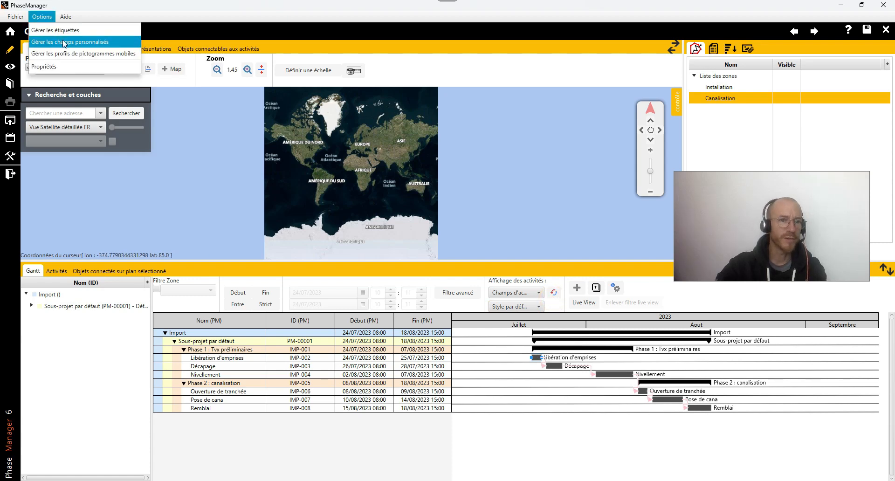
{"action": "left_click", "coordinate": [61, 41]}
{"action": "left_click", "coordinate": [567, 182]}
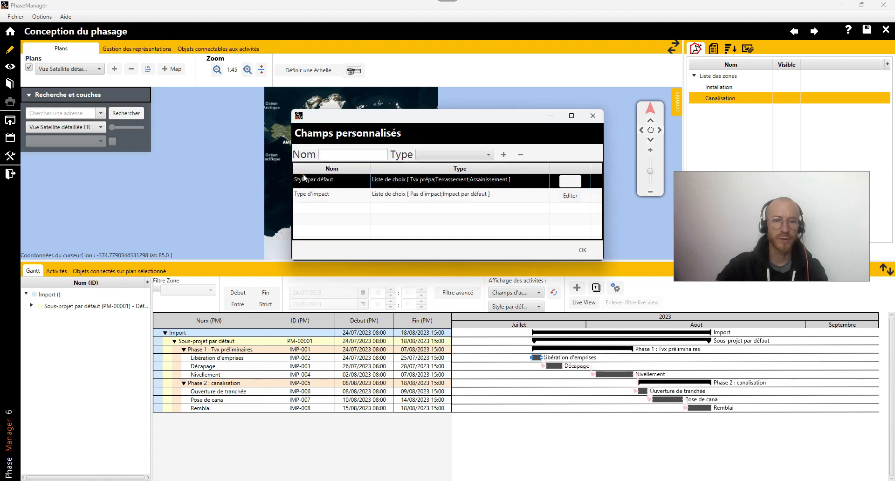
{"action": "left_click", "coordinate": [567, 183]}
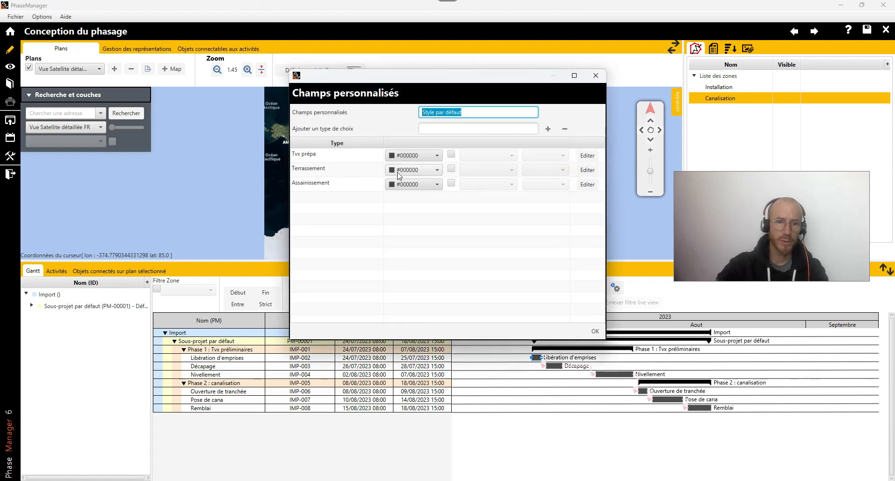
{"action": "left_click", "coordinate": [418, 159]}
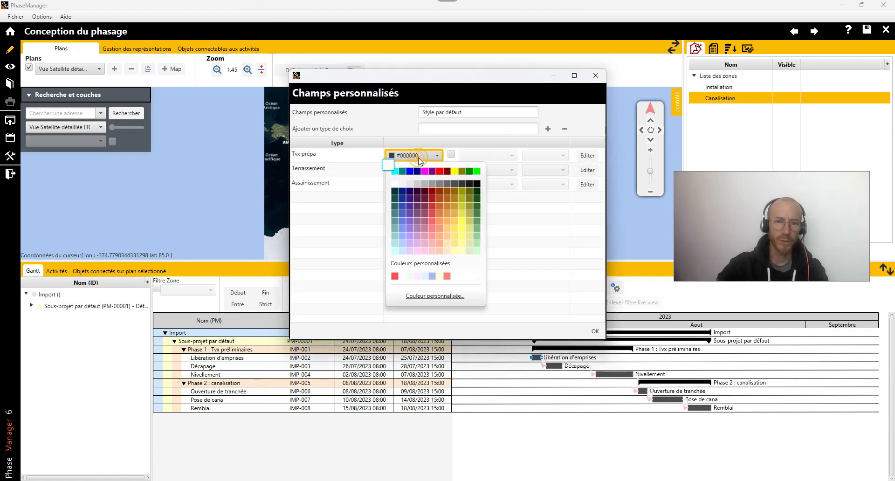
{"action": "left_click", "coordinate": [401, 222]}
{"action": "left_click", "coordinate": [423, 184]}
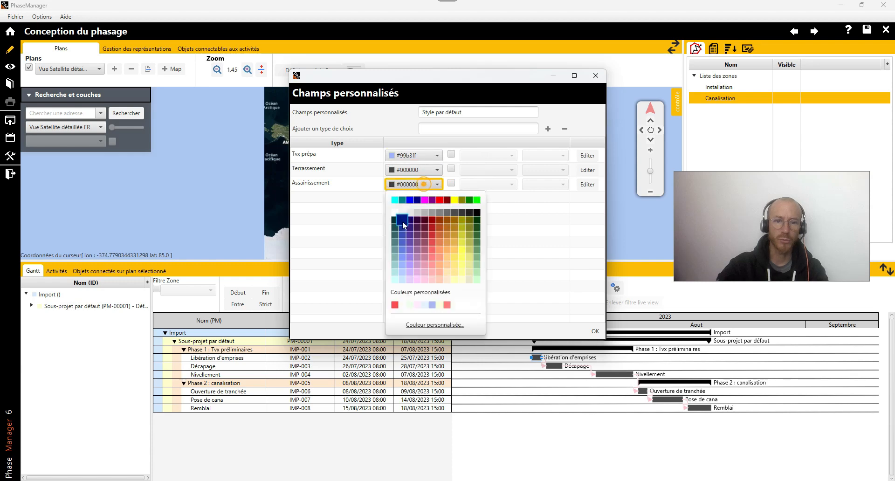
{"action": "left_click", "coordinate": [401, 252]}
{"action": "left_click", "coordinate": [417, 170]}
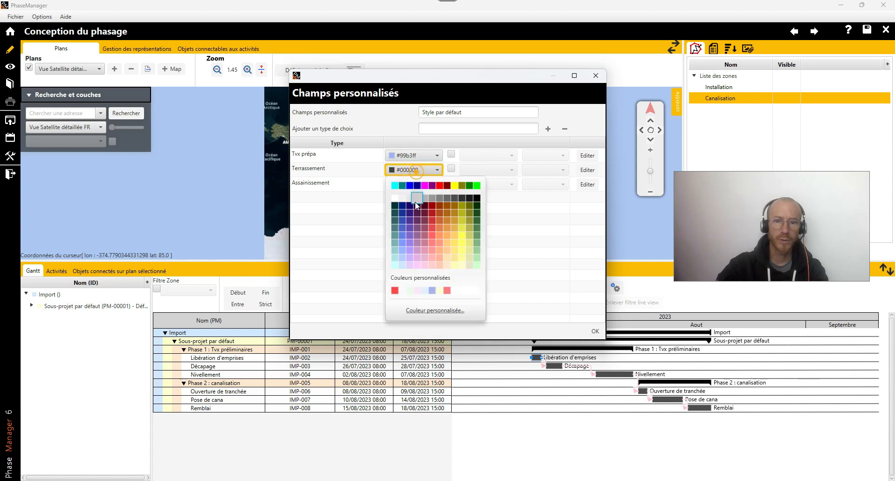
{"action": "left_click", "coordinate": [446, 236]}
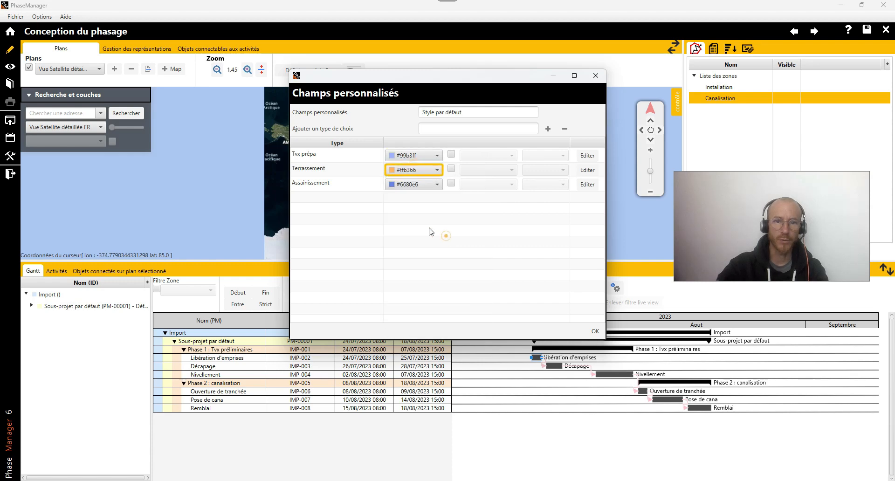
Change the Tvx prépa colour to Jaune, confirm the custom field settings and refresh the Gantt's activity colours
{"action": "left_click", "coordinate": [417, 156]}
{"action": "left_click", "coordinate": [454, 171]}
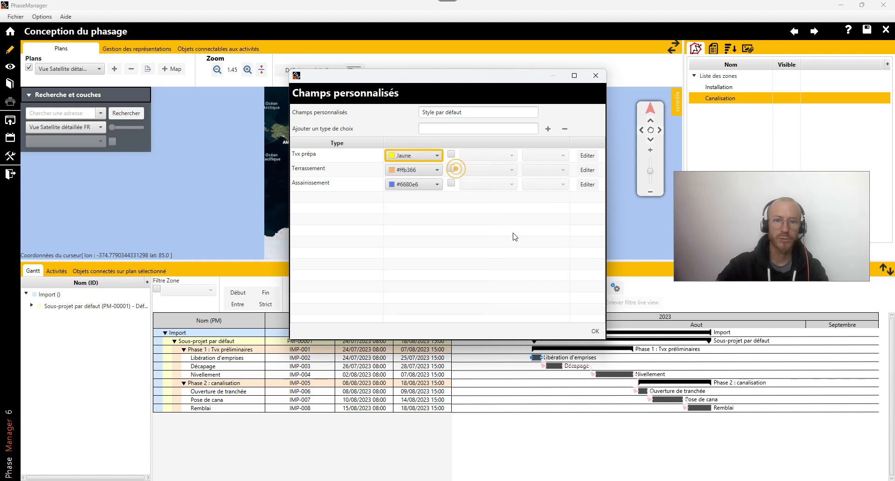
{"action": "left_click", "coordinate": [597, 331]}
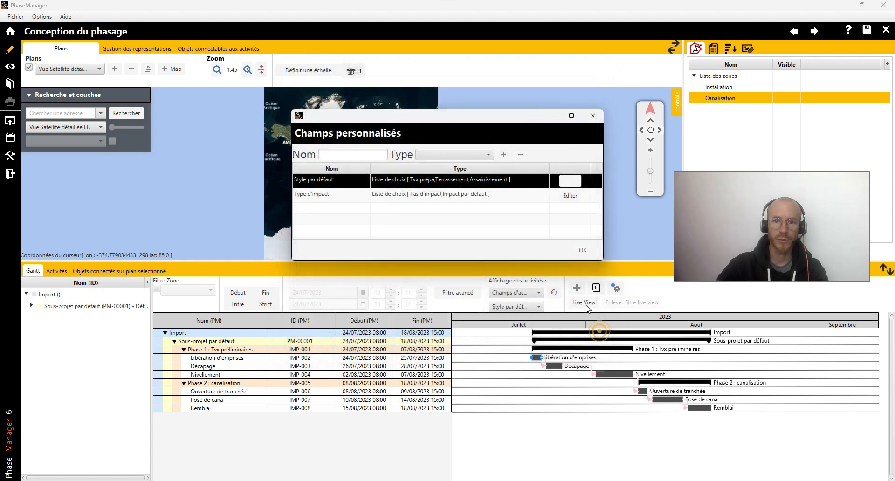
{"action": "left_click", "coordinate": [582, 250]}
{"action": "left_click", "coordinate": [553, 293]}
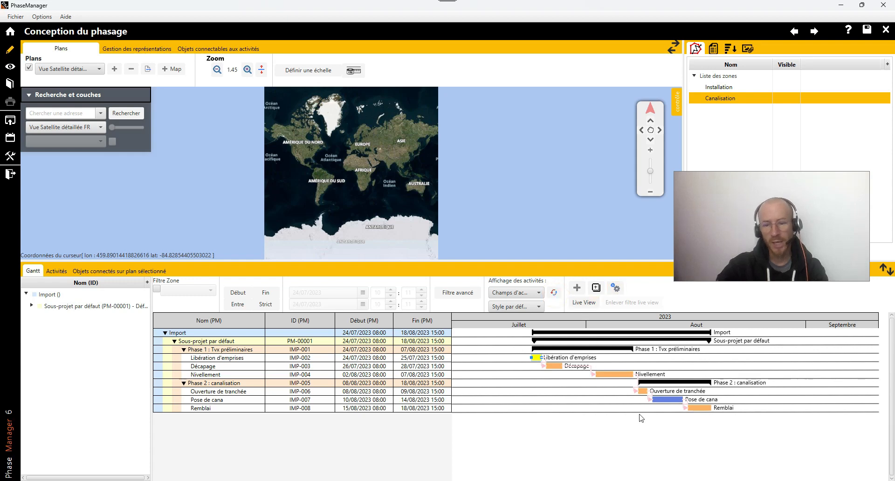
{"action": "left_click", "coordinate": [721, 440]}
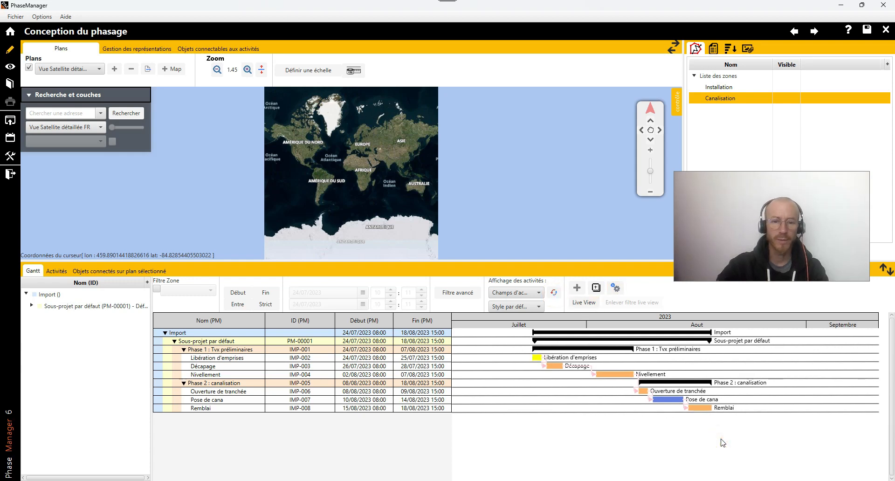